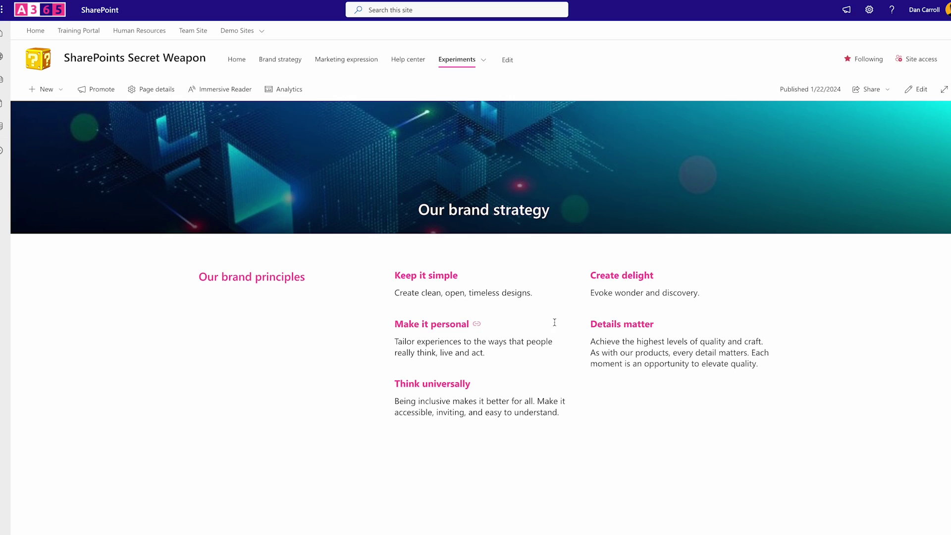
# Step: Open the Research phase in the design process diagram on the brand strategy page and allow all cookies
pyautogui.scroll(-5, 559, 317)
pyautogui.scroll(-2, 590, 251)
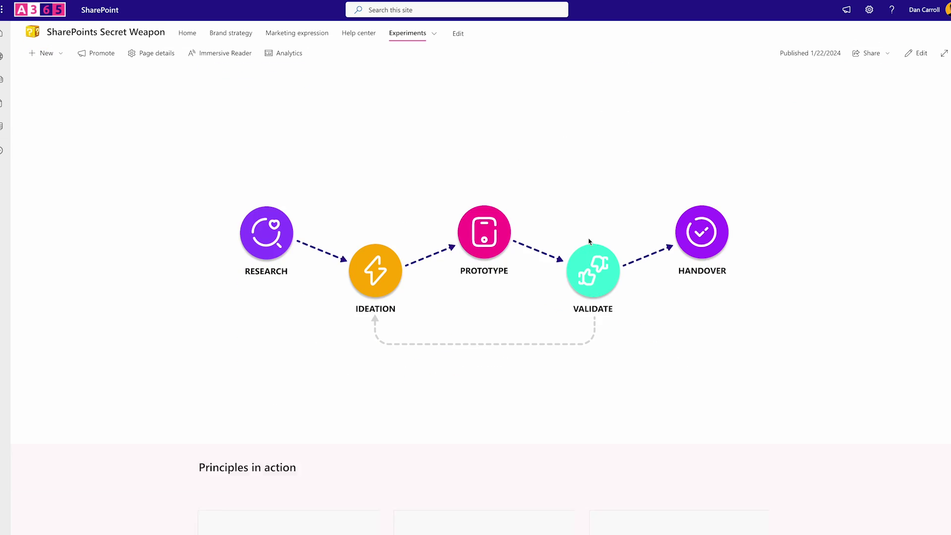
pyautogui.scroll(1, 111, 245)
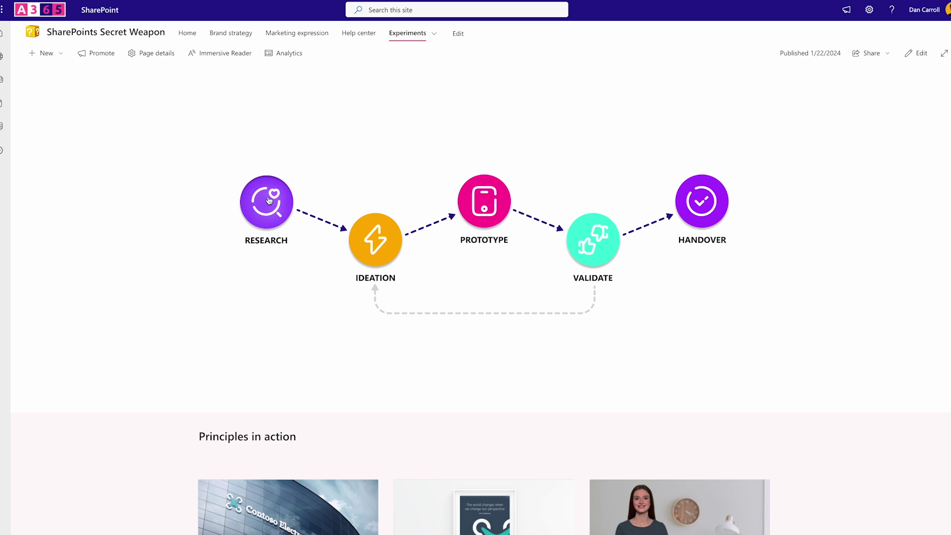
pyautogui.click(269, 200)
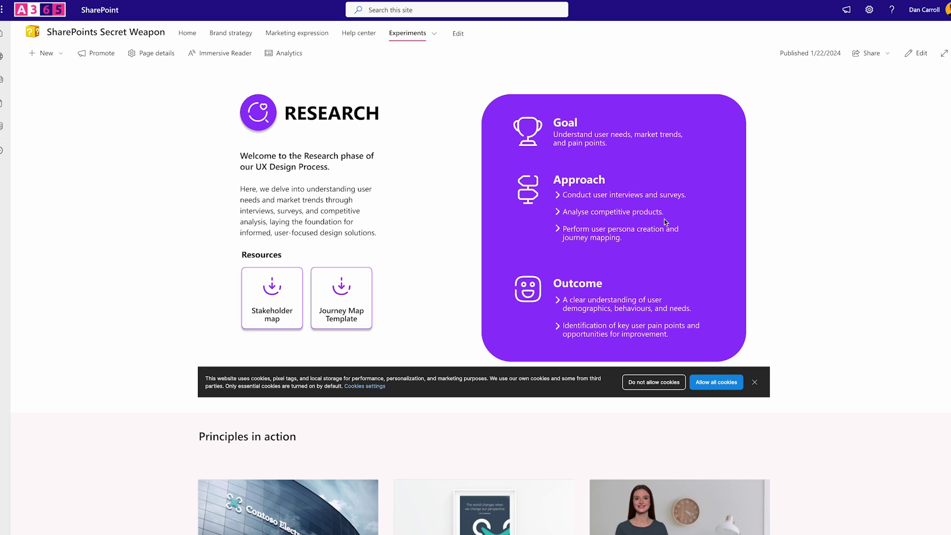
pyautogui.click(709, 383)
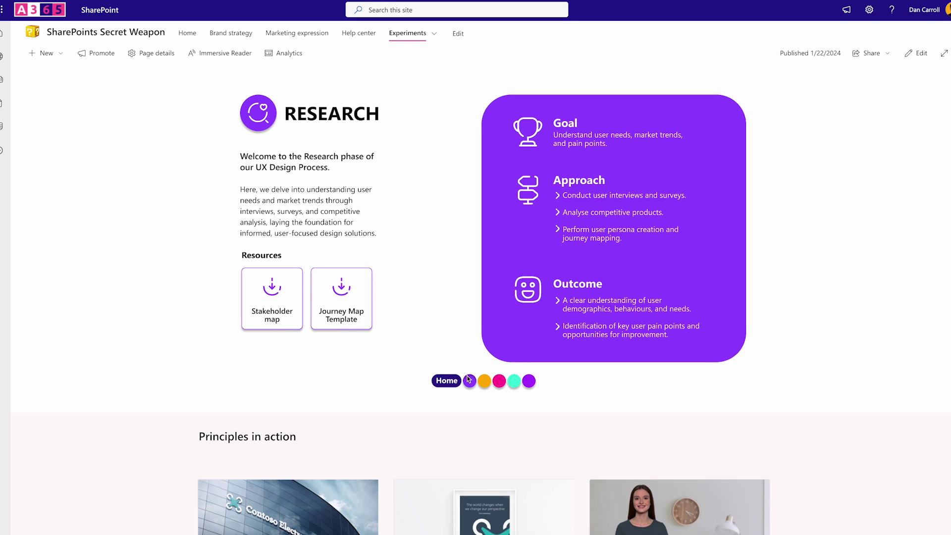
# Step: Explore the Ideation and Prototype phases of the embedded design process, returning to its home diagram between visits
pyautogui.click(485, 382)
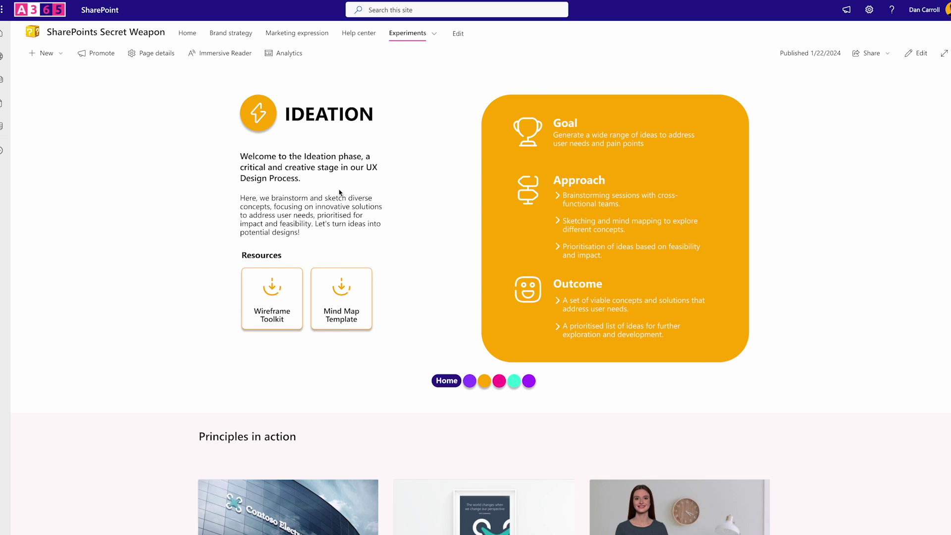
pyautogui.click(499, 381)
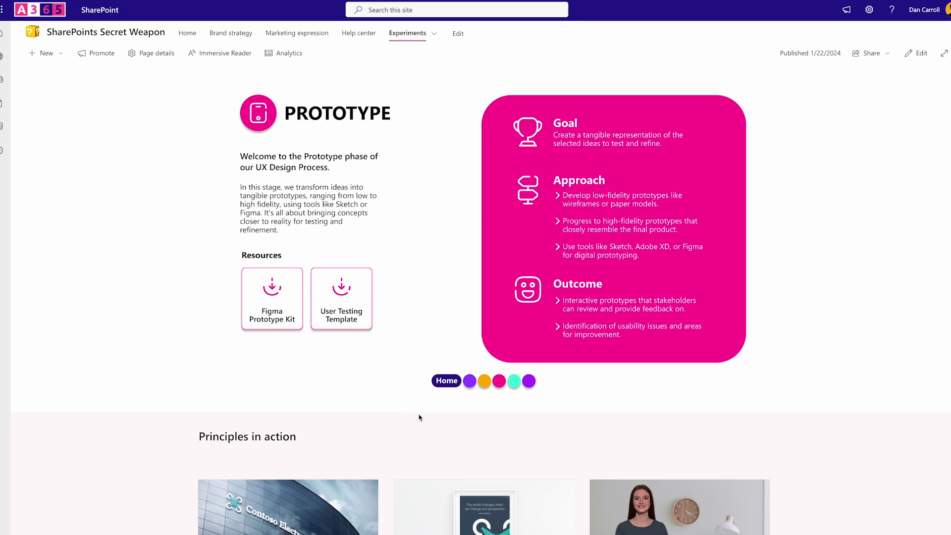
pyautogui.click(446, 382)
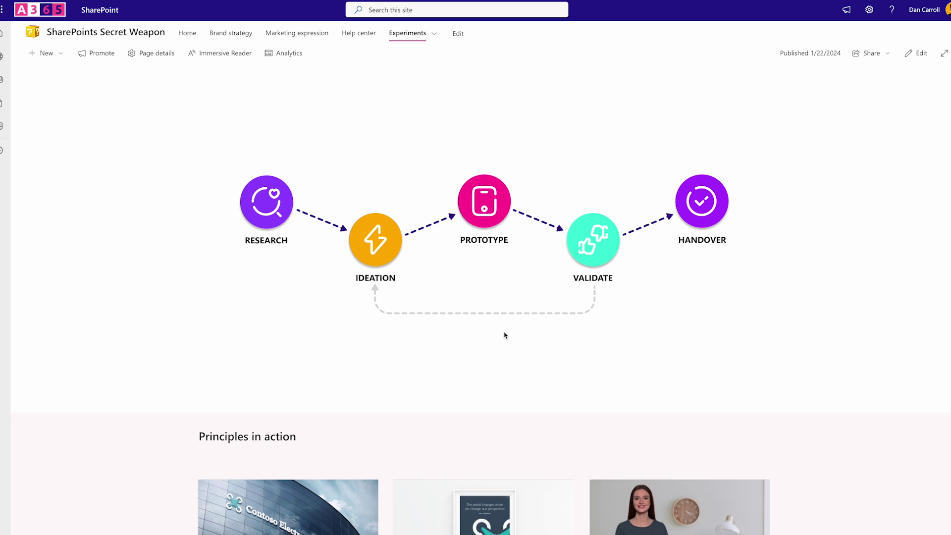
pyautogui.click(388, 254)
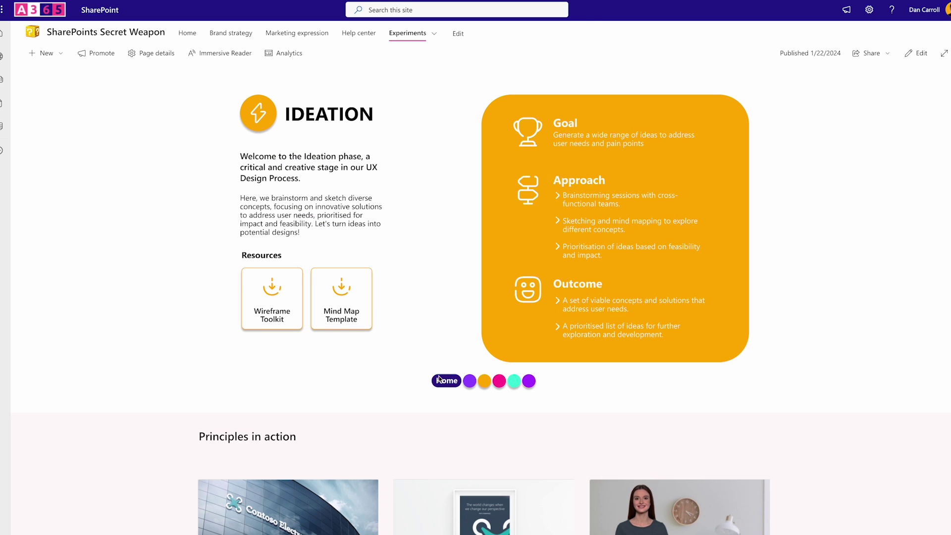
pyautogui.click(446, 381)
pyautogui.click(484, 204)
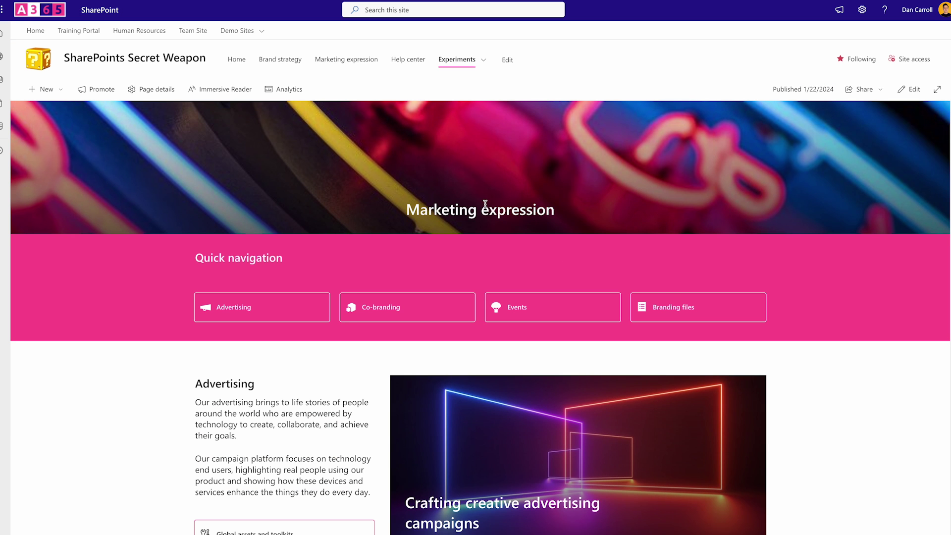
# Step: Examine the grid of landscape image tiles and the advertising section on the Marketing expression page
pyautogui.scroll(-9, 485, 204)
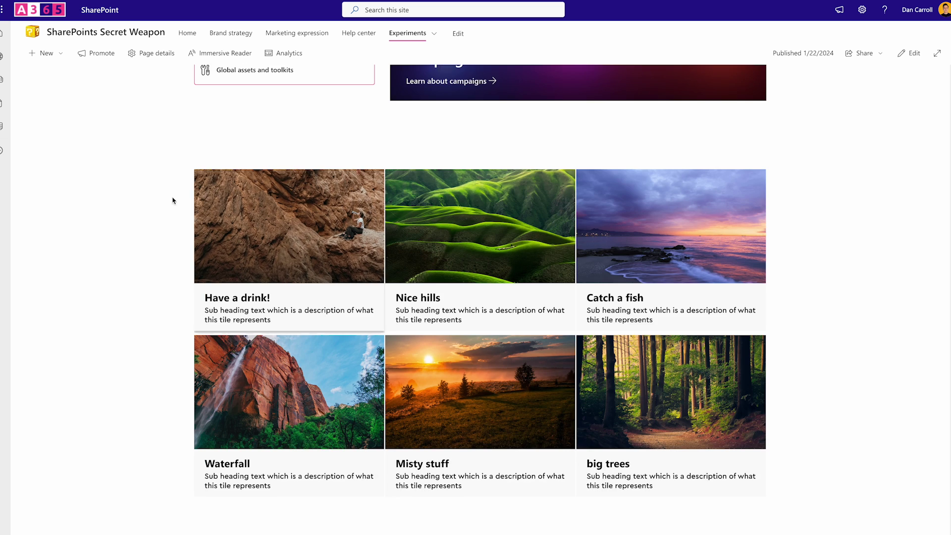
pyautogui.scroll(-2, 134, 218)
pyautogui.scroll(1, 133, 219)
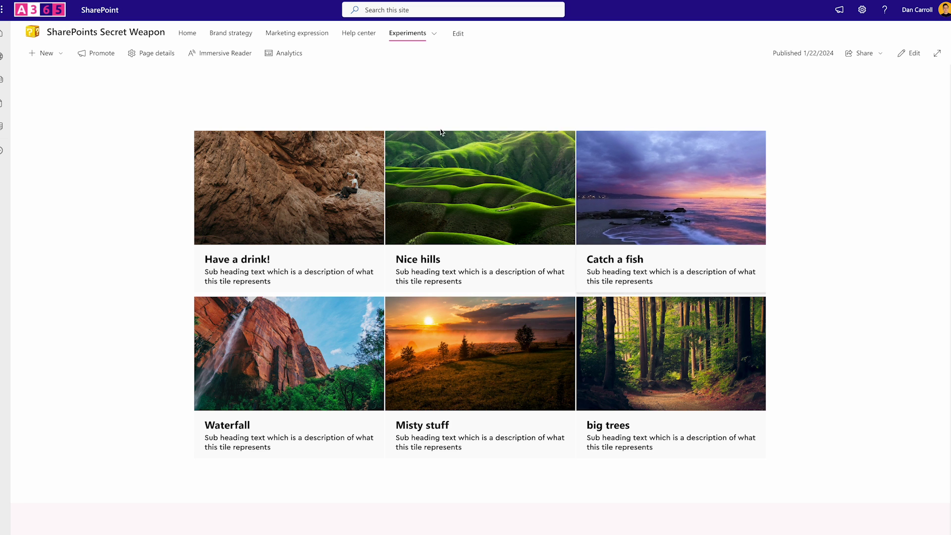
pyautogui.scroll(6, 543, 371)
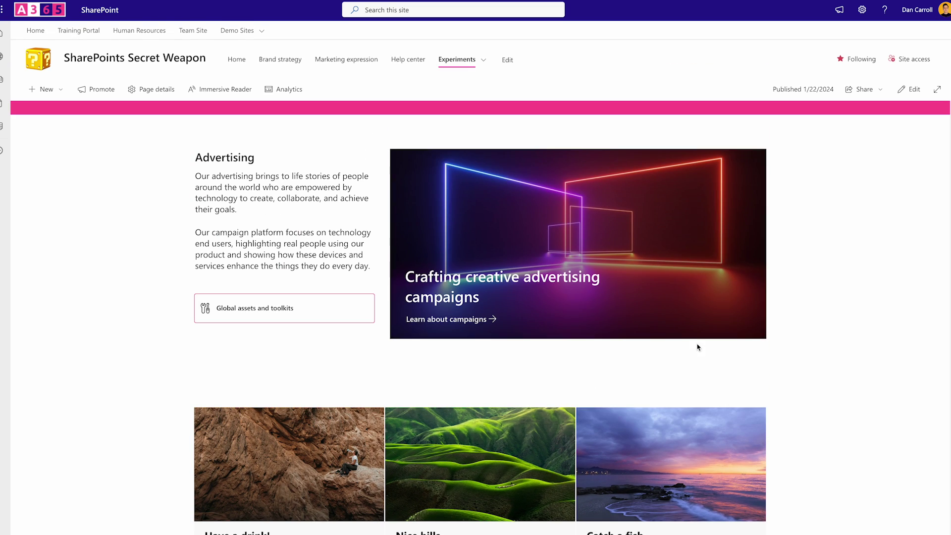
pyautogui.scroll(-2, 166, 310)
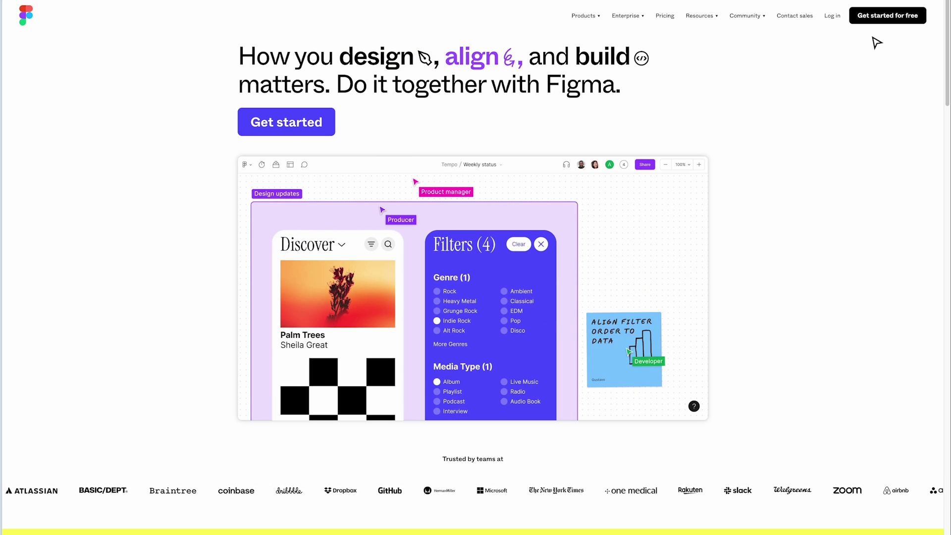
# Step: Sign up on the Figma website for a free account using the account e-mail and password
pyautogui.click(881, 22)
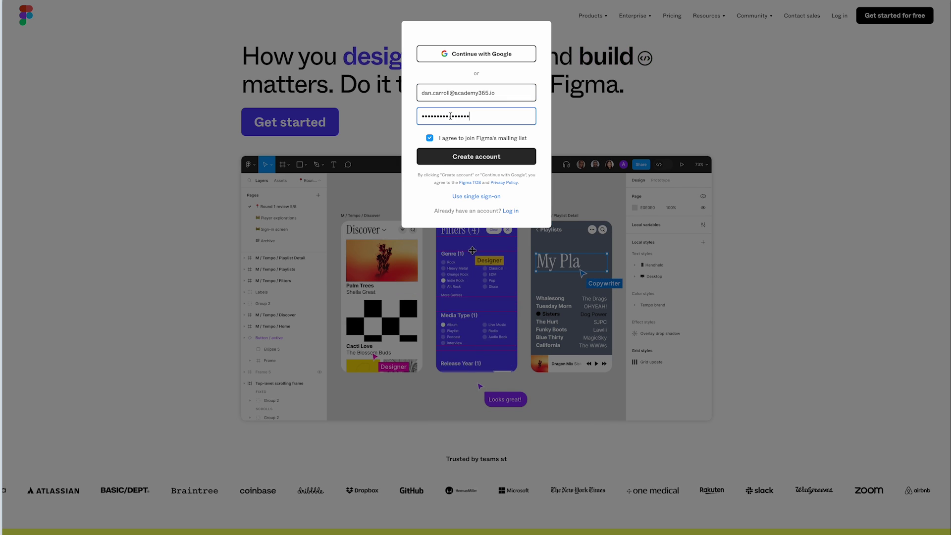
pyautogui.click(448, 163)
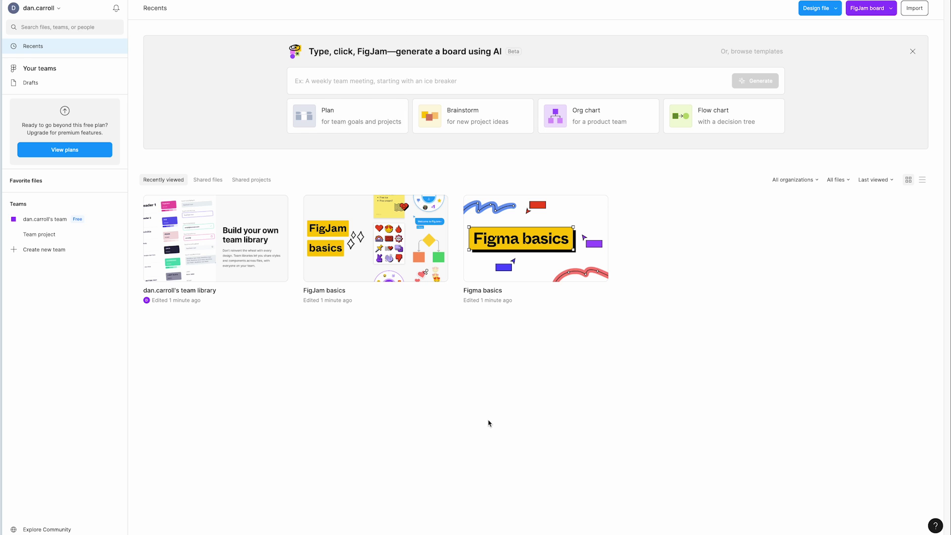
# Step: Create a new design file named "Hero Web Part +" and place a 100 × 100 frame on its canvas
pyautogui.click(816, 9)
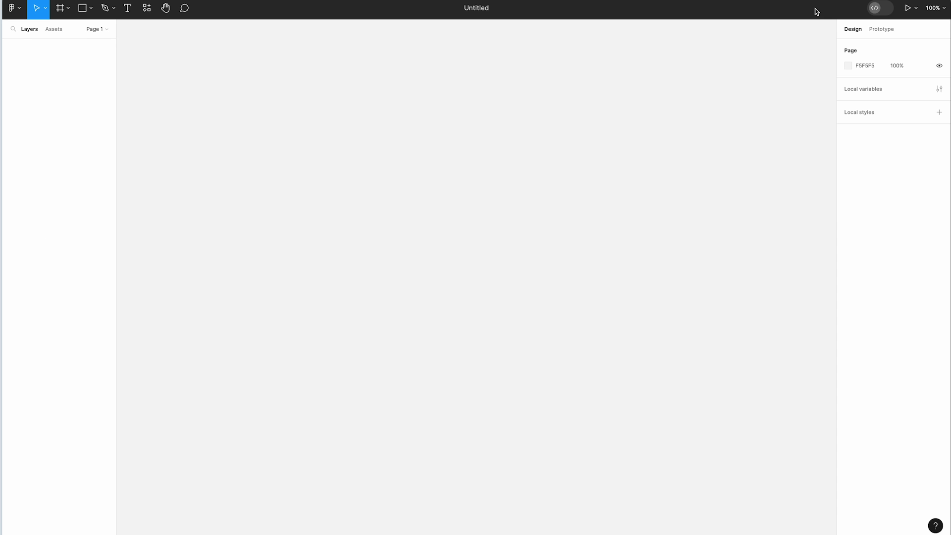
pyautogui.click(487, 9)
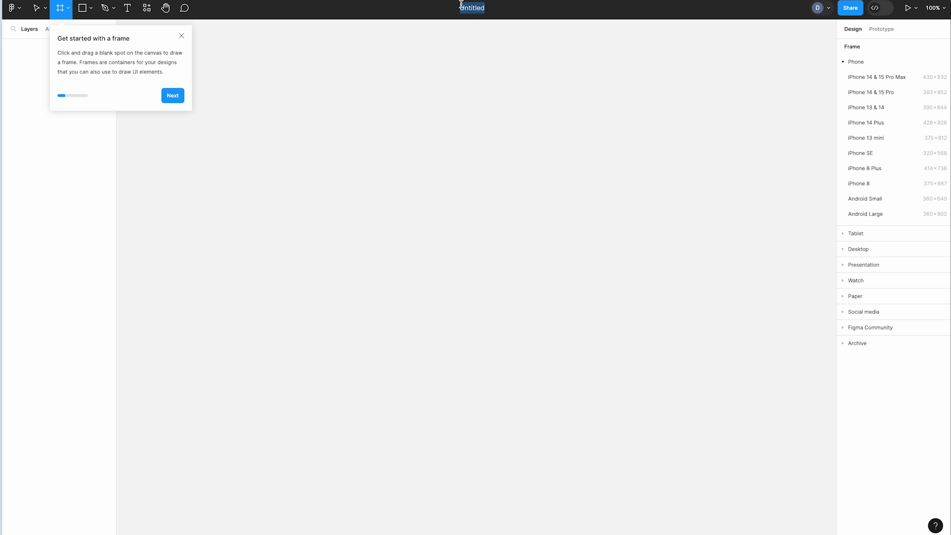
pyautogui.write('Hero Web Part')
pyautogui.press('Return')
pyautogui.click(497, 90)
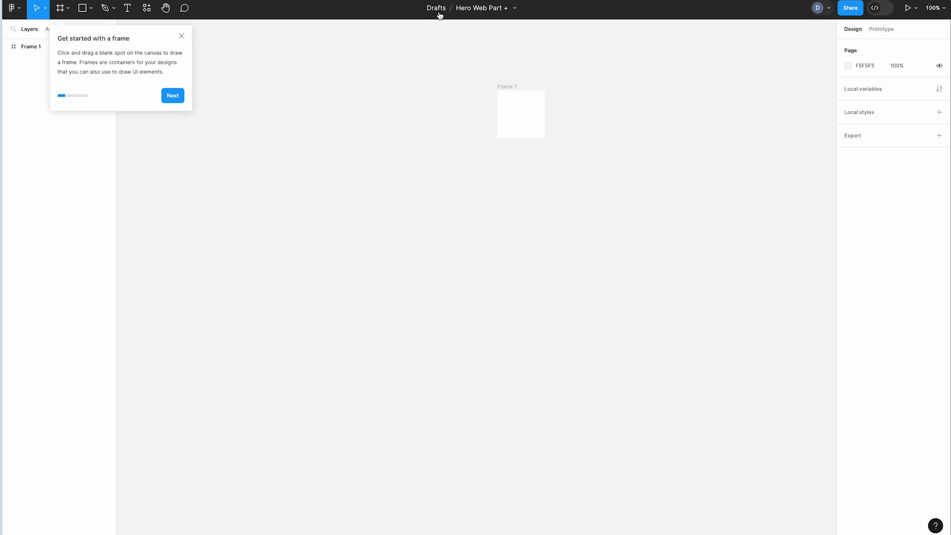
# Step: Move the Hero Web Part + file from Drafts to Team project and dismiss the frame introduction tip
pyautogui.click(516, 13)
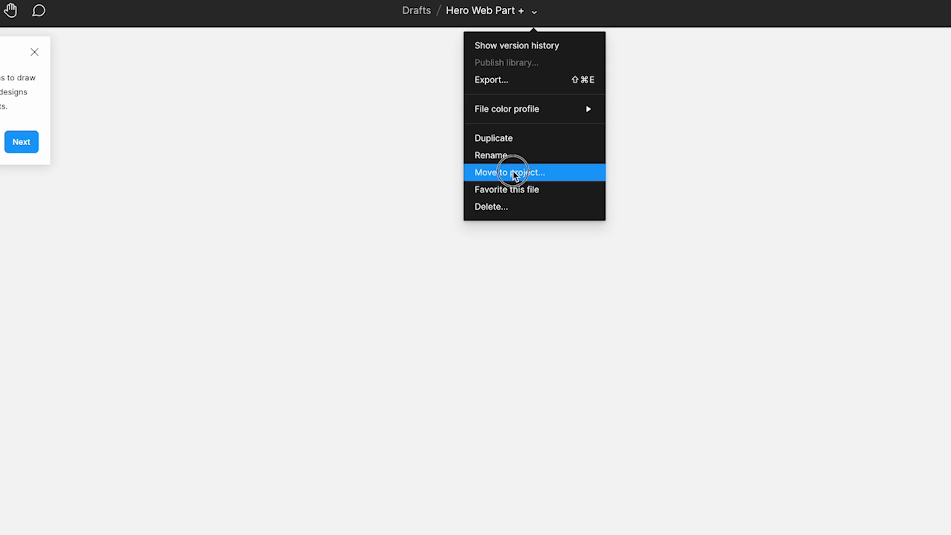
pyautogui.click(513, 171)
pyautogui.click(436, 260)
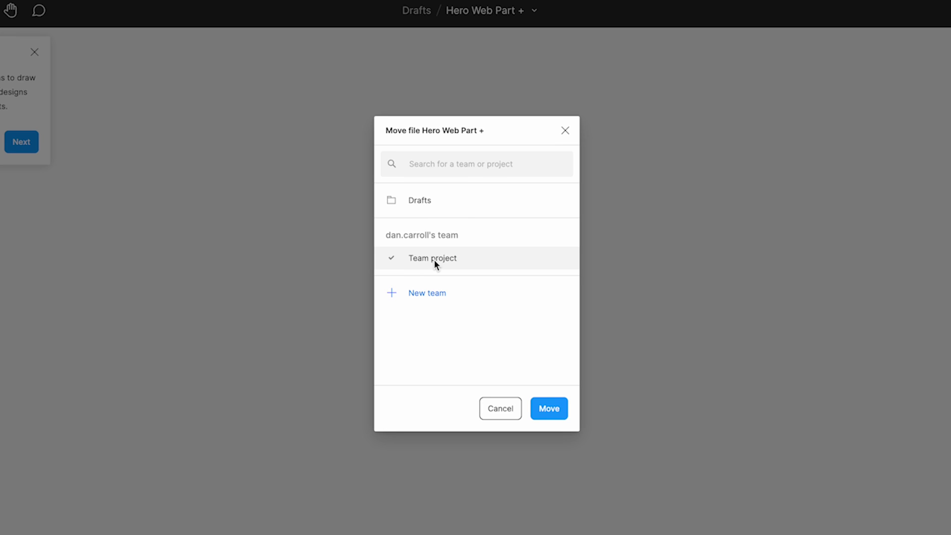
pyautogui.click(548, 410)
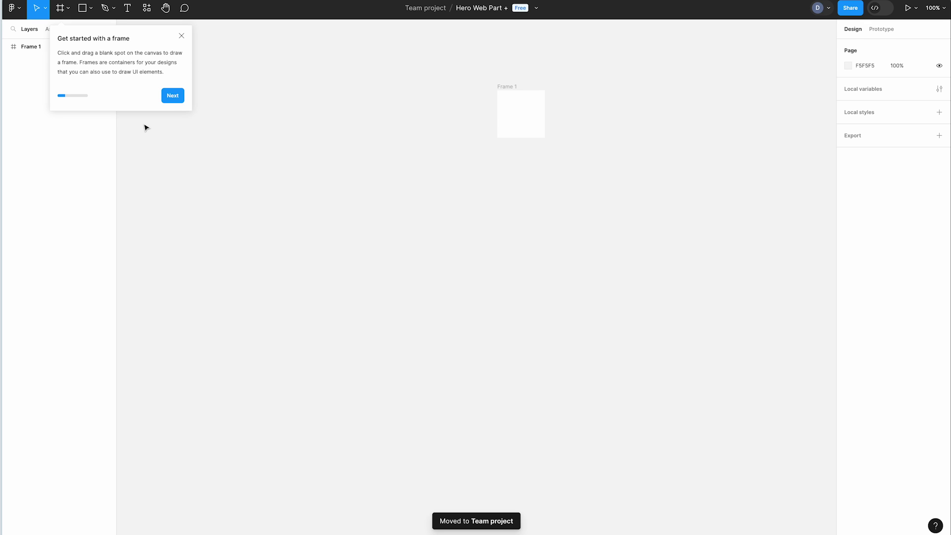
pyautogui.click(182, 36)
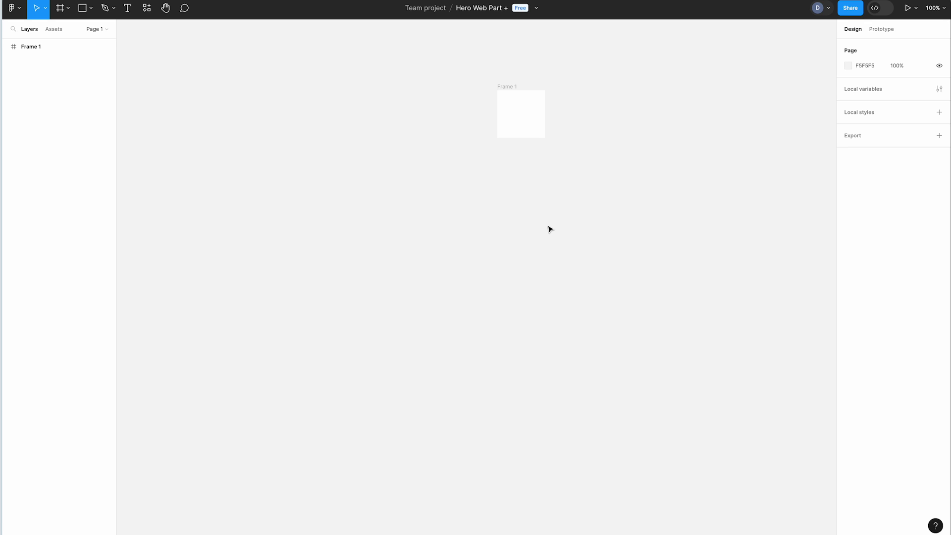
# Step: Draw a tall rectangle of about 160 × 247 and a larger one of about 297 × 283 beside it
pyautogui.scroll(3, 317, 274)
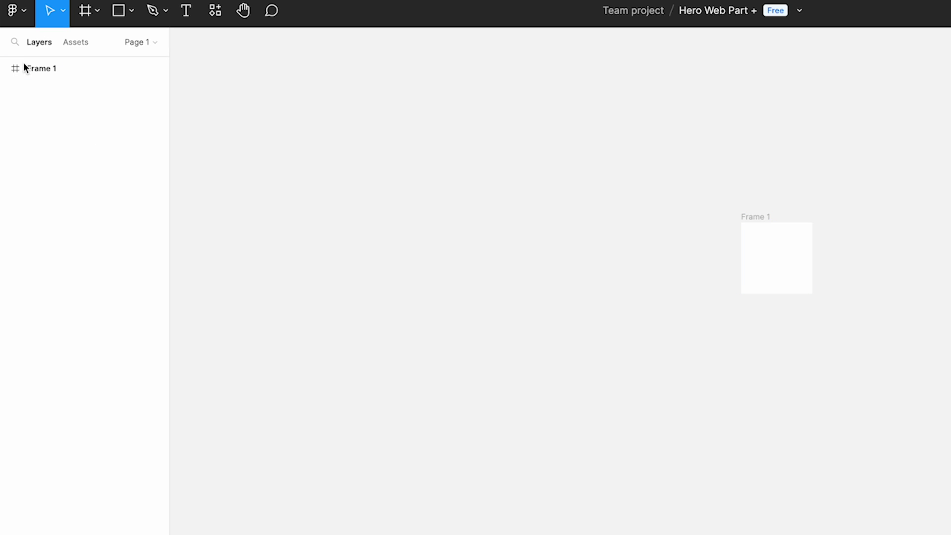
pyautogui.click(122, 12)
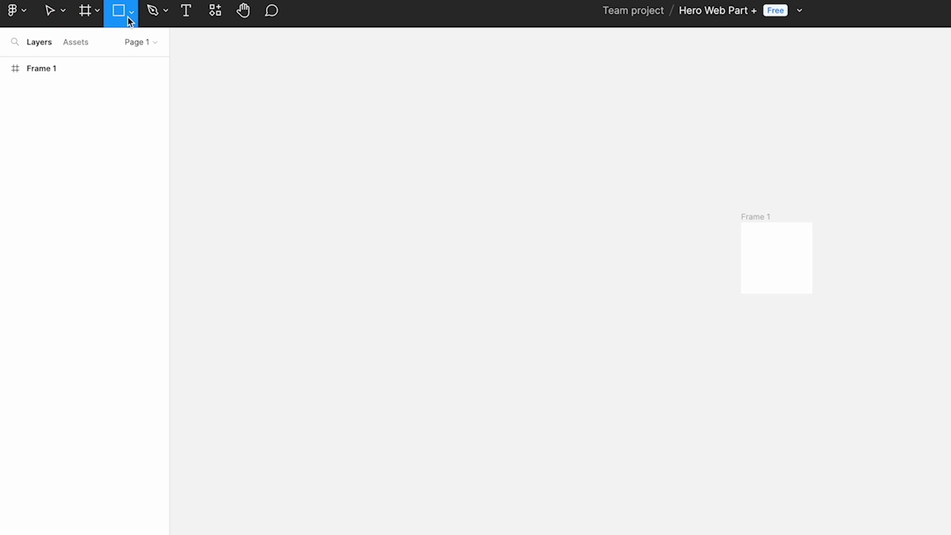
pyautogui.moveTo(255, 141); pyautogui.dragTo(369, 317)
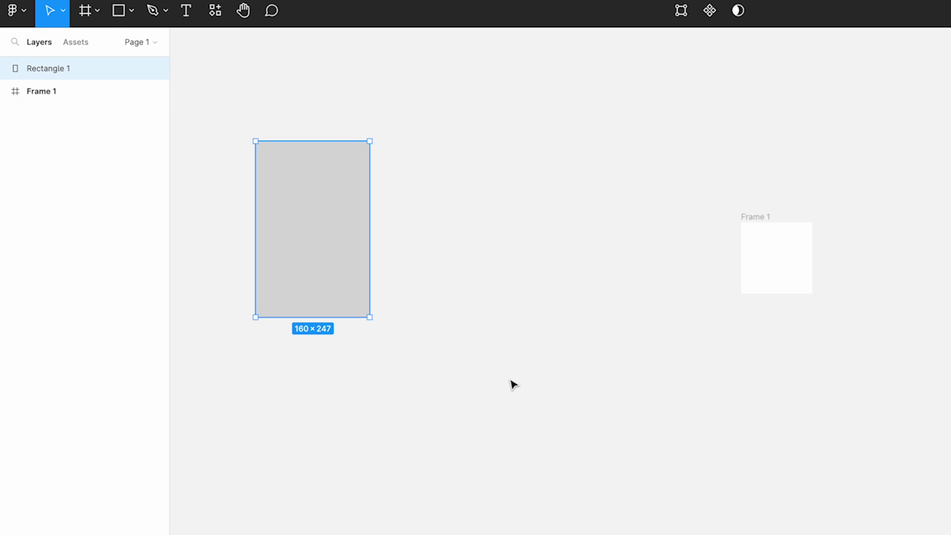
pyautogui.click(118, 15)
pyautogui.moveTo(427, 206); pyautogui.dragTo(639, 407)
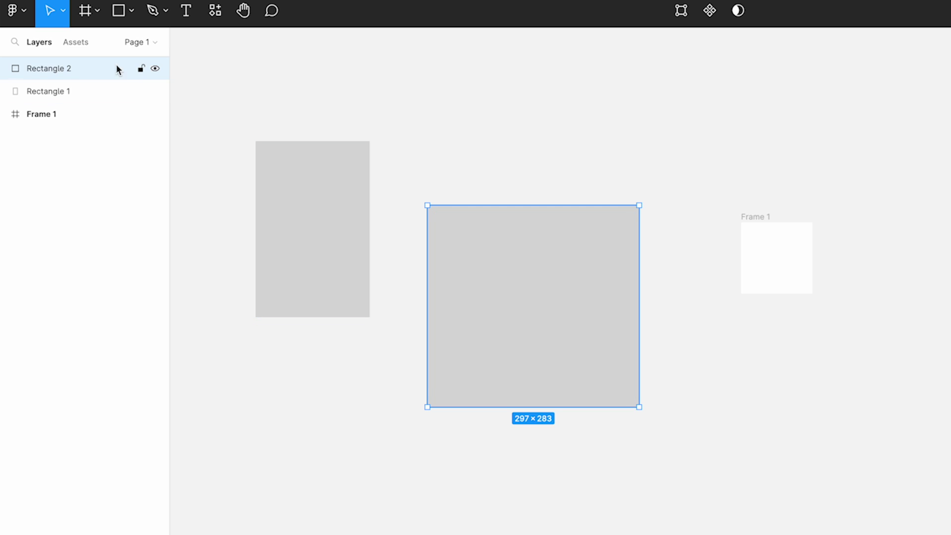
# Step: Fill the larger rectangle with red and move it so it overlaps the tall grey rectangle
pyautogui.click(270, 220)
pyautogui.click(501, 280)
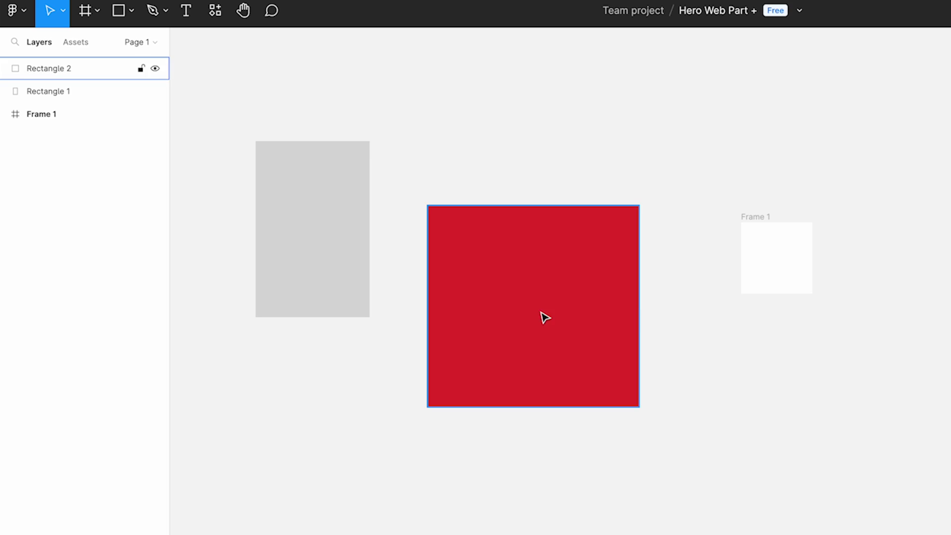
pyautogui.moveTo(485, 285); pyautogui.dragTo(355, 261)
# Step: Reorder the layers so the red rectangle lies behind the grey one
pyautogui.moveTo(34, 72); pyautogui.dragTo(35, 97)
pyautogui.click(712, 408)
pyautogui.click(439, 332)
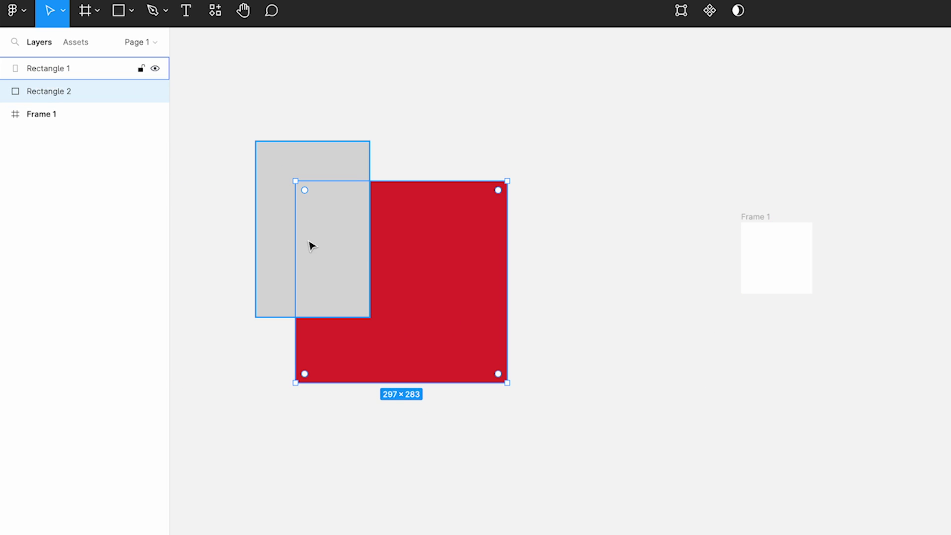
pyautogui.click(266, 242)
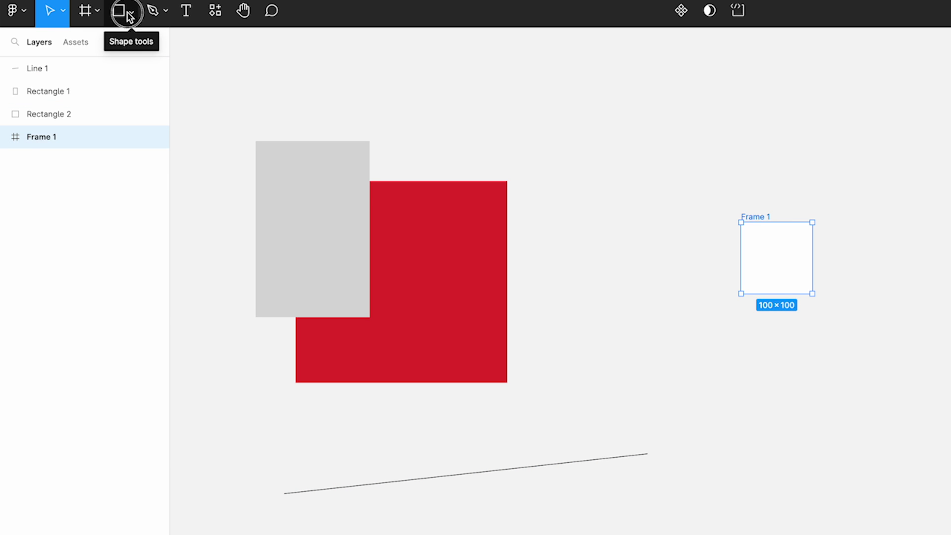
pyautogui.click(127, 15)
pyautogui.click(127, 16)
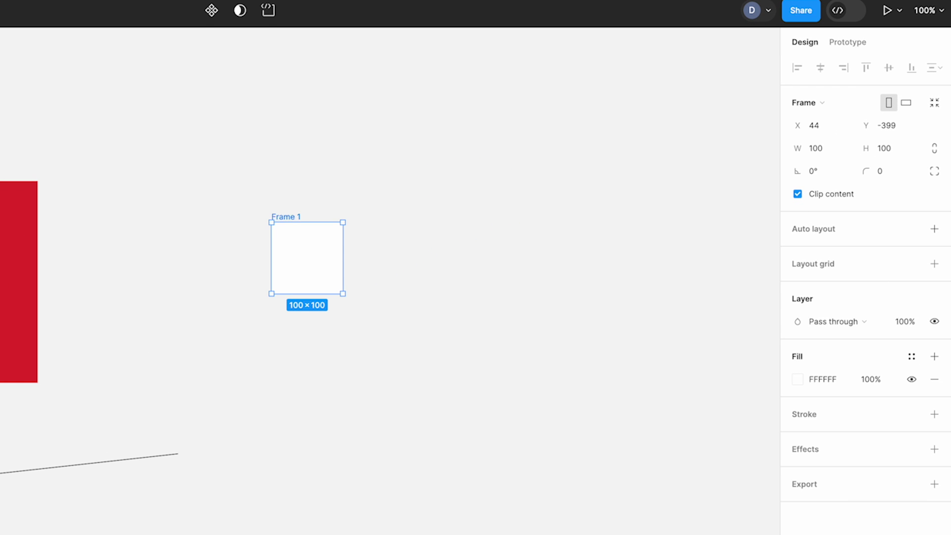
# Step: Move the grey rectangle to the right of Frame 1 and set its width to 210
pyautogui.click(1, 230)
pyautogui.moveTo(1, 229); pyautogui.dragTo(515, 261)
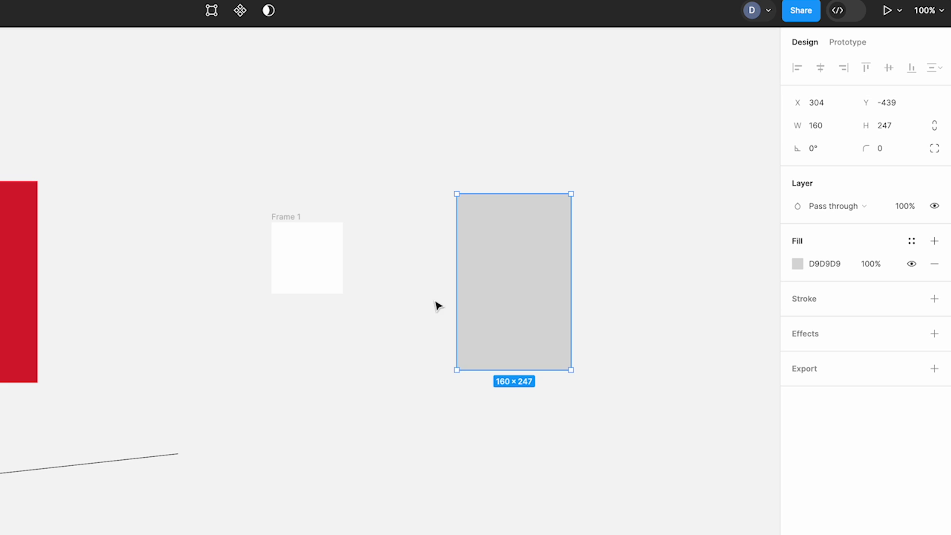
pyautogui.click(825, 125)
pyautogui.hotkey('shift', 'Up')
pyautogui.hotkey('shift', 'Up')
pyautogui.hotkey('shift', 'Up')
pyautogui.hotkey('shift', 'Up')
pyautogui.hotkey('shift', 'Up')
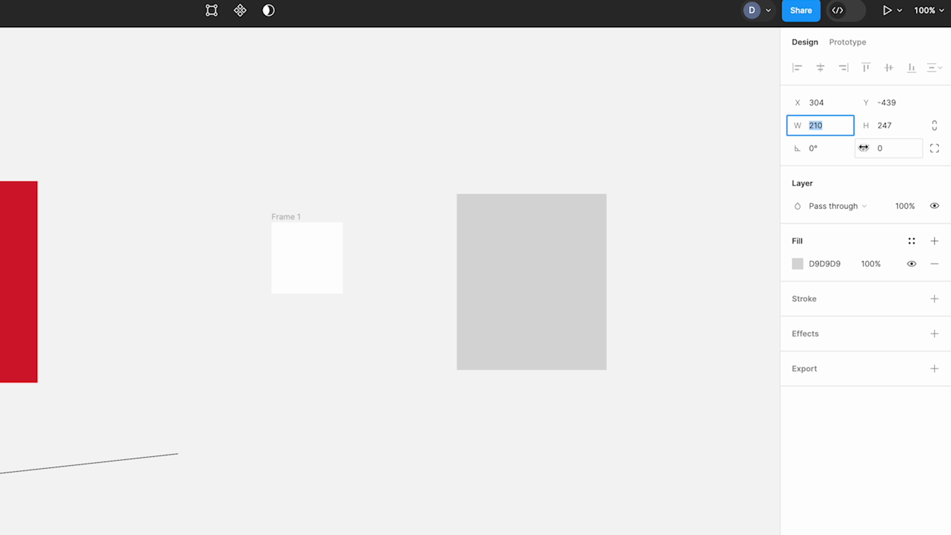
# Step: Set the grey rectangle's corner radius to 7 and change its fill to green, 30C66C
pyautogui.click(881, 156)
pyautogui.write('3')
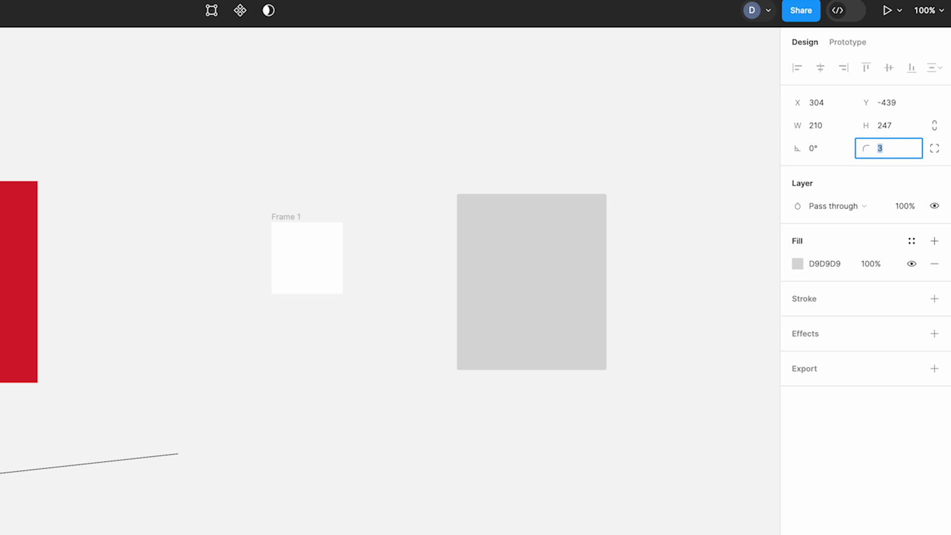
pyautogui.click(794, 263)
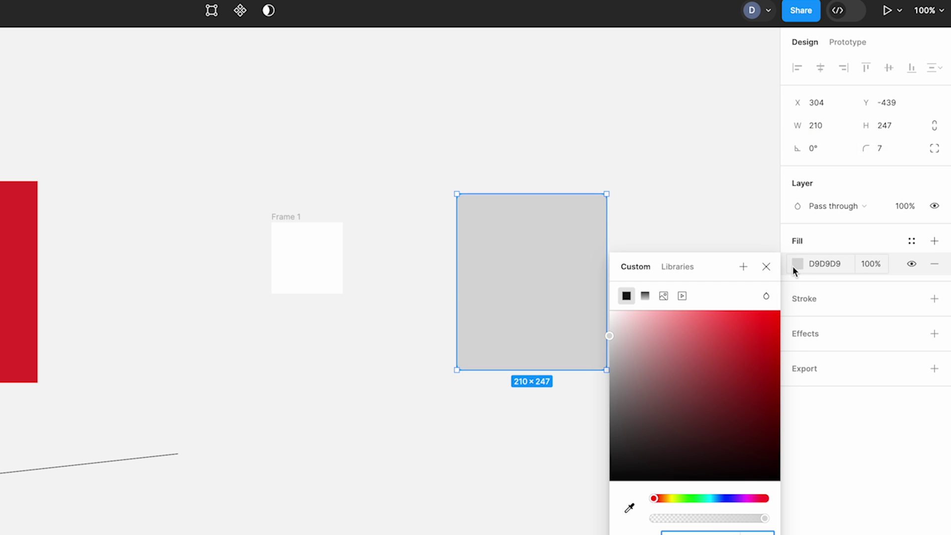
pyautogui.click(739, 349)
pyautogui.moveTo(655, 498); pyautogui.dragTo(698, 498)
pyautogui.press('Escape')
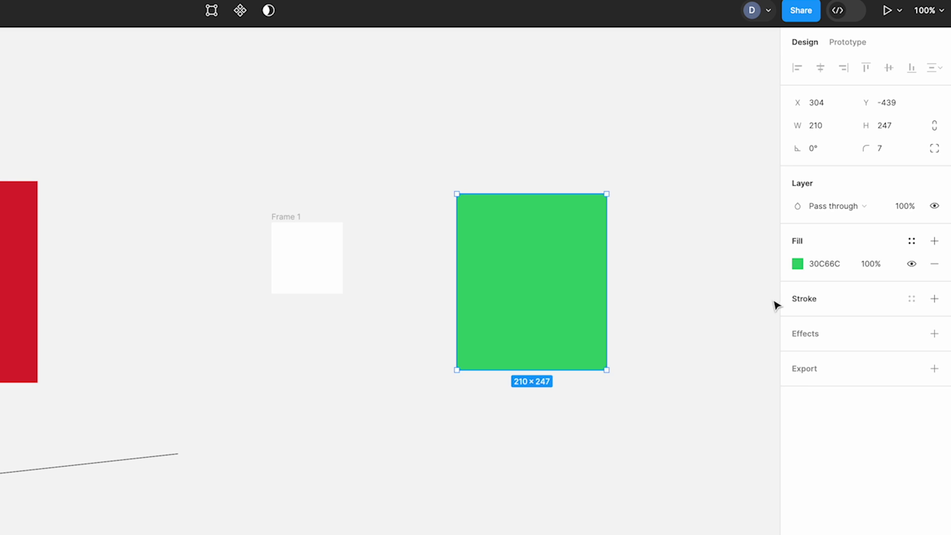
# Step: Give the green rectangle a black inside stroke with a weight of 31, and add and remove a drop shadow
pyautogui.click(803, 300)
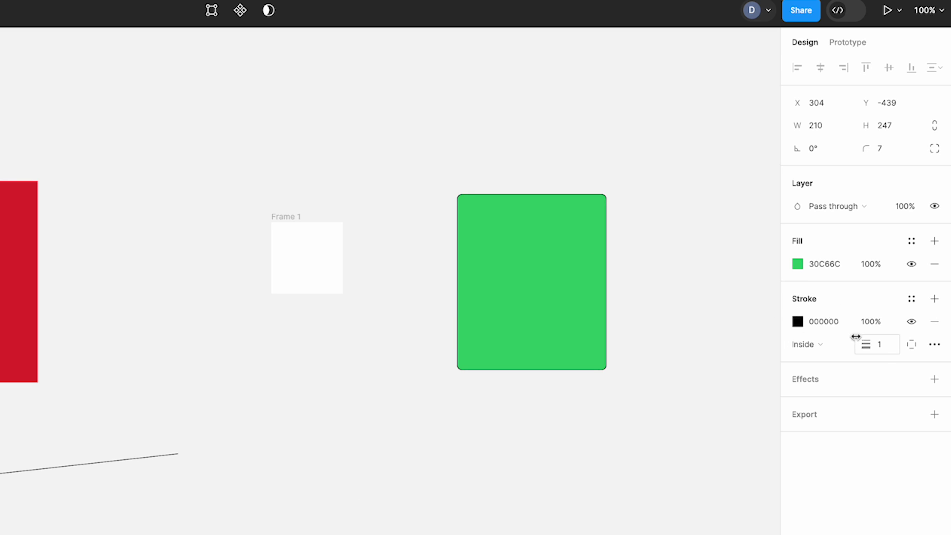
pyautogui.click(880, 346)
pyautogui.hotkey('shift', 'Up')
pyautogui.hotkey('shift', 'Up')
pyautogui.hotkey('shift', 'Up')
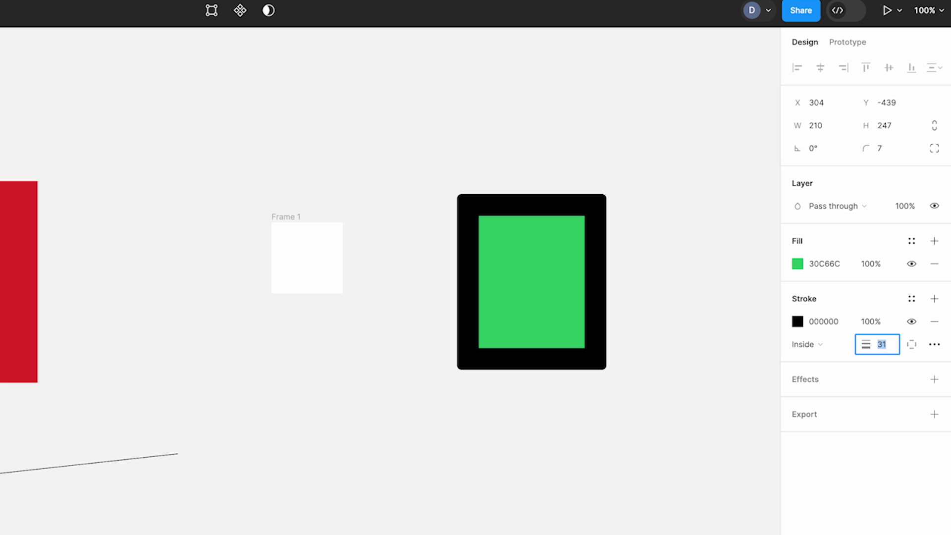
pyautogui.press('Return')
pyautogui.click(804, 380)
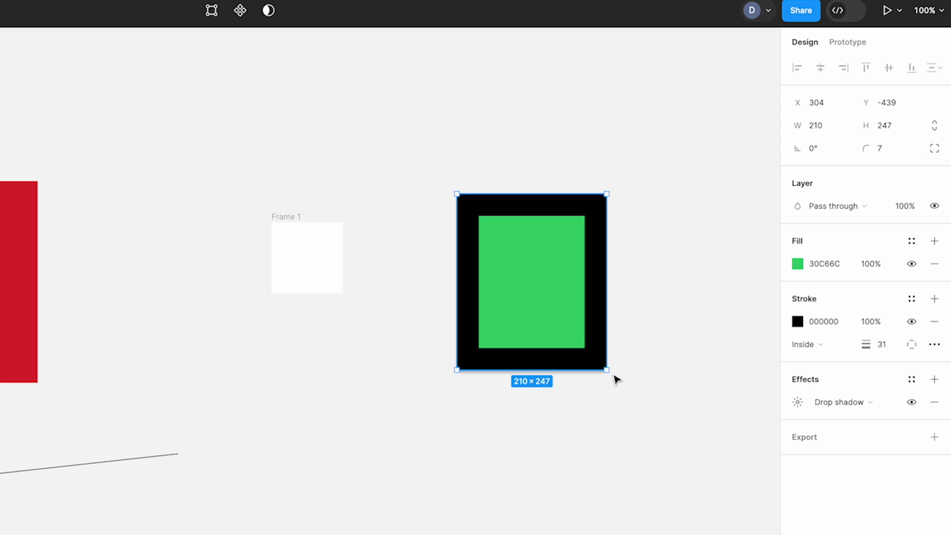
pyautogui.click(934, 403)
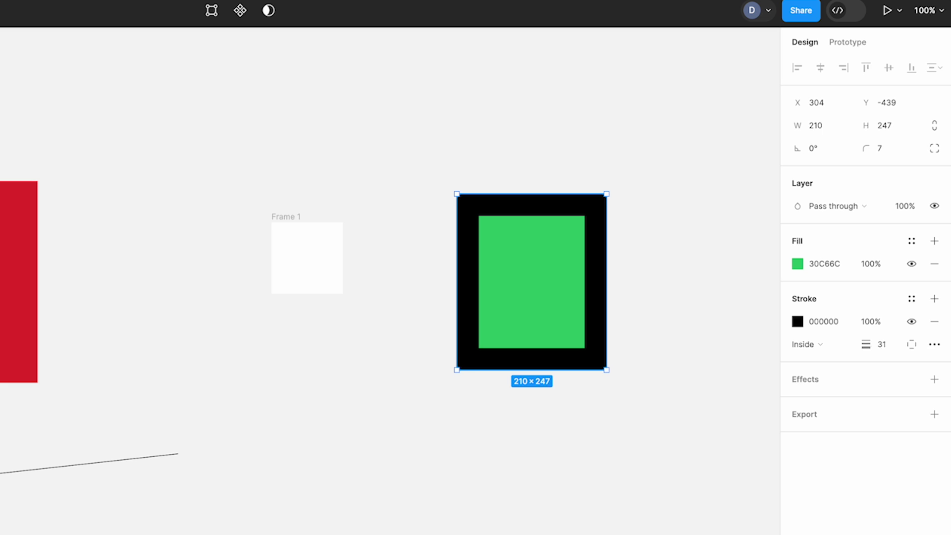
# Step: Select all objects on the canvas, including the line, both rectangles and Frame 1, and delete them
pyautogui.press('Escape')
pyautogui.moveTo(0, 102); pyautogui.dragTo(547, 521)
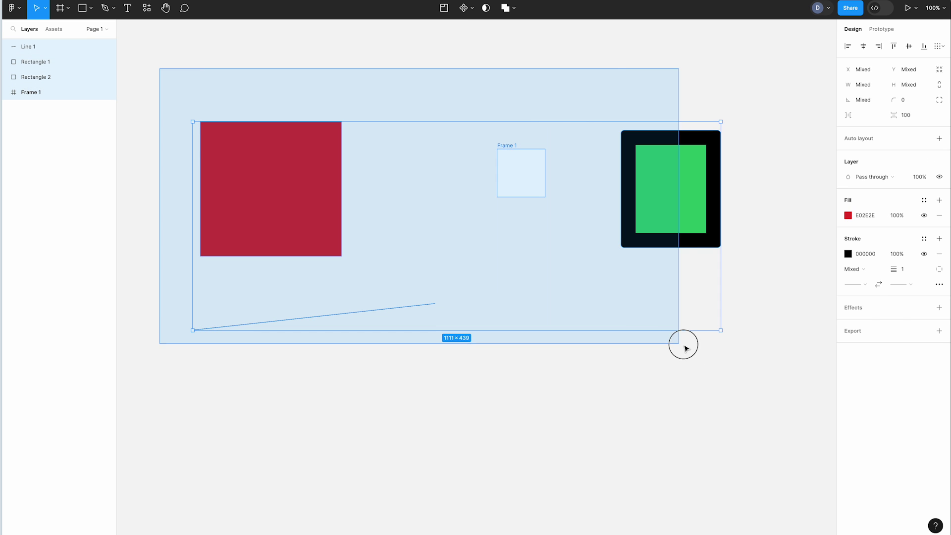
pyautogui.moveTo(681, 348); pyautogui.dragTo(758, 375)
pyautogui.press('Delete')
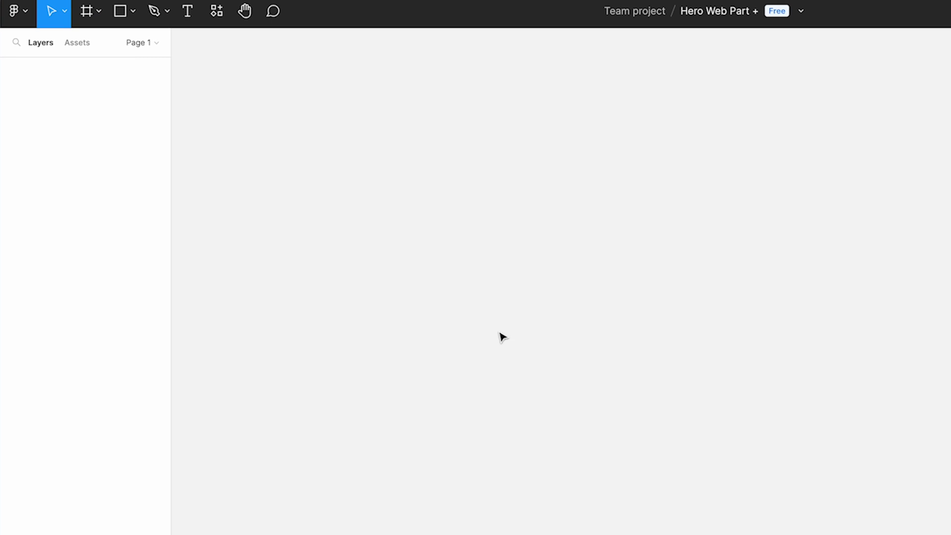
# Step: Draw a frame about 456 × 166 on the empty canvas and rename it Wide Tile
pyautogui.click(97, 12)
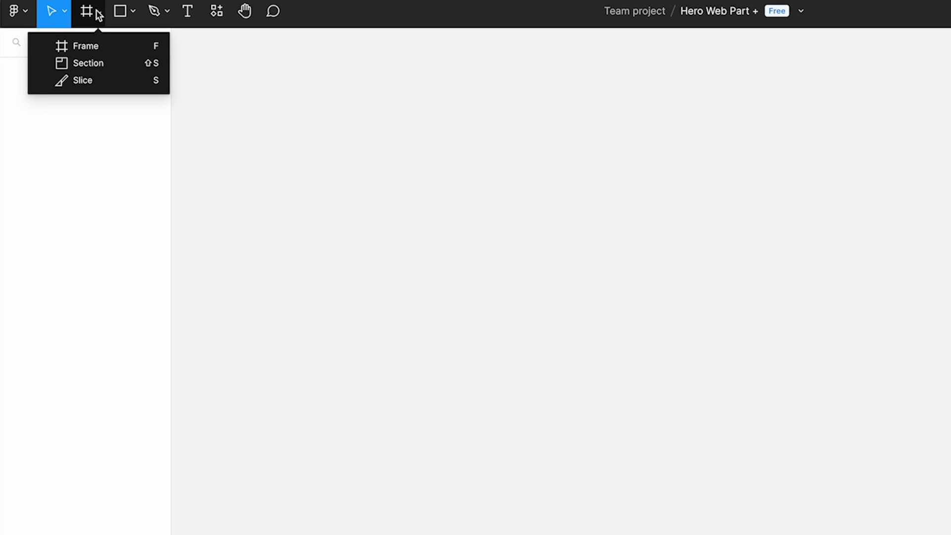
pyautogui.click(91, 46)
pyautogui.moveTo(372, 193); pyautogui.dragTo(697, 312)
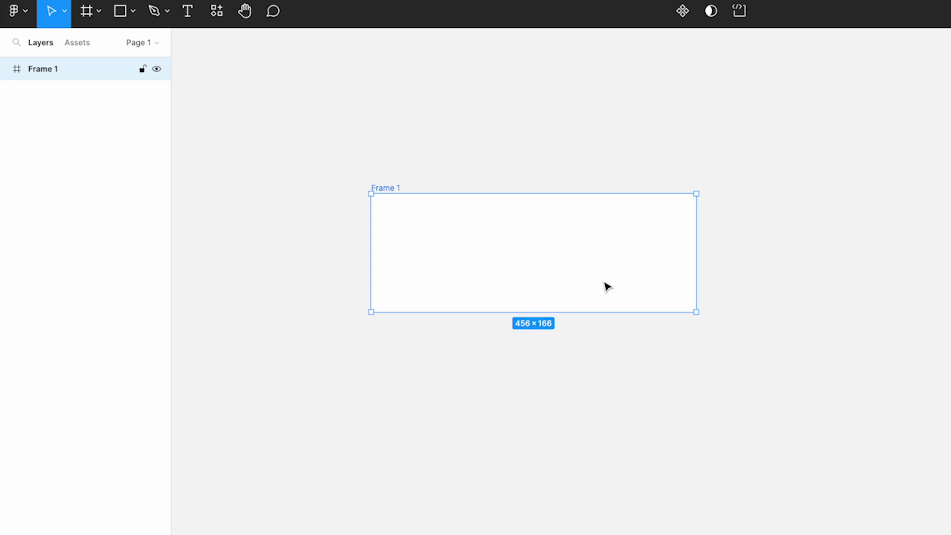
pyautogui.doubleClick(390, 187)
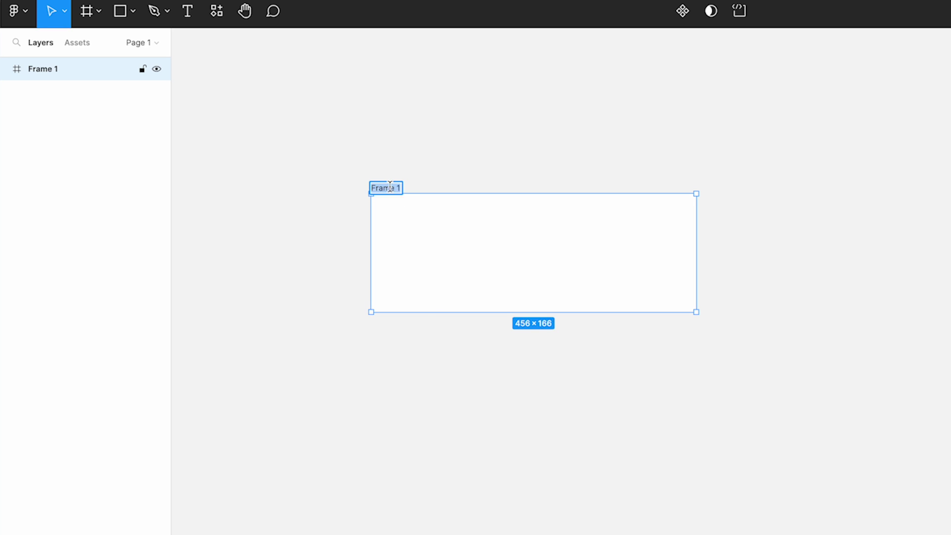
pyautogui.write('Wide Tile')
pyautogui.press('Return')
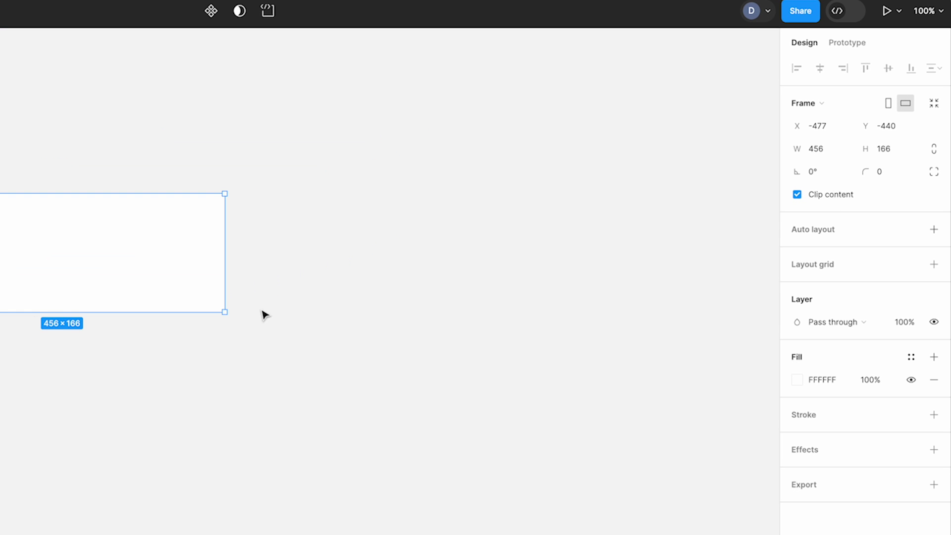
# Step: Set the Wide Tile frame's width to 603 and its height to 224
pyautogui.click(817, 150)
pyautogui.write('603')
pyautogui.press('Return')
pyautogui.press('Tab')
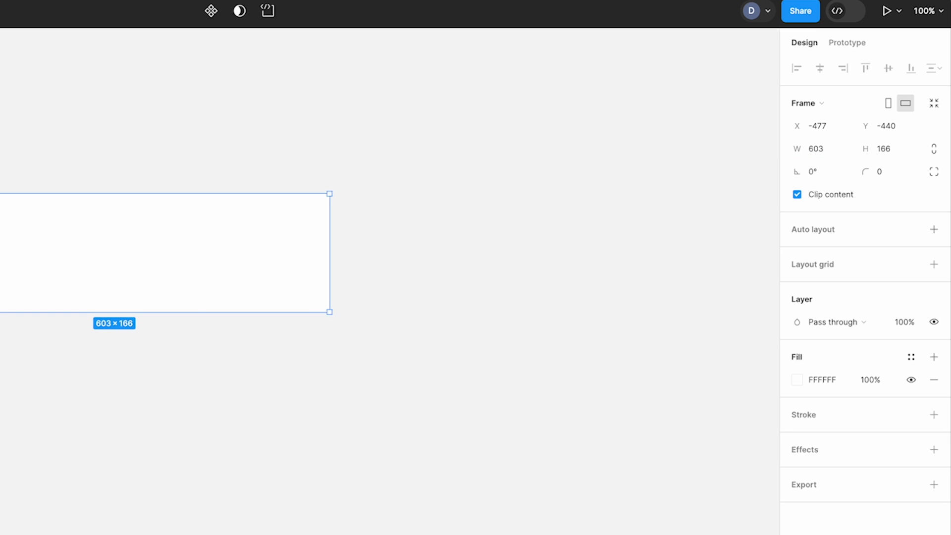
pyautogui.write('224')
pyautogui.press('Return')
pyautogui.press('Escape')
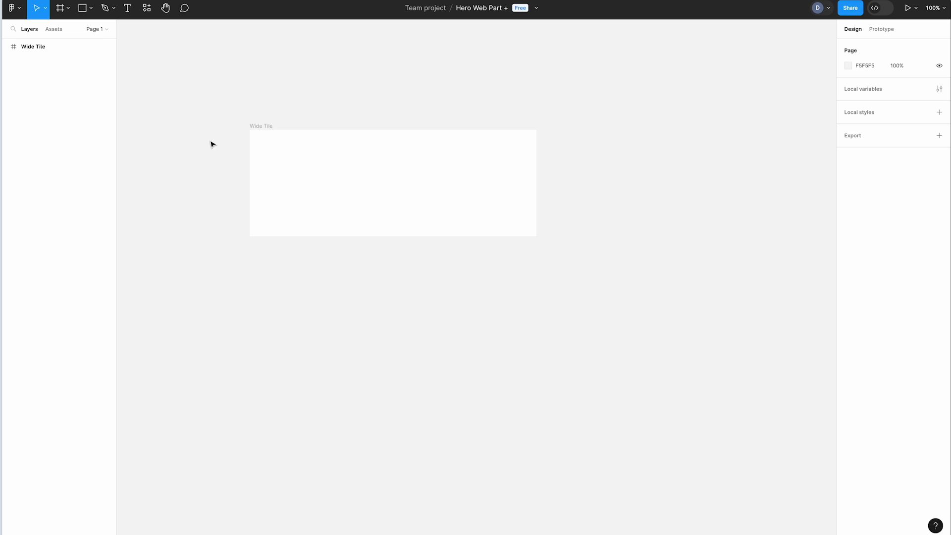
# Step: Draw a 603 × 224 rectangle inside the Wide Tile frame so it covers the whole frame
pyautogui.click(91, 9)
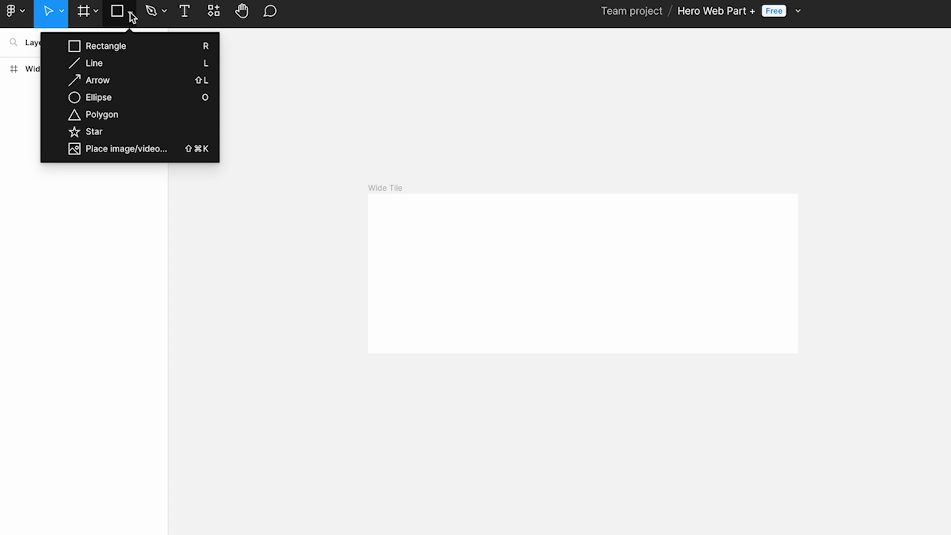
pyautogui.click(110, 45)
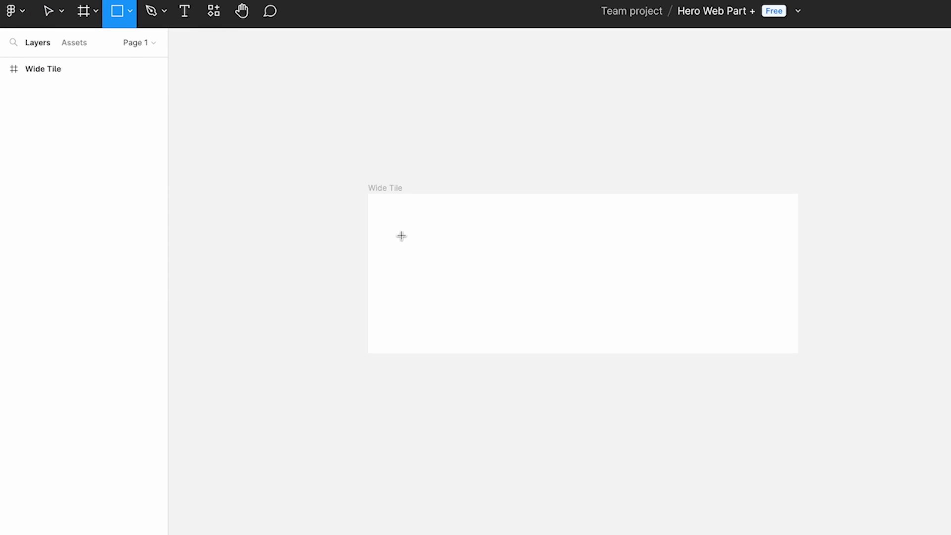
pyautogui.moveTo(369, 197); pyautogui.dragTo(798, 353)
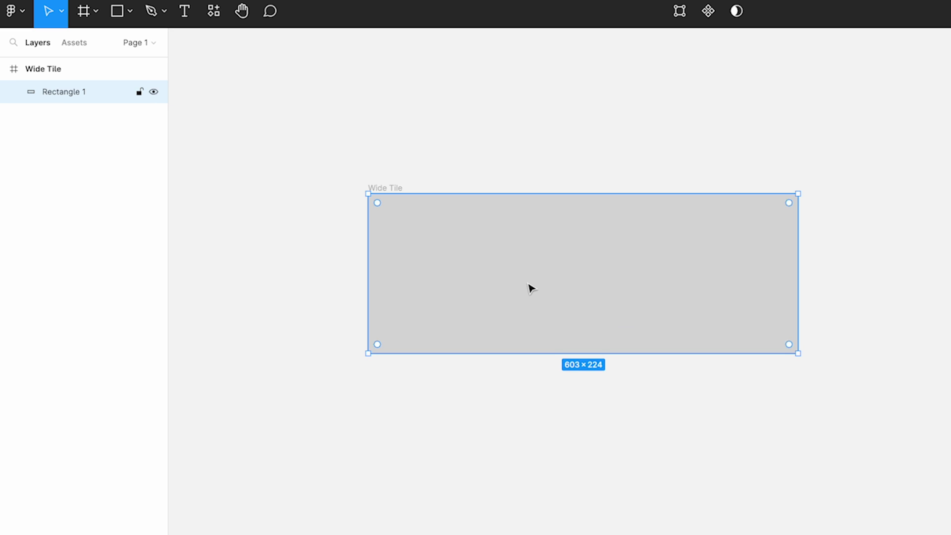
pyautogui.click(571, 481)
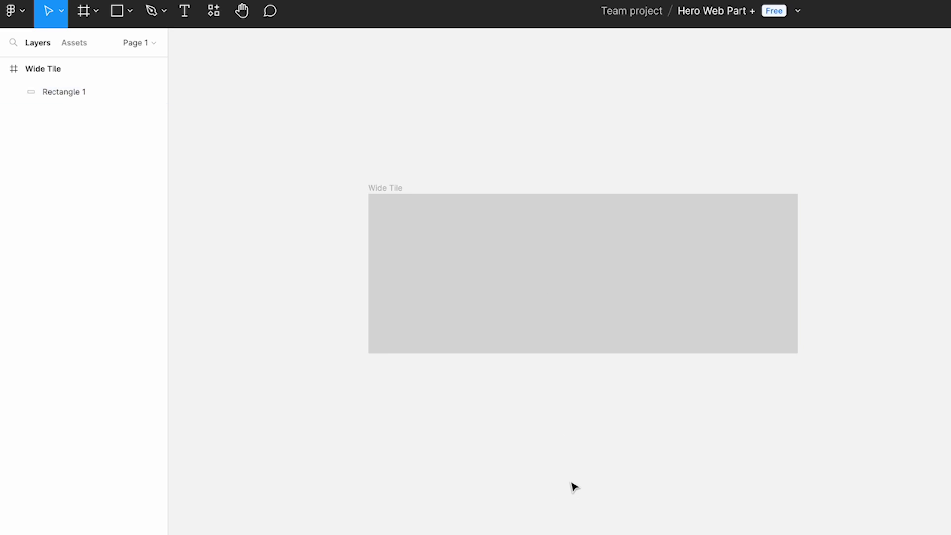
# Step: Change the fill of the rectangle inside Wide Tile to an image, using Hero 1.png from the HEro Images folder
pyautogui.click(488, 290)
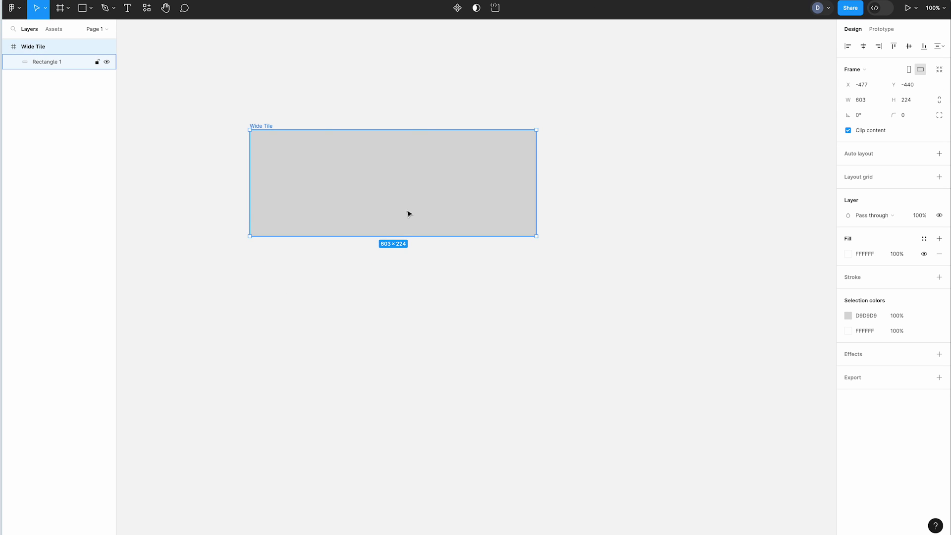
pyautogui.click(55, 64)
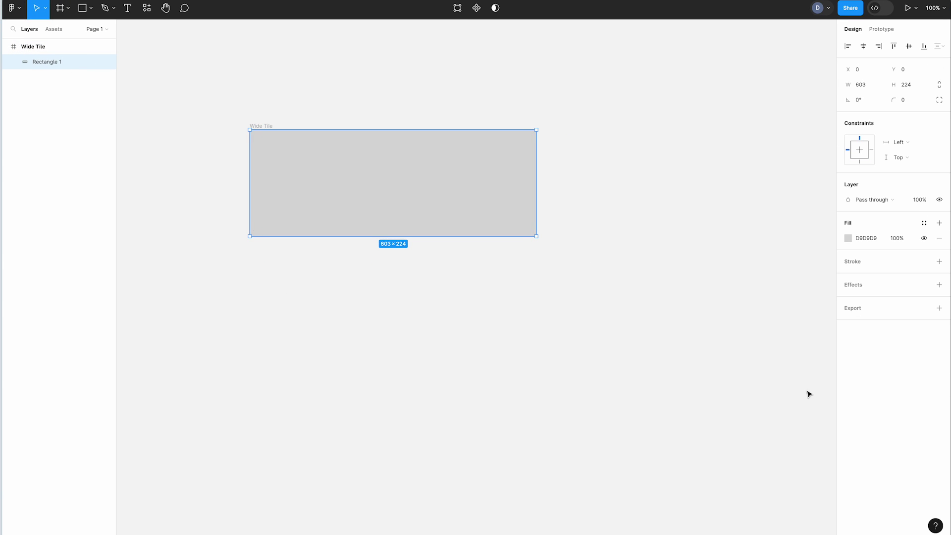
pyautogui.click(848, 240)
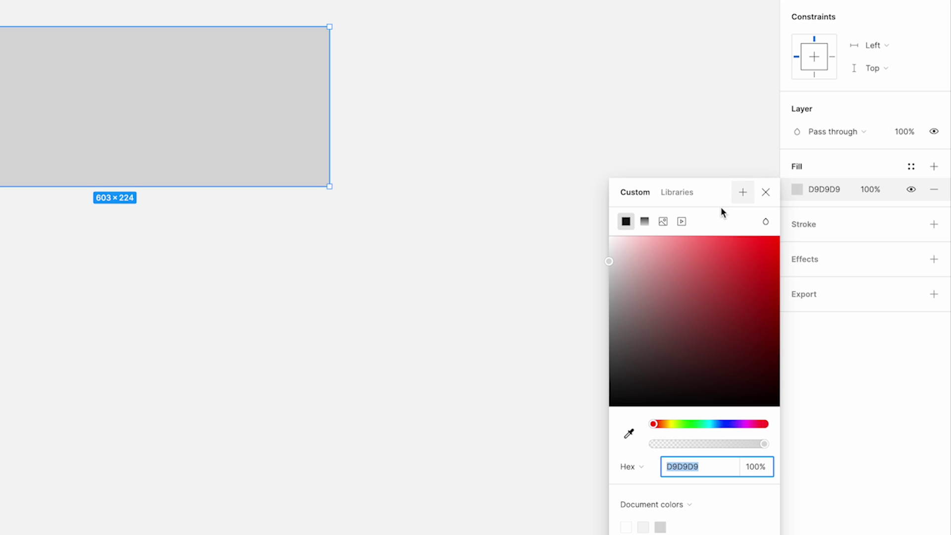
pyautogui.click(663, 220)
pyautogui.moveTo(686, 326)
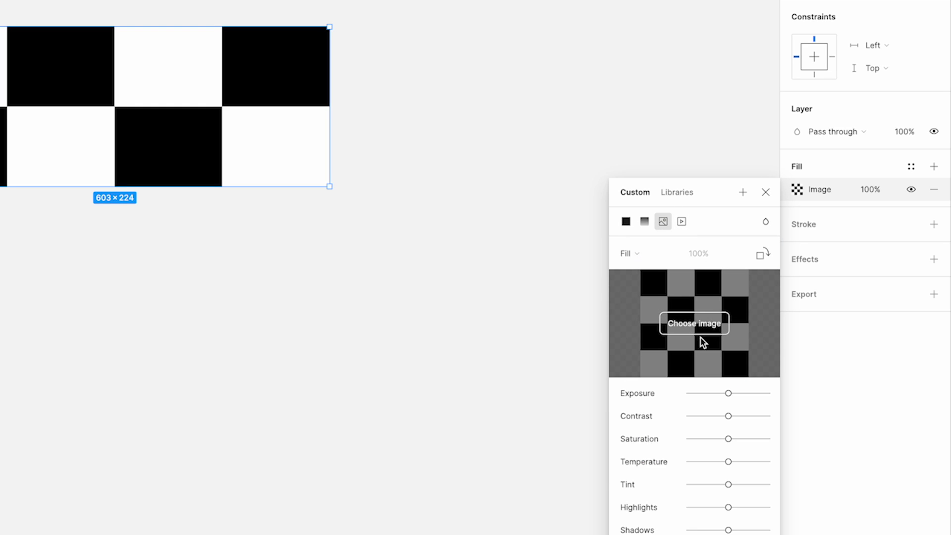
pyautogui.click(707, 326)
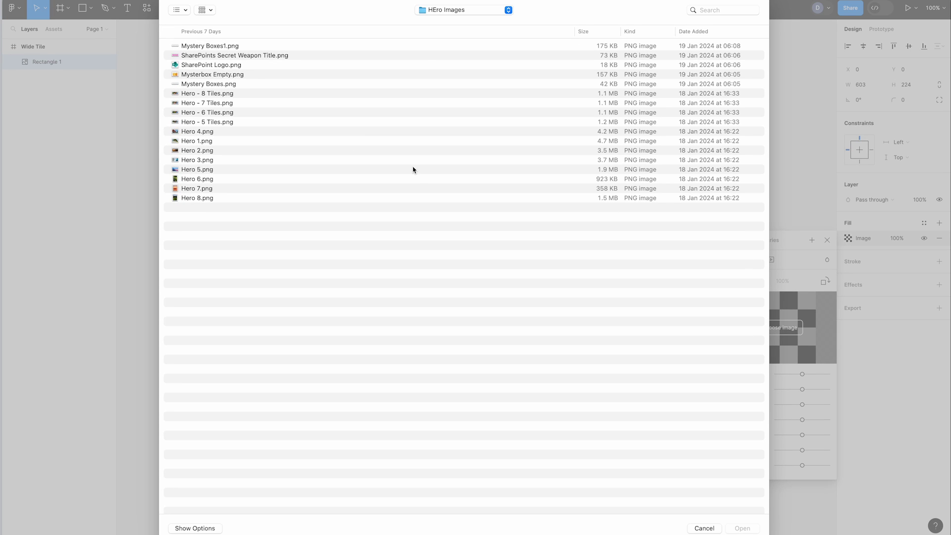
pyautogui.click(198, 141)
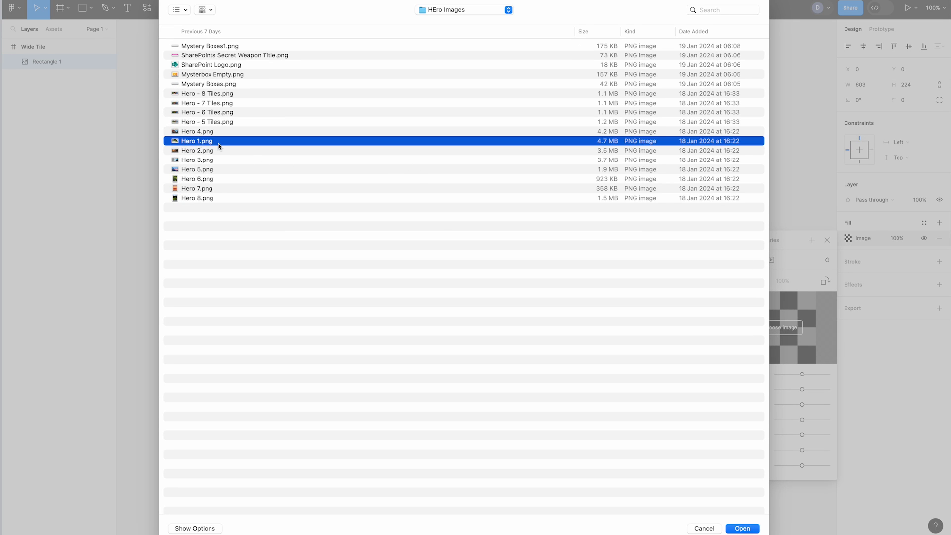
pyautogui.click(738, 528)
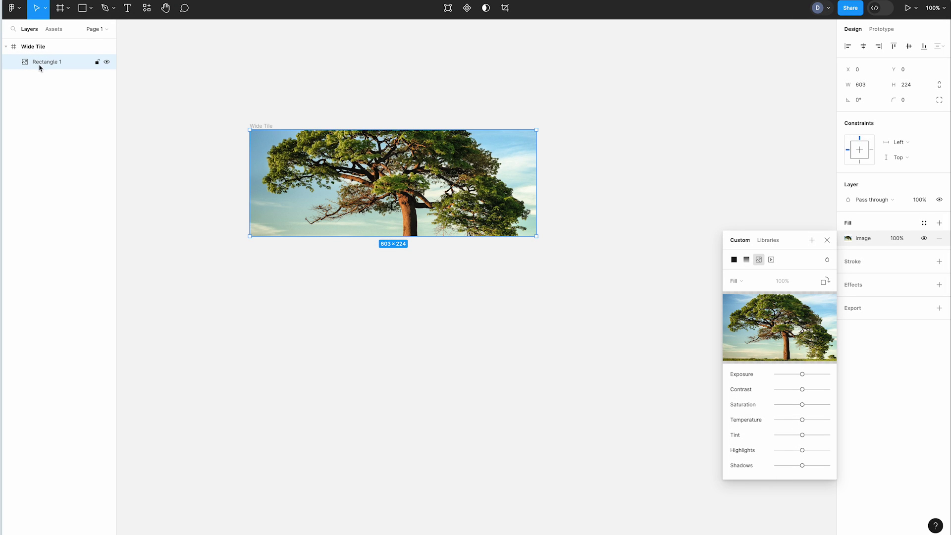
pyautogui.click(449, 322)
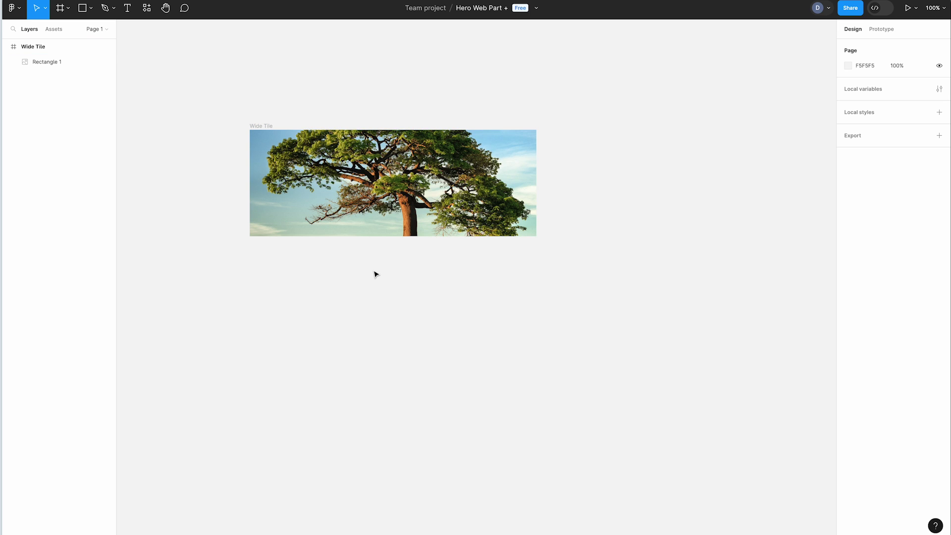
# Step: Draw a second 603 × 224 rectangle over the tree image, covering the entire Wide Tile frame
pyautogui.click(92, 9)
pyautogui.click(75, 31)
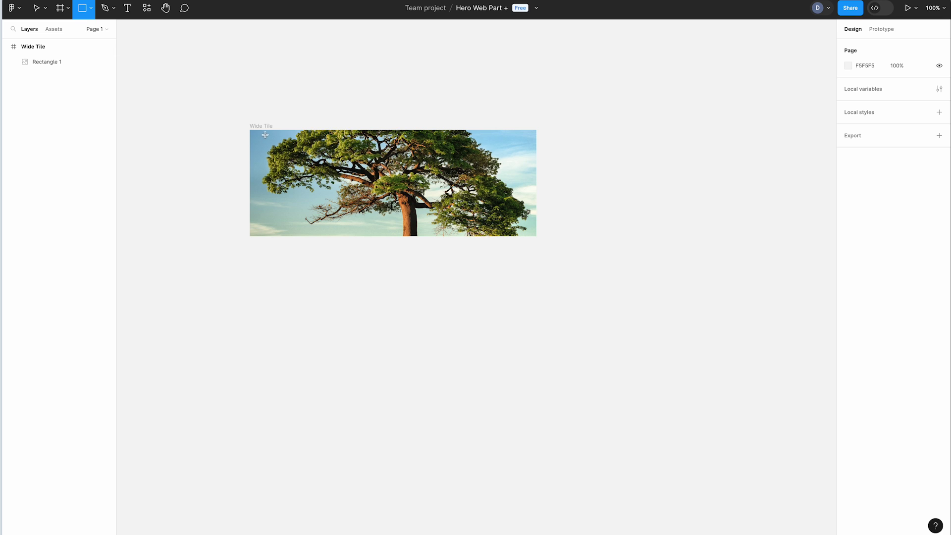
pyautogui.moveTo(250, 130)
pyautogui.mouseDown()
pyautogui.moveTo(288, 171)
pyautogui.moveTo(536, 237)
pyautogui.moveTo(514, 230)
pyautogui.mouseUp()
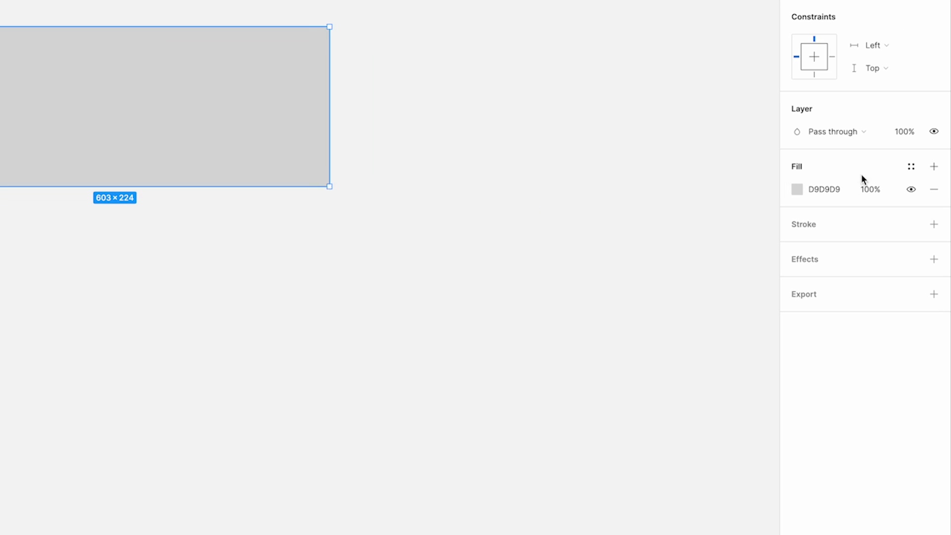
# Step: Change the overlay rectangle's fill to a linear gradient and set its bottom stop to near-black, 050505, at 75% opacity
pyautogui.click(796, 189)
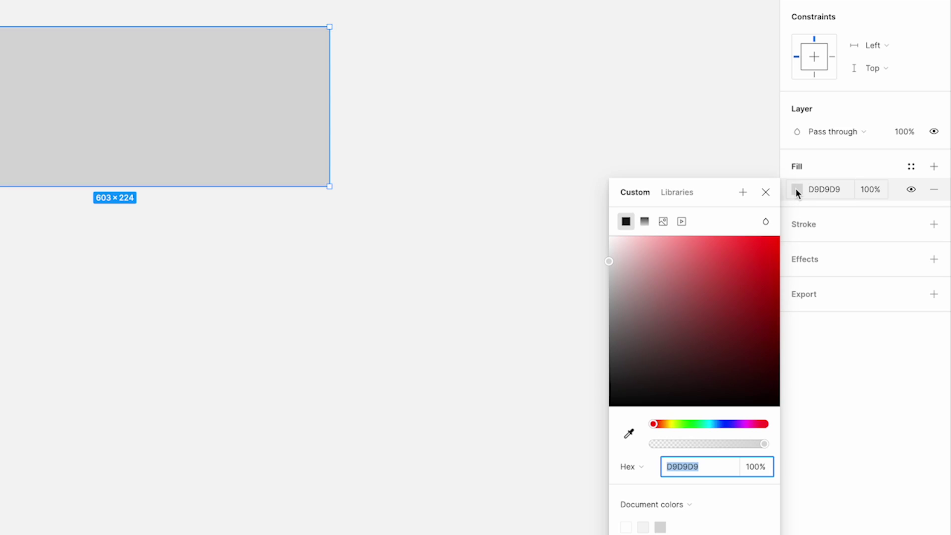
pyautogui.click(645, 221)
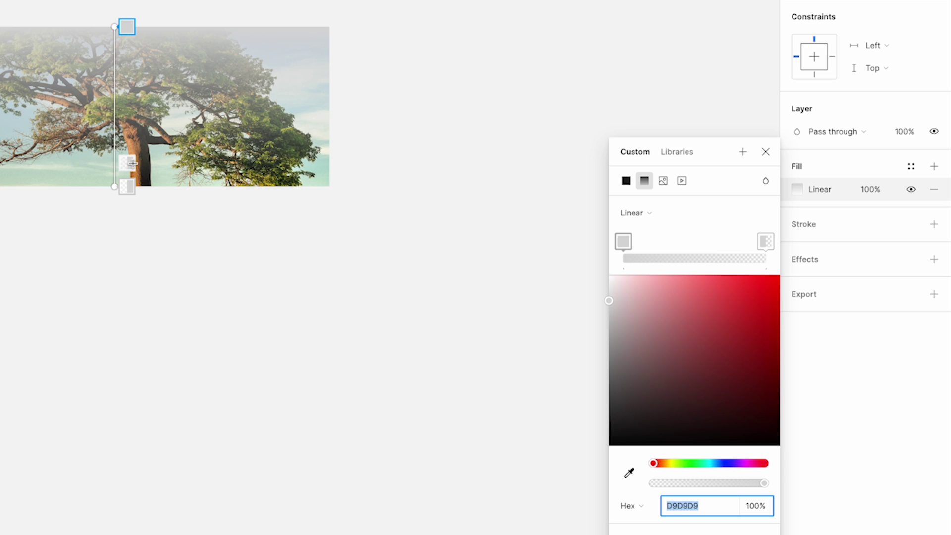
pyautogui.click(127, 187)
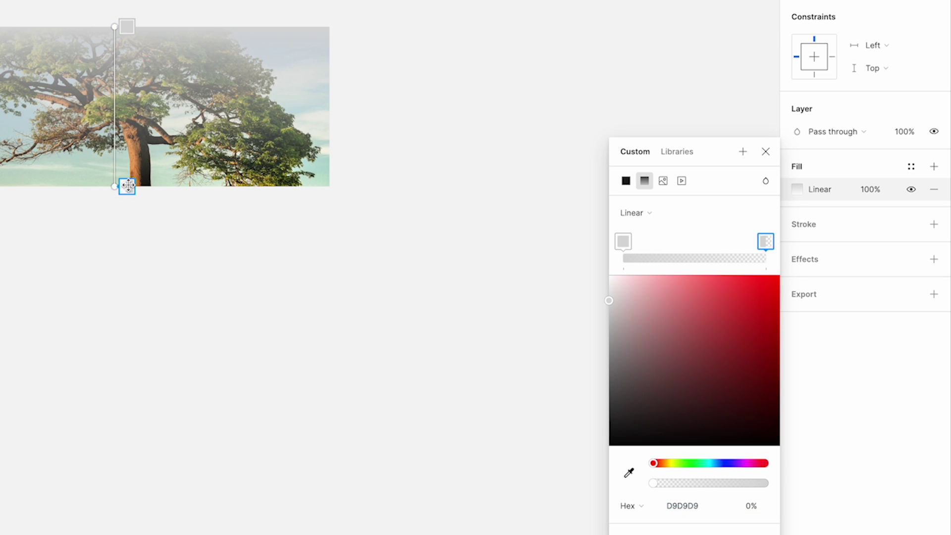
pyautogui.moveTo(632, 317); pyautogui.dragTo(604, 446)
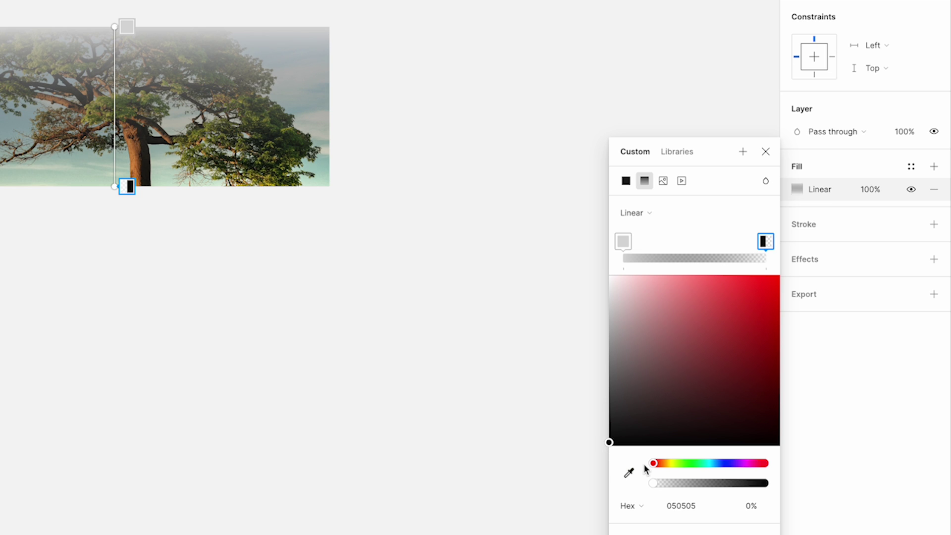
pyautogui.moveTo(655, 484); pyautogui.dragTo(737, 485)
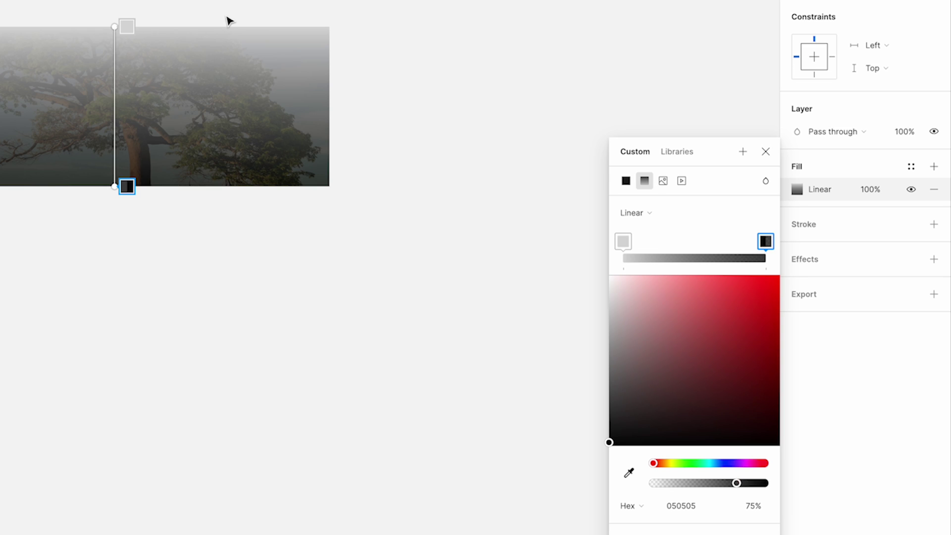
# Step: Set the gradient's top stop to black, 000000, at 0% opacity, and set the overlay's fill opacity to 50%
pyautogui.click(127, 25)
pyautogui.moveTo(644, 356); pyautogui.dragTo(599, 455)
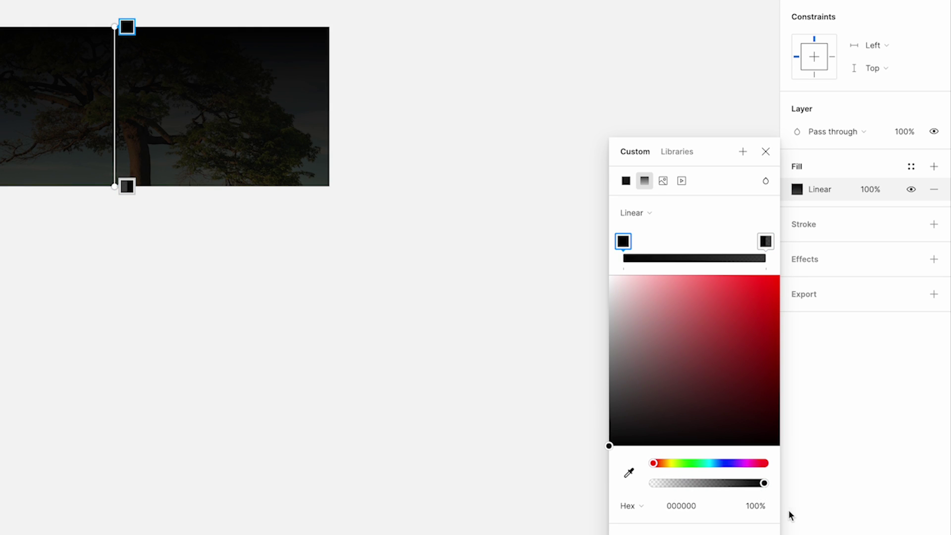
pyautogui.moveTo(763, 483); pyautogui.dragTo(637, 488)
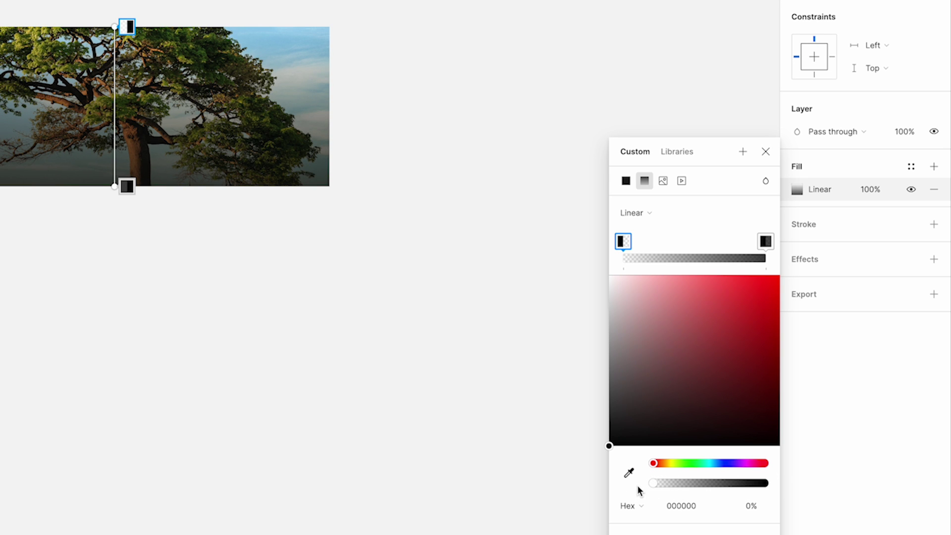
pyautogui.click(767, 153)
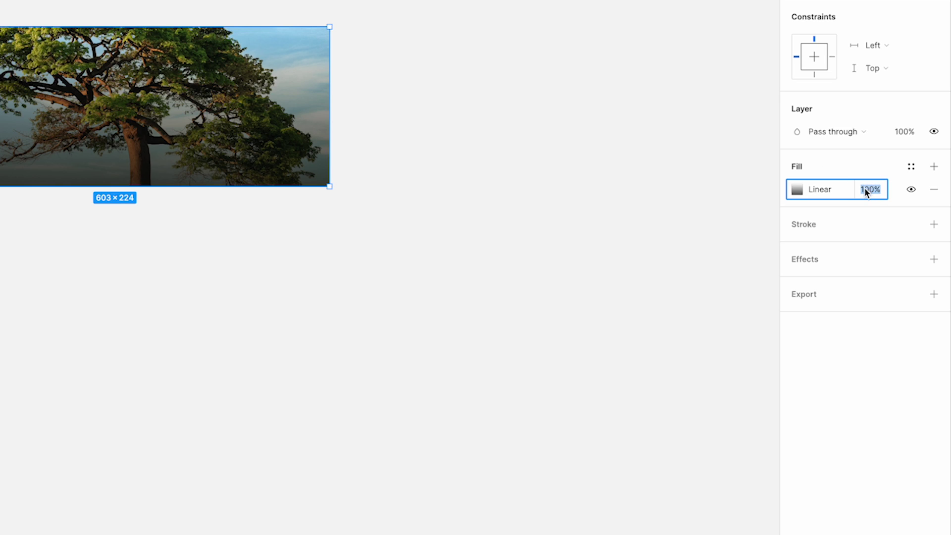
pyautogui.write('50')
pyautogui.press('Return')
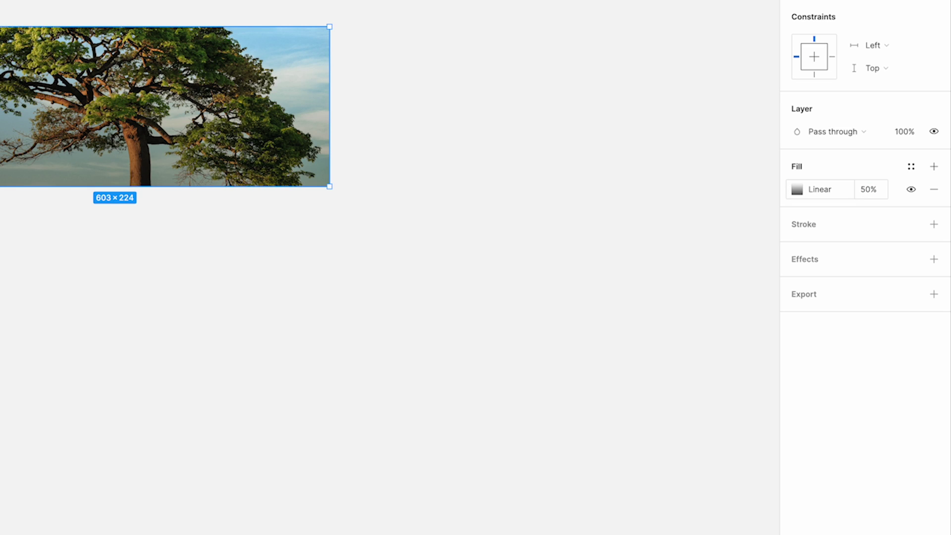
# Step: Add the white text "Hero title. 100 characters and 3 lines max." in Segoe UI Semibold 28 over the lower part of Wide Tile
pyautogui.click(396, 329)
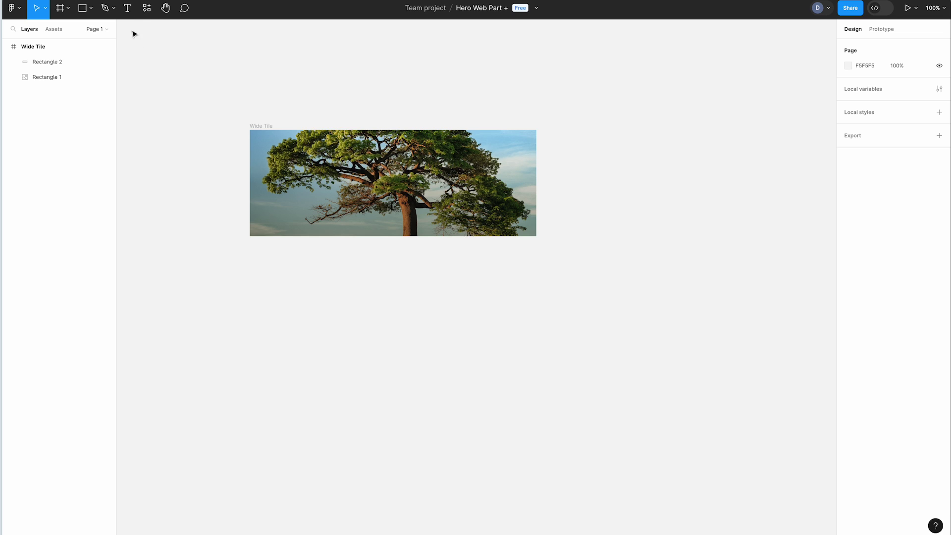
pyautogui.click(128, 8)
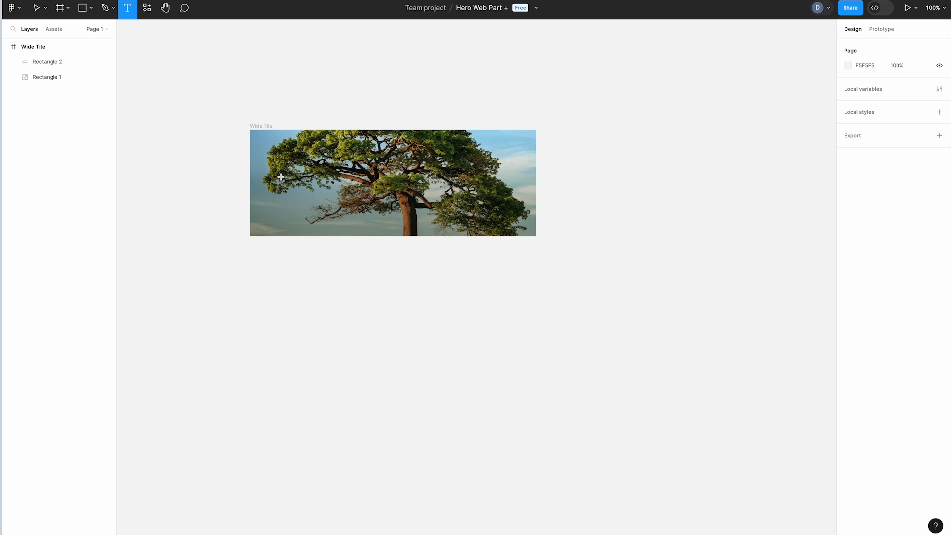
pyautogui.hotkey('ctrl', 'v')
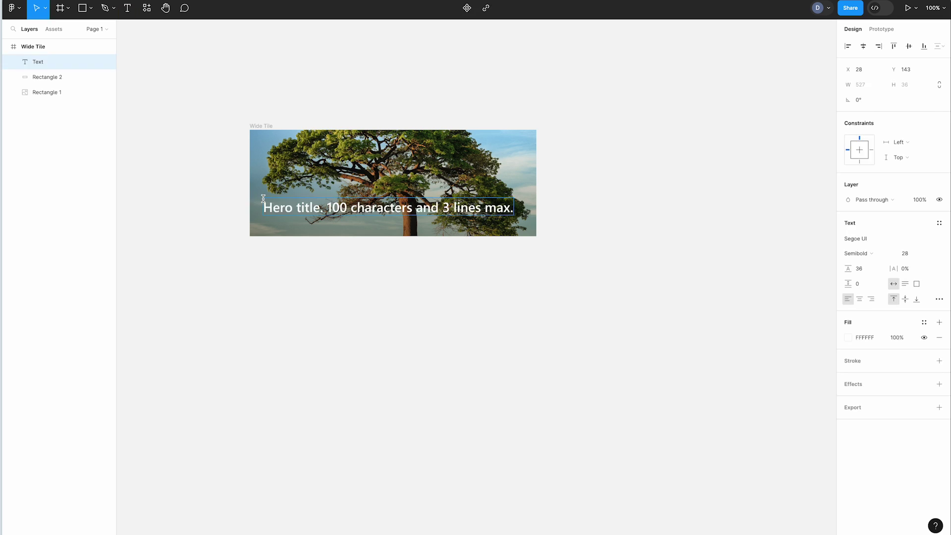
pyautogui.click(320, 275)
pyautogui.click(336, 207)
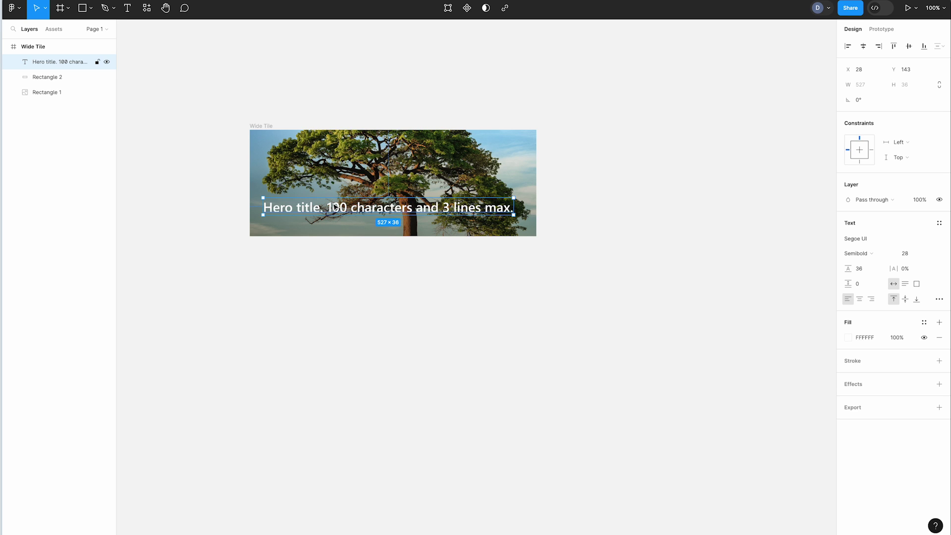
pyautogui.click(296, 258)
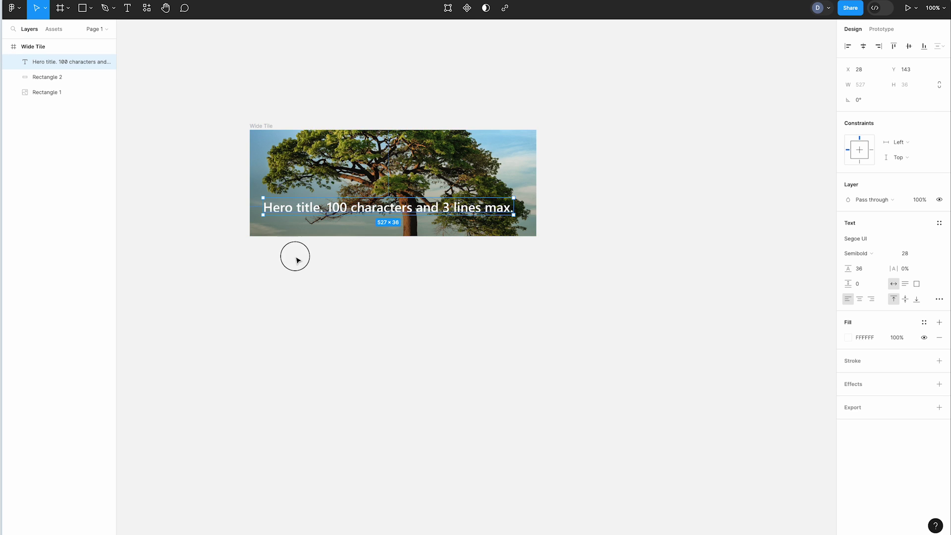
# Step: Review the hero title's font family and weight choices, keeping Segoe UI Semibold
pyautogui.click(313, 210)
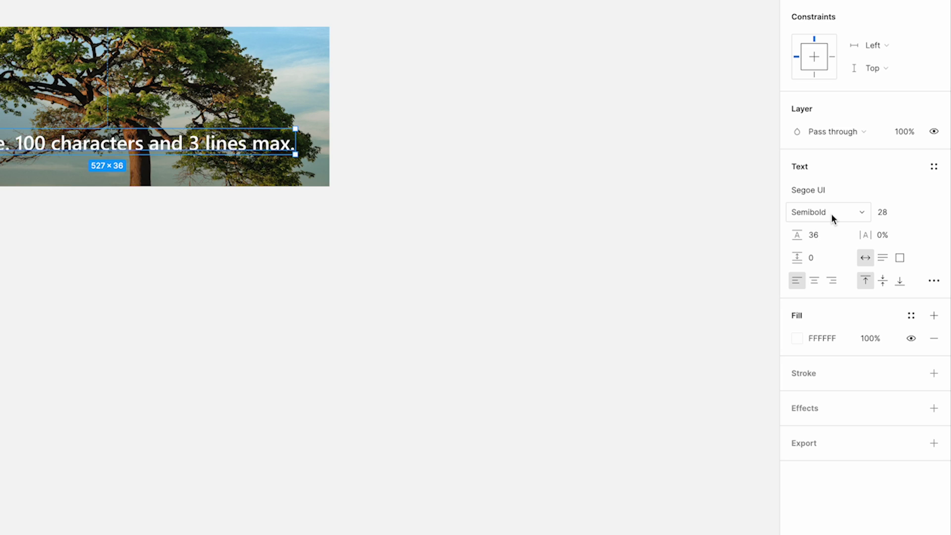
pyautogui.click(830, 191)
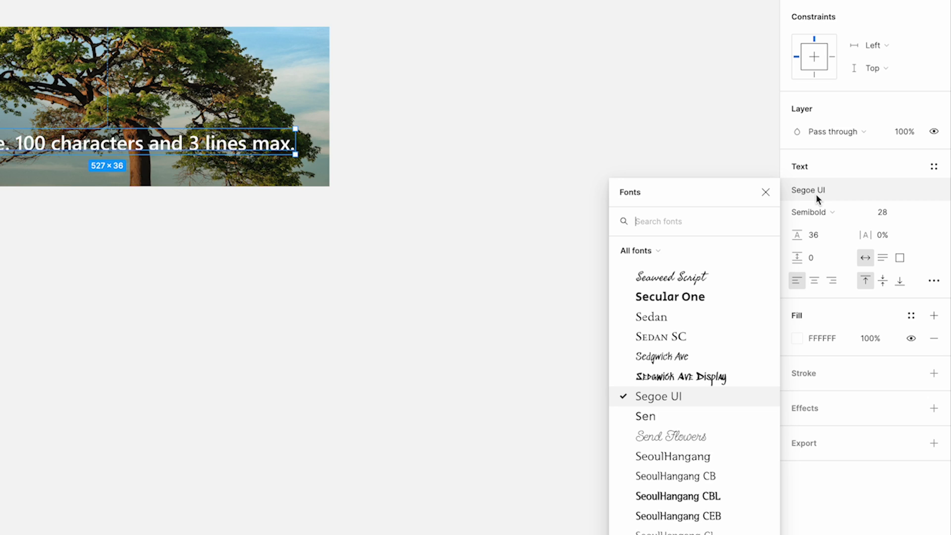
pyautogui.click(765, 193)
pyautogui.click(819, 210)
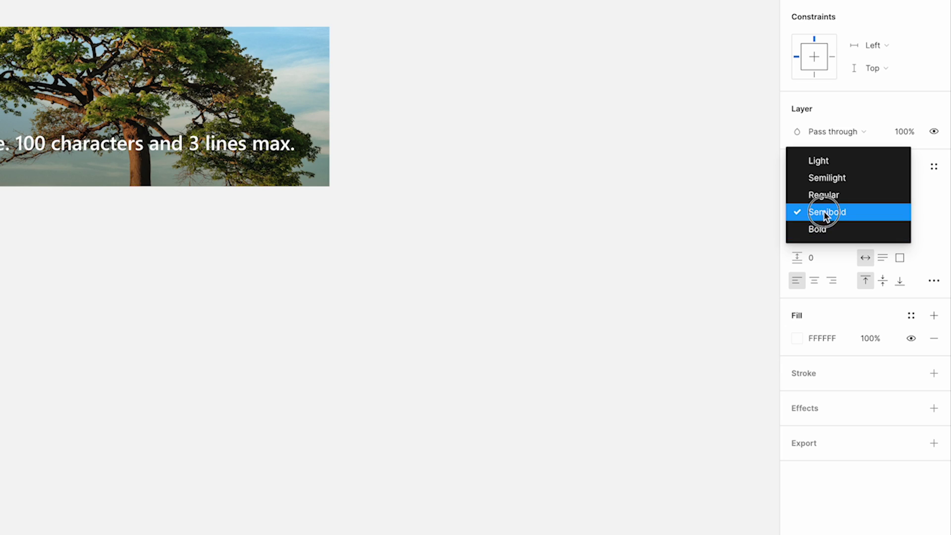
pyautogui.click(825, 213)
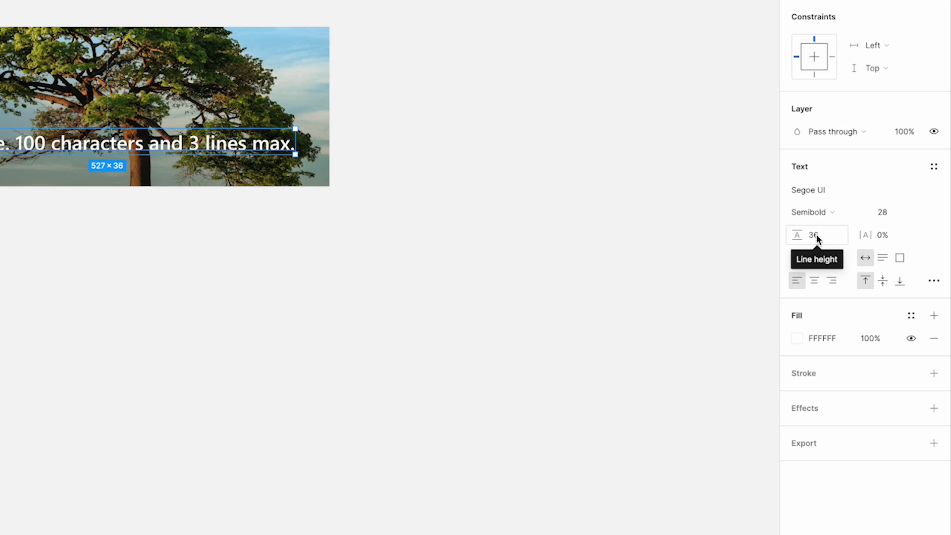
# Step: Add a new line reading "second line" below the existing hero title text
pyautogui.click(240, 144)
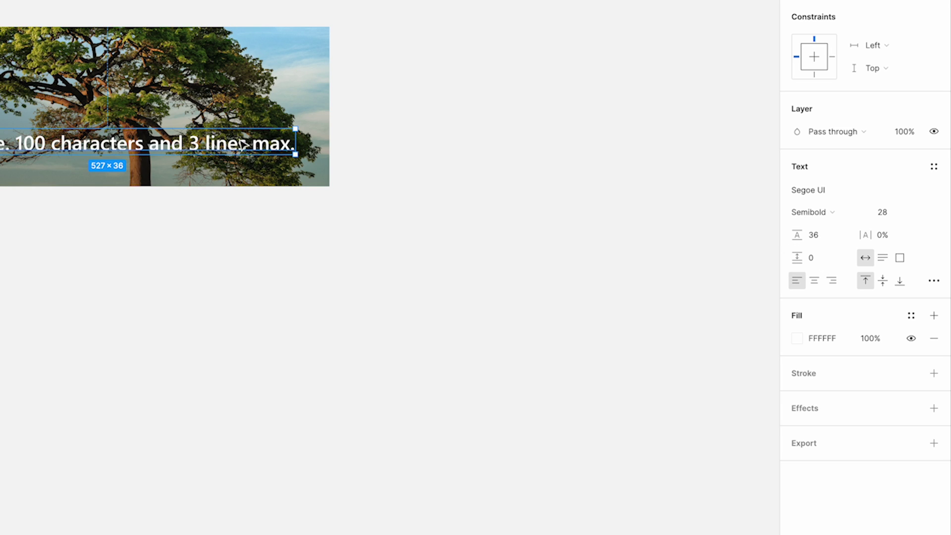
pyautogui.doubleClick(240, 144)
pyautogui.click(289, 144)
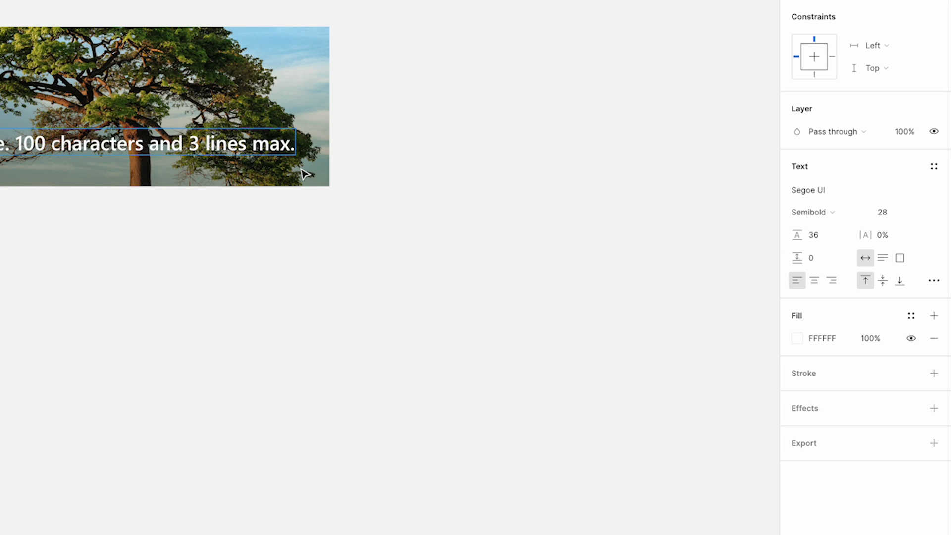
pyautogui.press('Return')
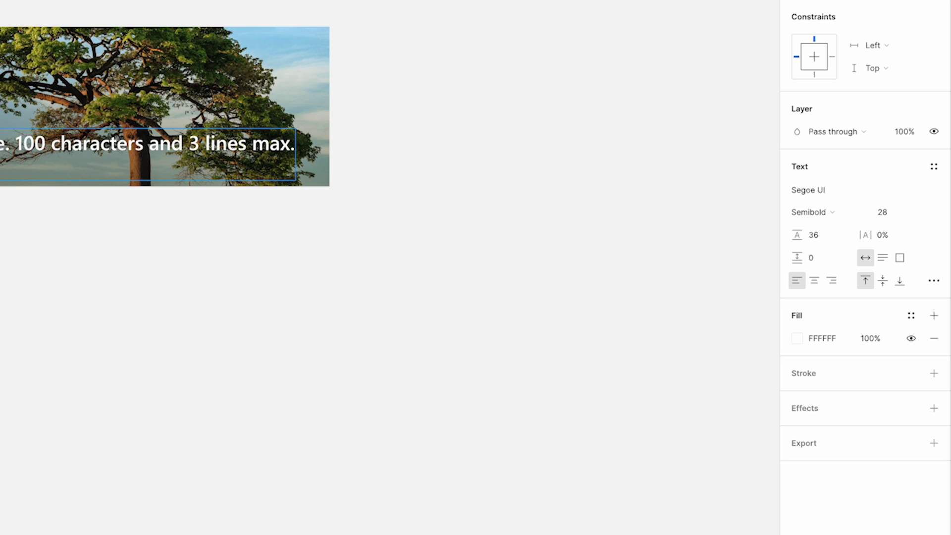
pyautogui.write('second line')
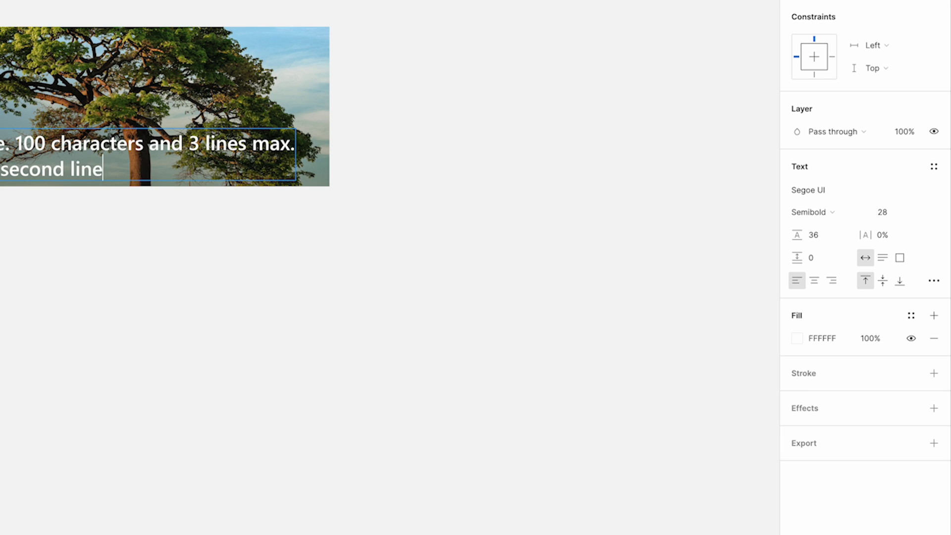
# Step: Try tighter line heights on the two-line hero title, including 31, and bring the value back to 36
pyautogui.moveTo(111, 175); pyautogui.dragTo(3, 144)
pyautogui.click(834, 239)
pyautogui.press('Down')
pyautogui.press('Down')
pyautogui.press('Down')
pyautogui.press('Down')
pyautogui.press('Down')
pyautogui.press('Down')
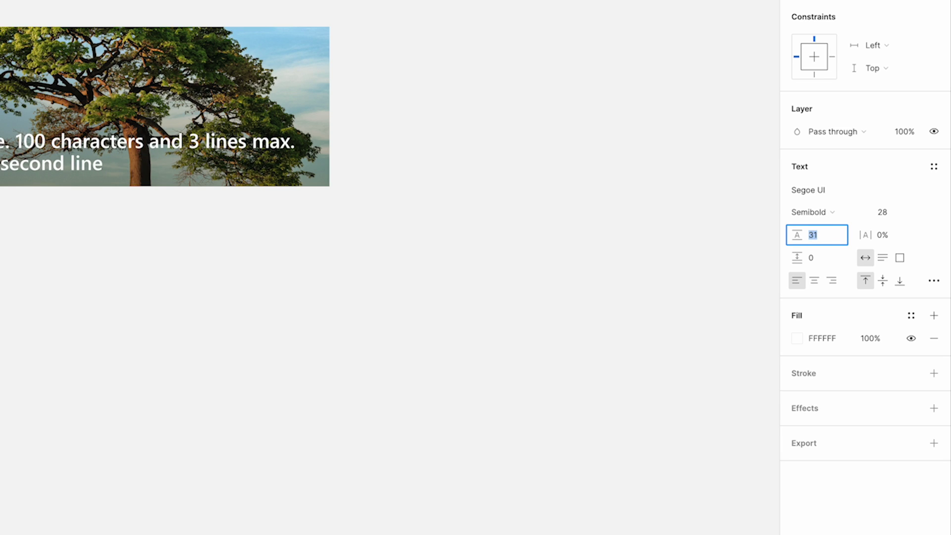
pyautogui.press('Up')
pyautogui.press('Up')
pyautogui.press('Up')
pyautogui.press('Up')
pyautogui.press('Up')
pyautogui.press('Up')
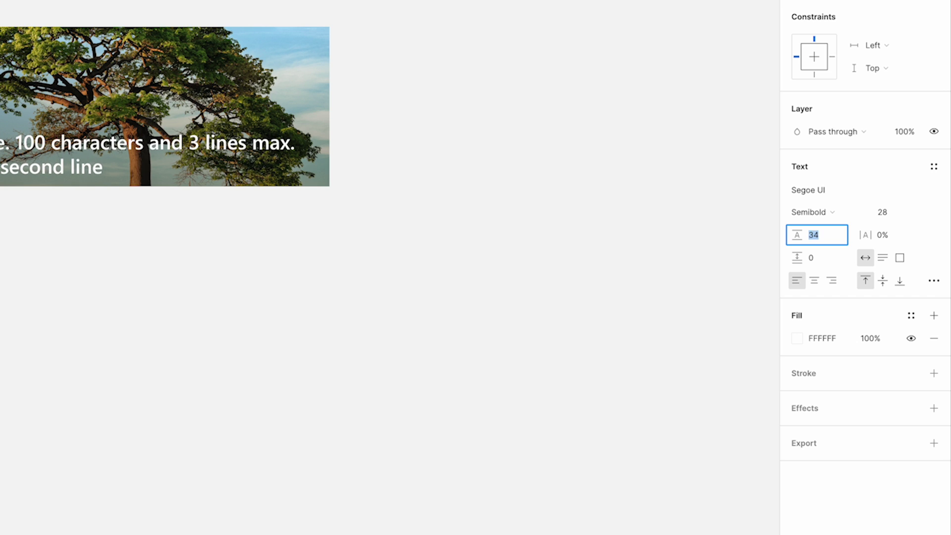
# Step: Remove the "second line" text from the hero title and finish editing it
pyautogui.doubleClick(112, 166)
pyautogui.moveTo(105, 167); pyautogui.dragTo(294, 148)
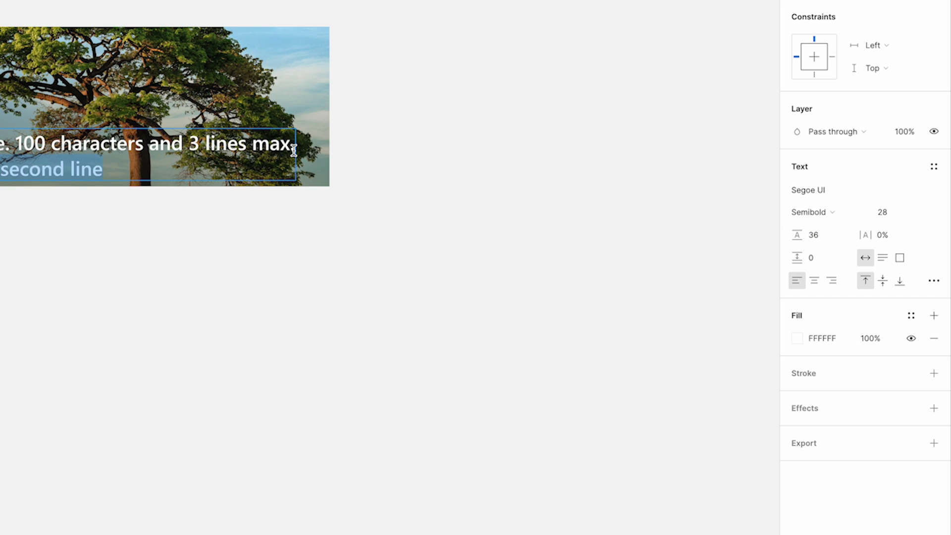
pyautogui.press('BackSpace')
pyautogui.press('Escape')
pyautogui.press('Escape')
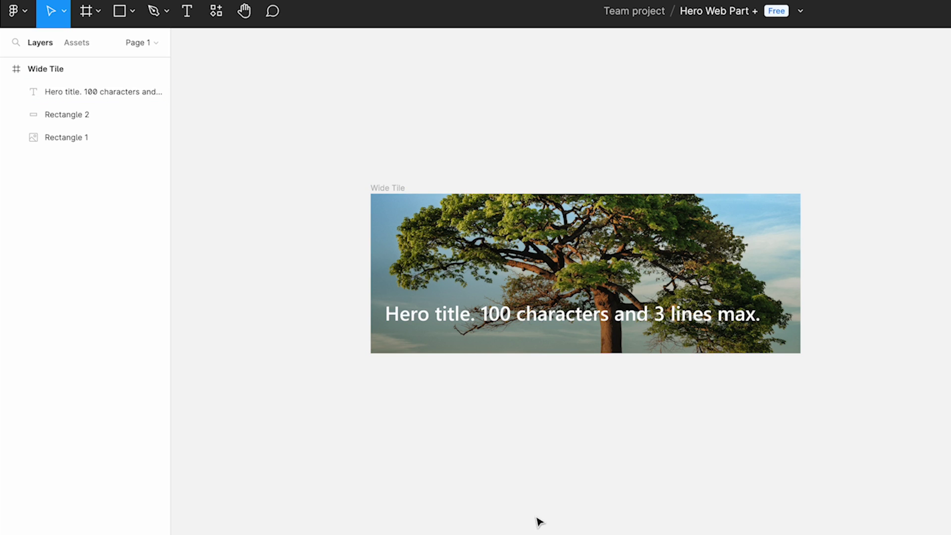
# Step: Convert the Wide Tile frame into a component
pyautogui.click(391, 189)
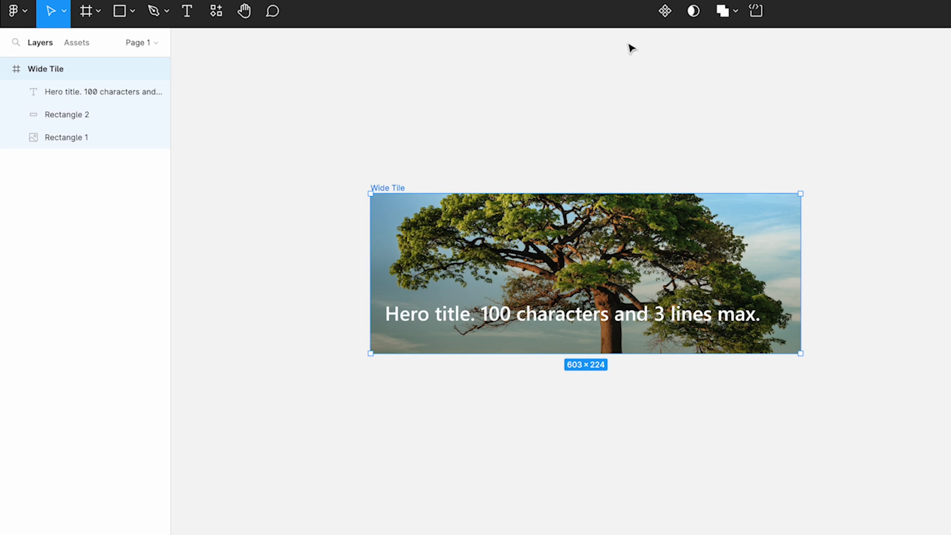
pyautogui.click(665, 14)
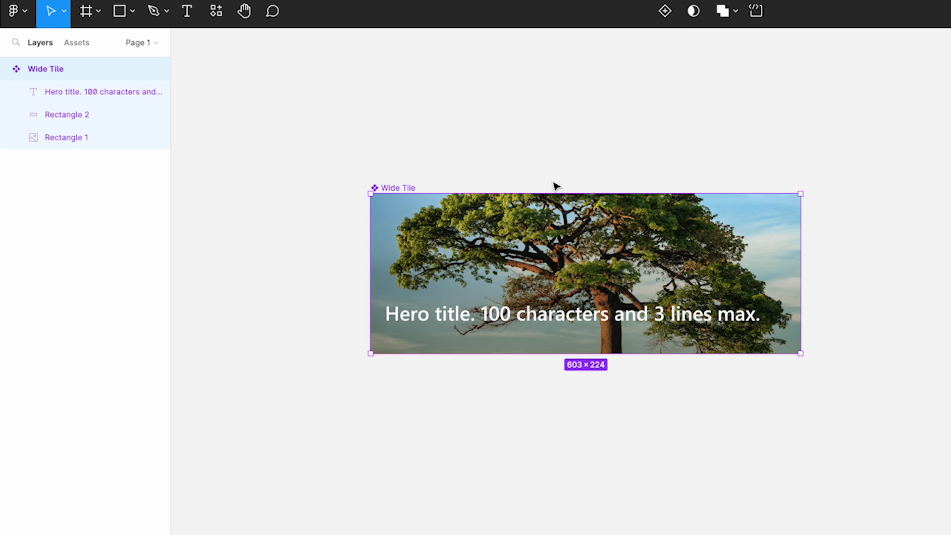
# Step: Place two instances of the local Wide Tile component on the canvas, stacked below the main component
pyautogui.click(79, 44)
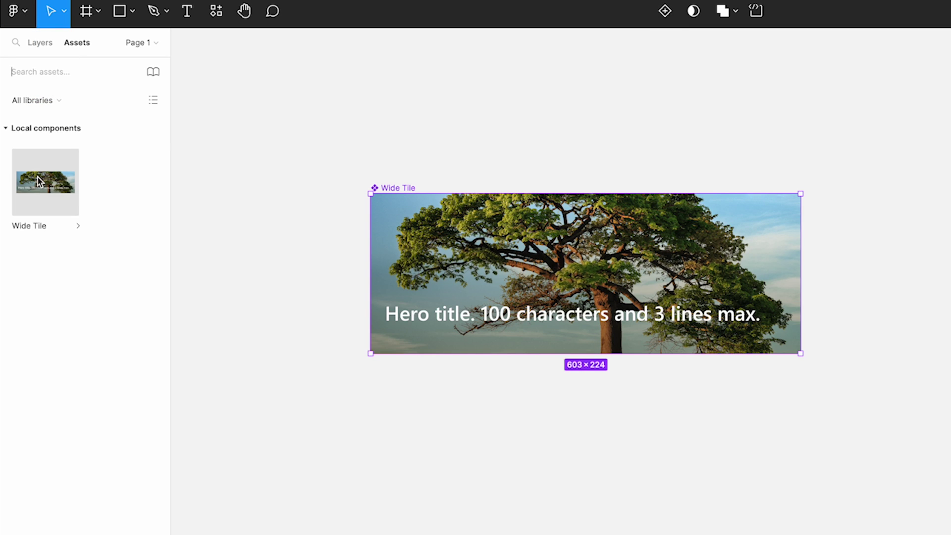
pyautogui.moveTo(35, 180); pyautogui.dragTo(415, 534)
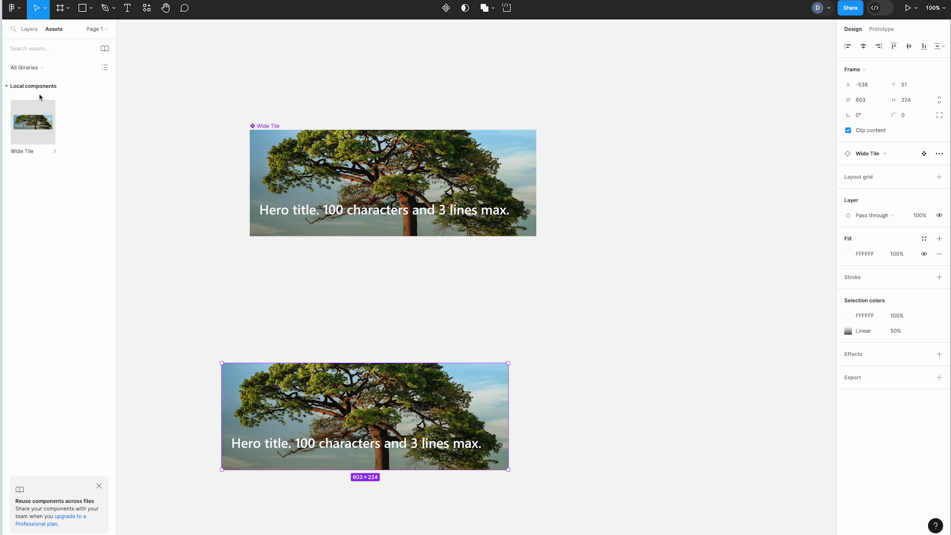
pyautogui.moveTo(31, 131); pyautogui.dragTo(323, 304)
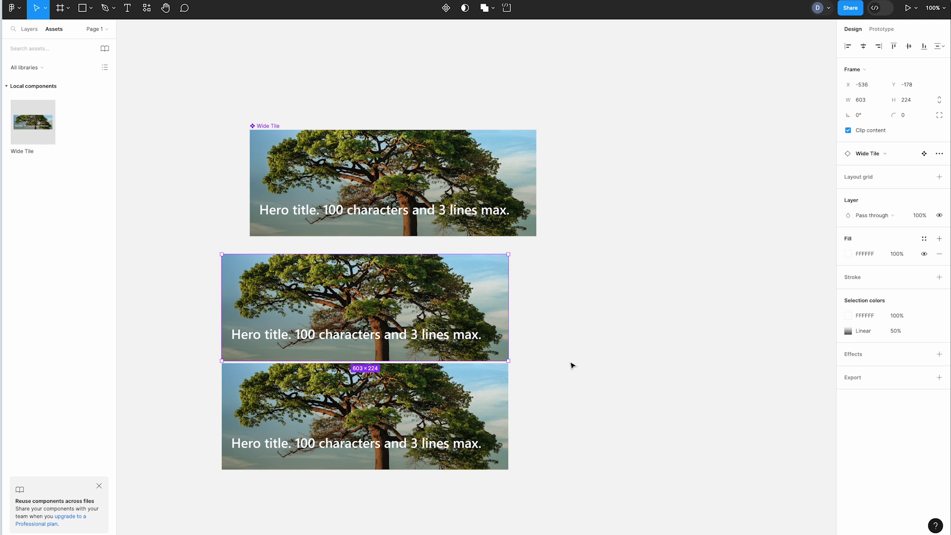
pyautogui.click(773, 376)
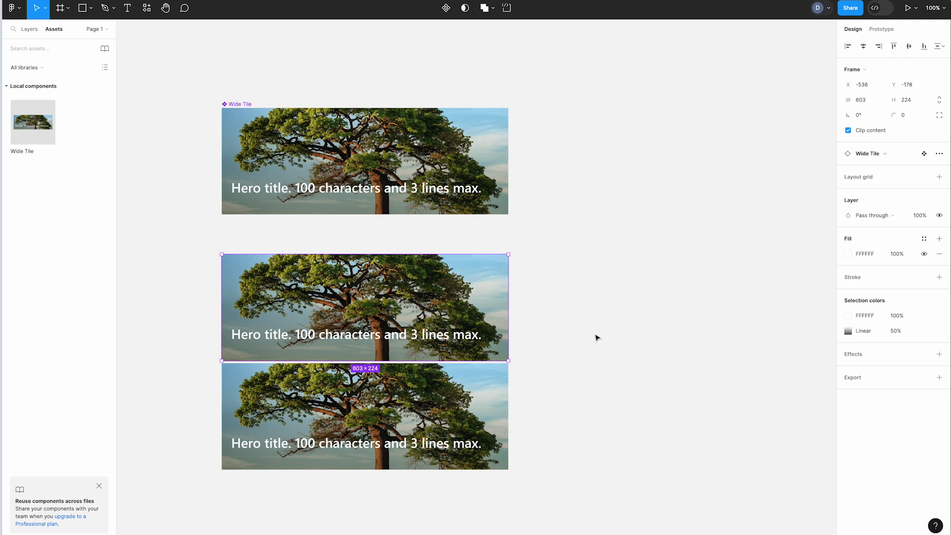
pyautogui.click(597, 336)
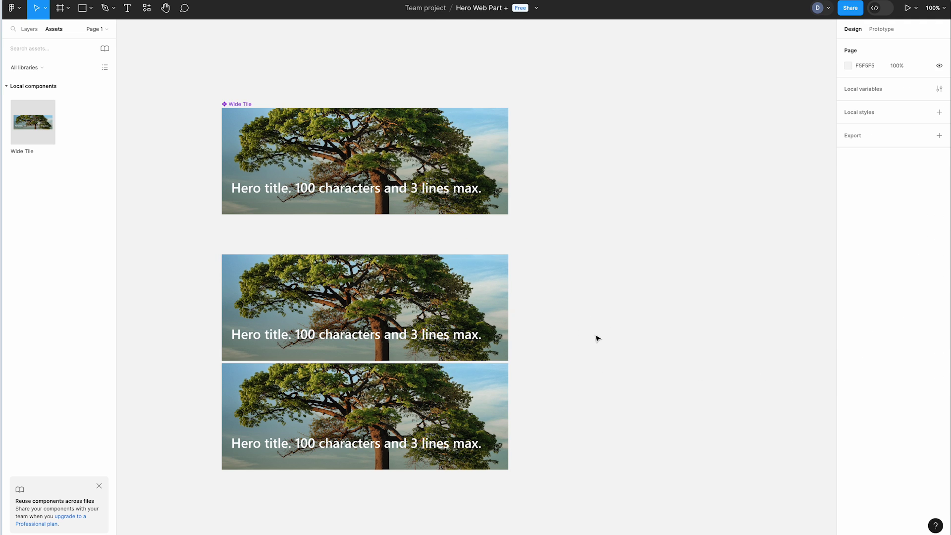
# Step: Delete both Wide Tile instances, keeping only the main component
pyautogui.click(448, 300)
pyautogui.press('Delete')
pyautogui.click(418, 387)
pyautogui.press('Delete')
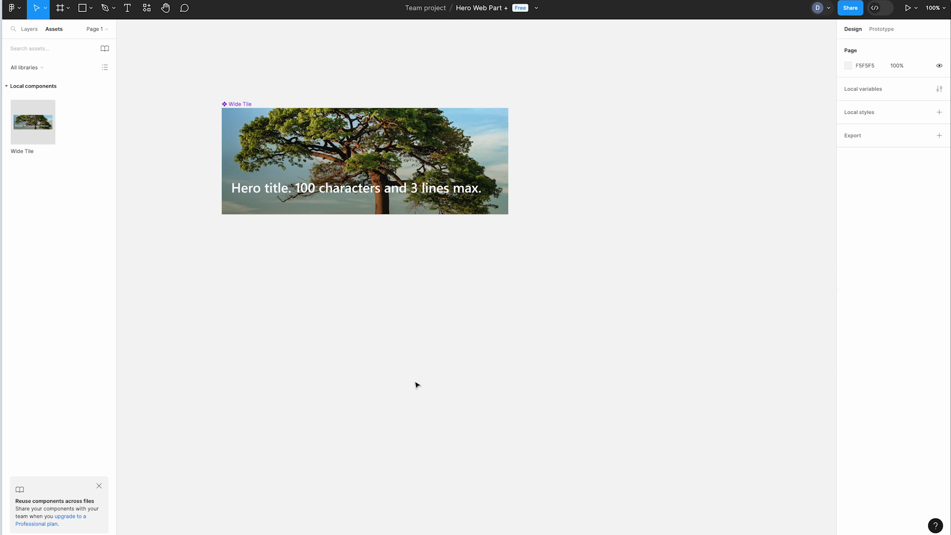
# Step: Add a second variant to the Wide Tile component
pyautogui.click(245, 103)
pyautogui.click(238, 105)
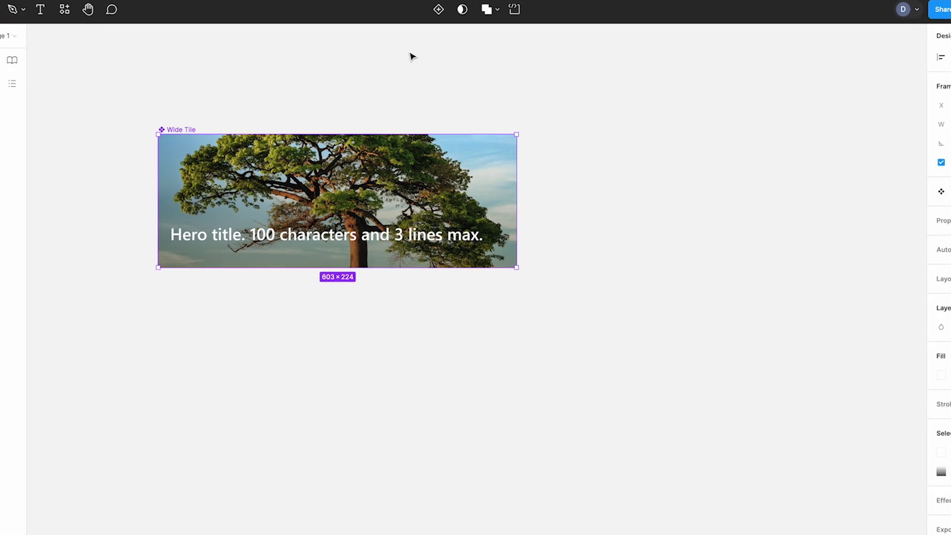
pyautogui.click(432, 12)
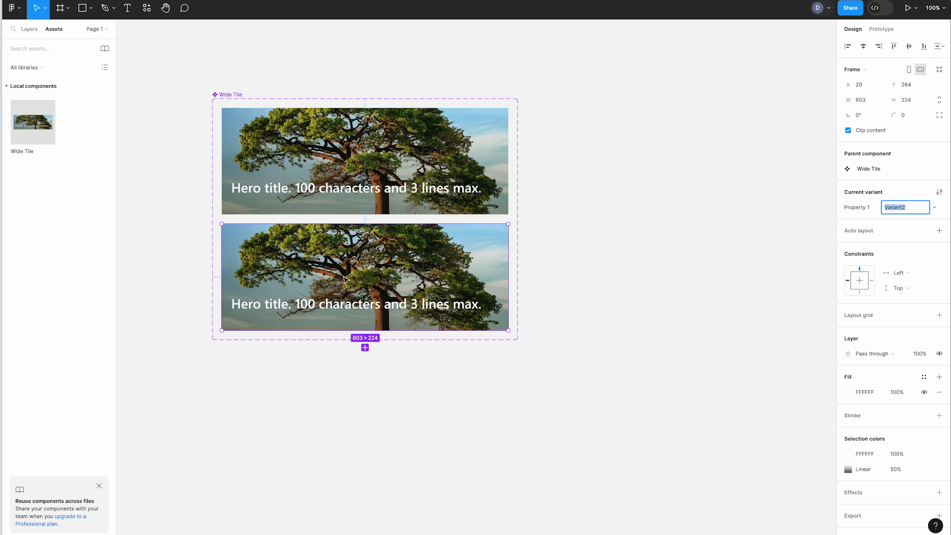
pyautogui.click(656, 221)
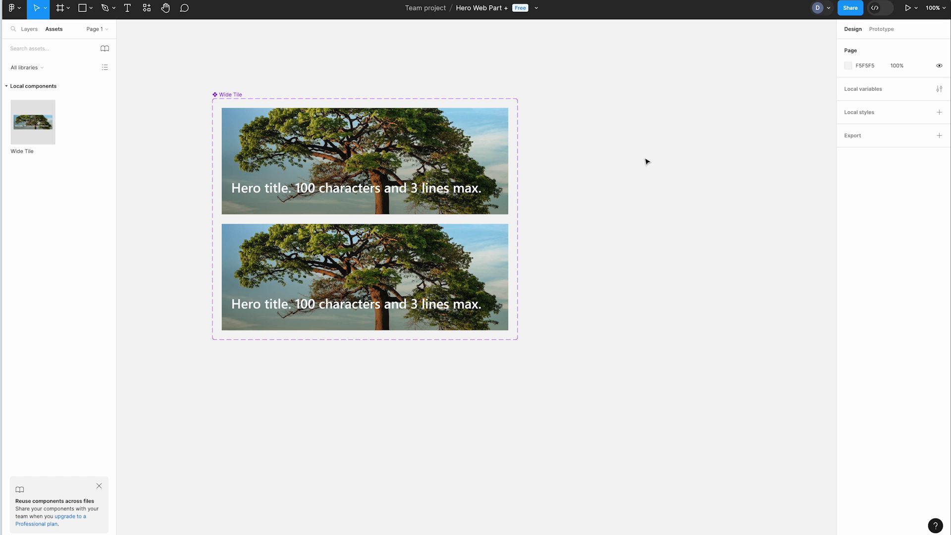
# Step: Rename the Wide Tile component set's variant property as State
pyautogui.click(237, 95)
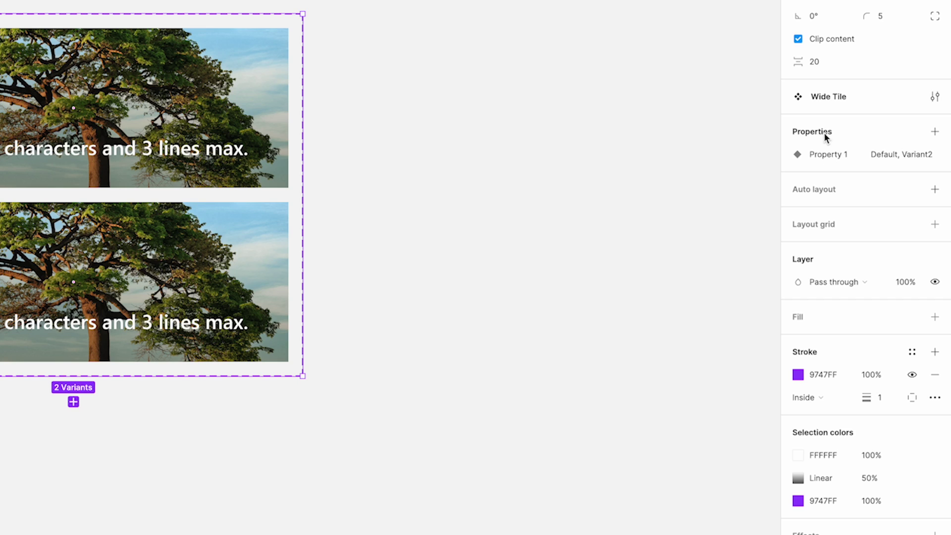
pyautogui.moveTo(819, 150)
pyautogui.doubleClick(835, 155)
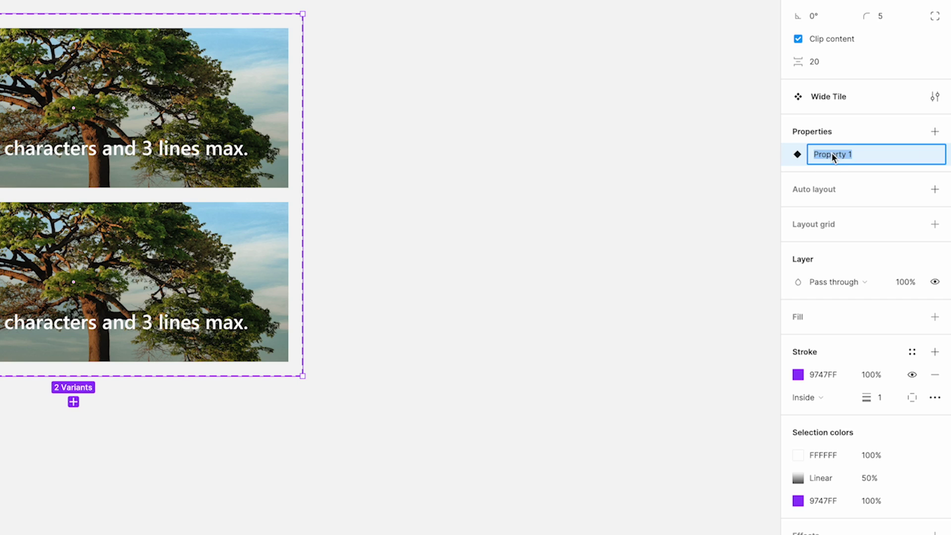
pyautogui.write('State')
pyautogui.press('Return')
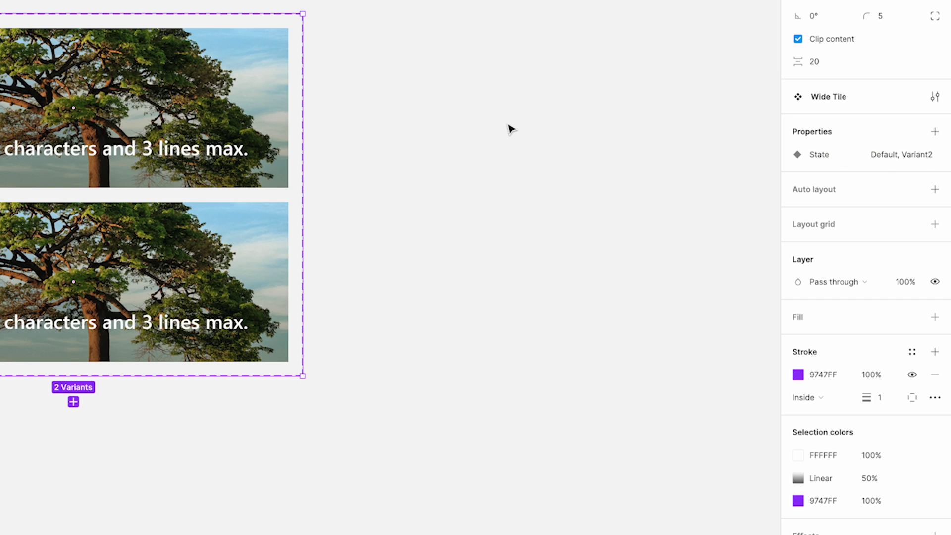
# Step: Set the State value of the lower Wide Tile variant to Hover
pyautogui.click(246, 87)
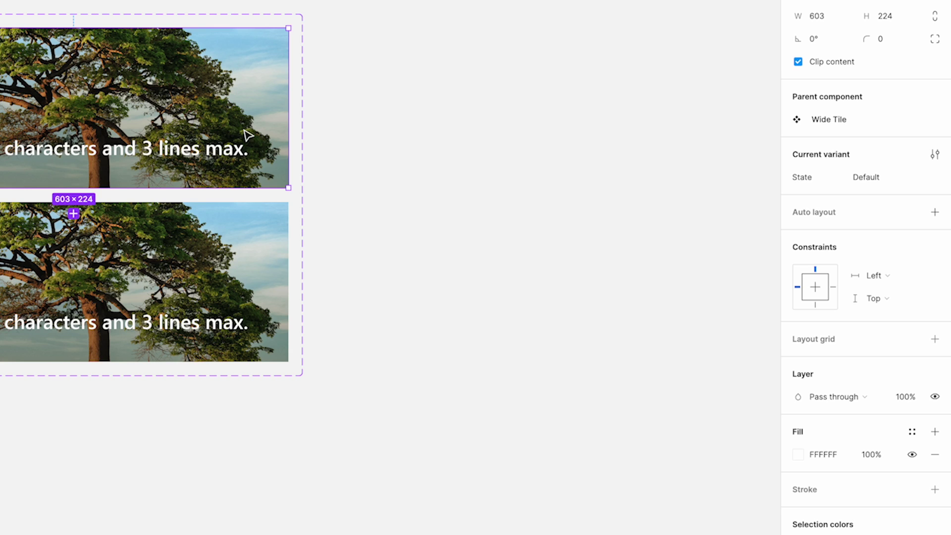
pyautogui.click(229, 223)
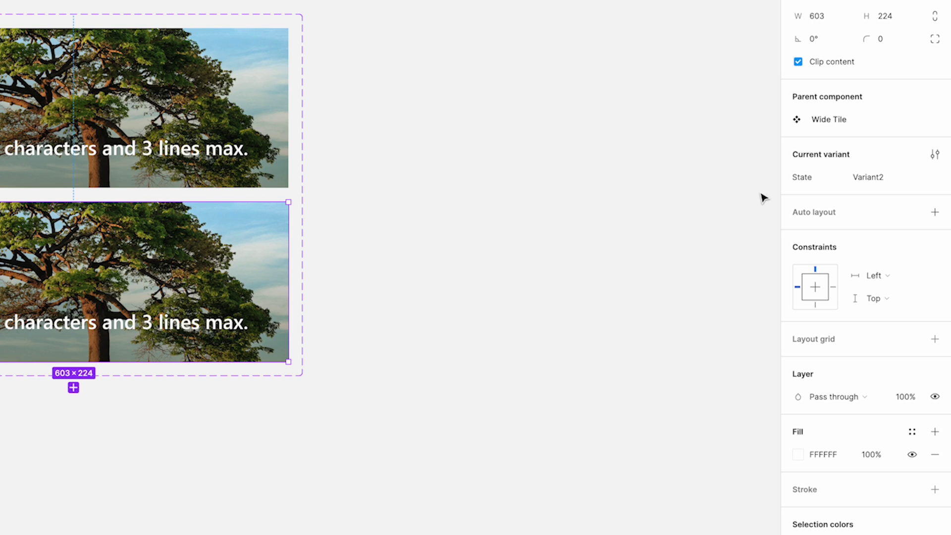
pyautogui.click(865, 179)
pyautogui.write('Hover')
pyautogui.press('Return')
pyautogui.click(379, 253)
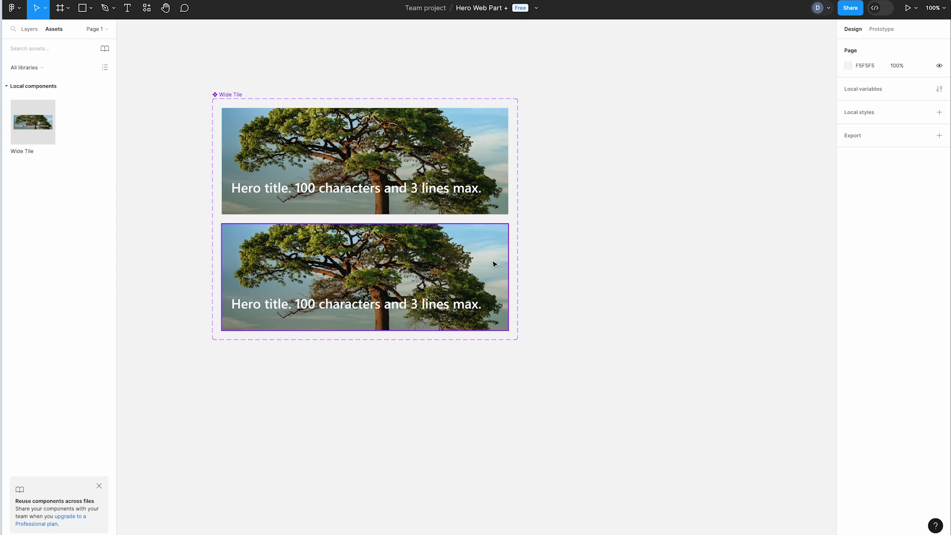
# Step: Enlarge the Hover variant's tree image, Rectangle 1, from its centre with the Scale tool
pyautogui.click(411, 257)
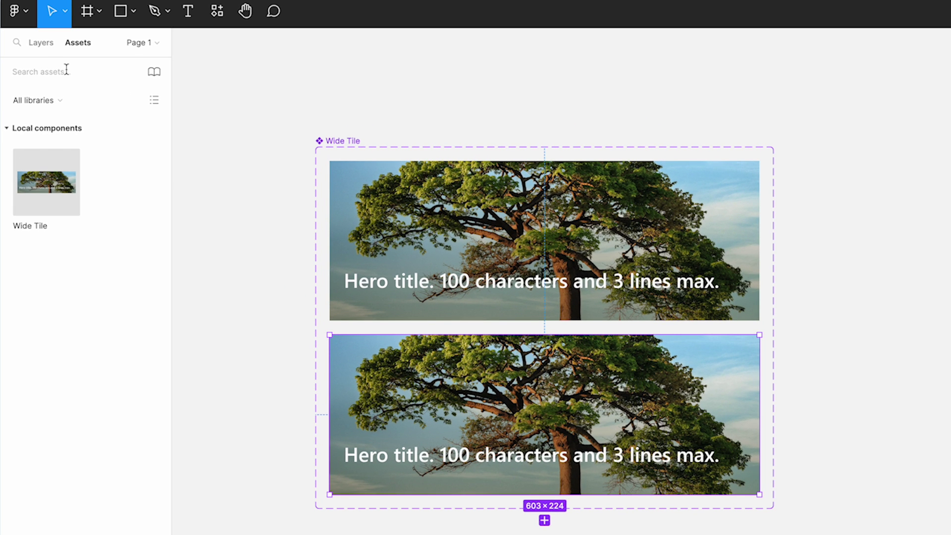
pyautogui.click(41, 44)
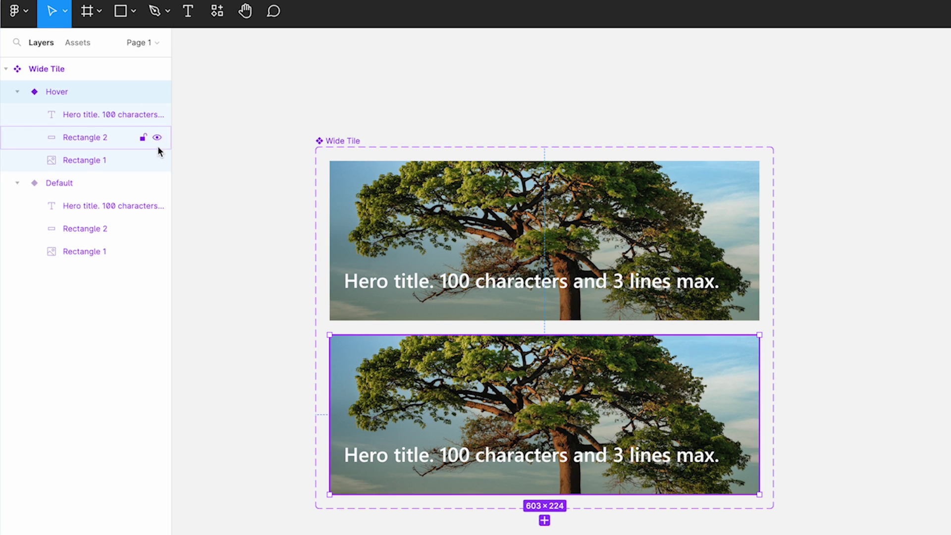
pyautogui.click(77, 160)
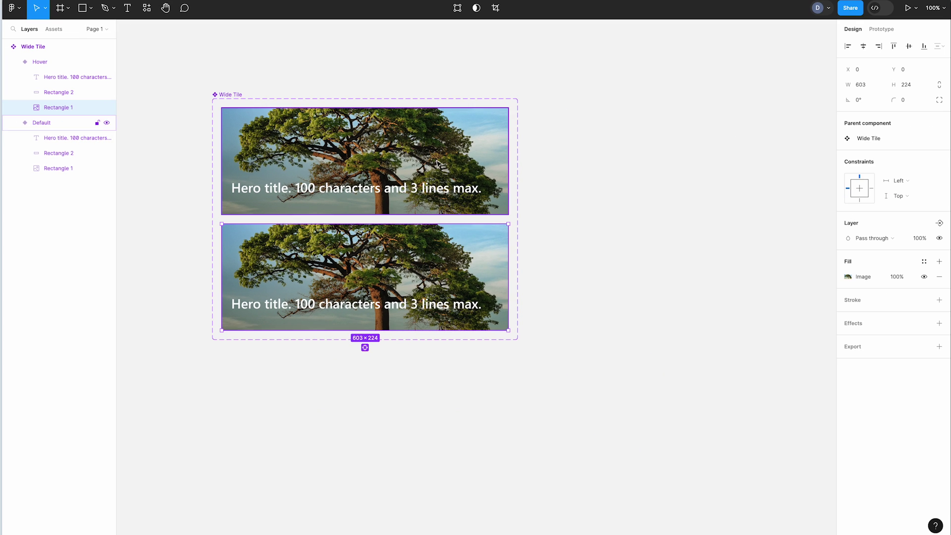
pyautogui.press('k')
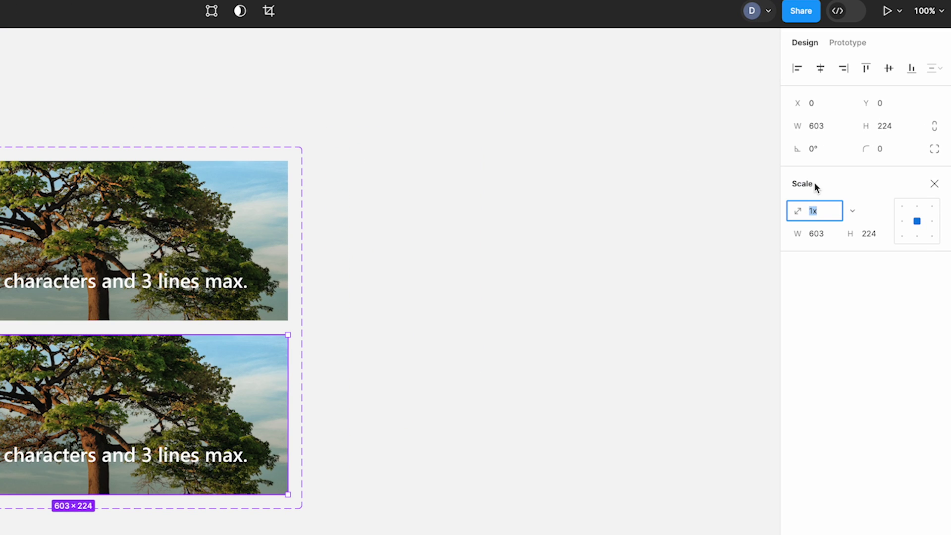
pyautogui.click(814, 213)
pyautogui.press('Return')
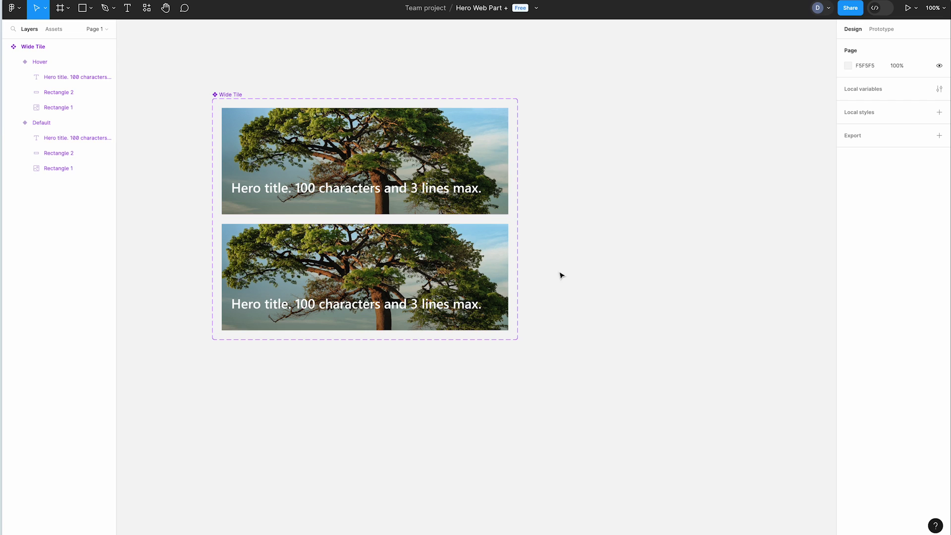
pyautogui.click(682, 292)
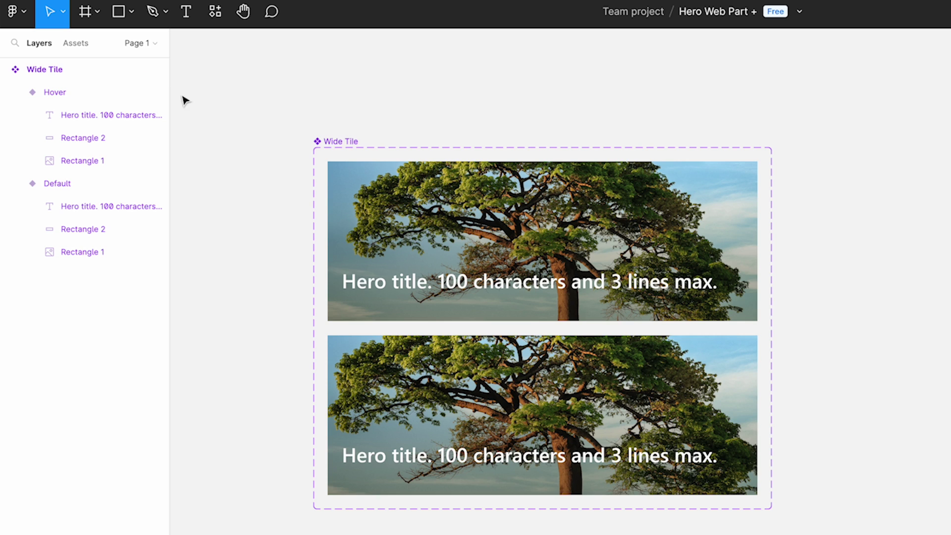
# Step: Draw a frame about 289 × 242 below the Wide Tile component set and name it Small Tile
pyautogui.click(84, 12)
pyautogui.scroll(-5, 475, 514)
pyautogui.moveTo(336, 374); pyautogui.dragTo(542, 534)
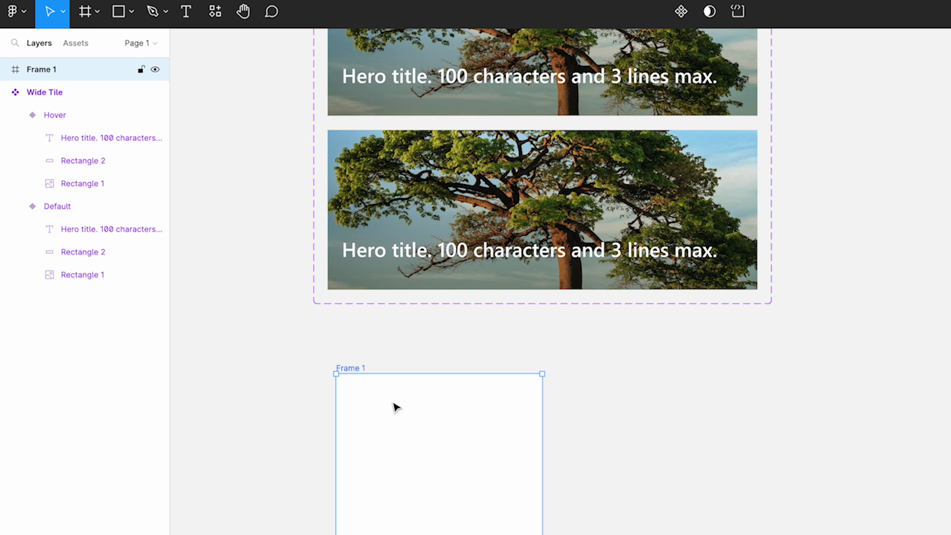
pyautogui.doubleClick(352, 367)
pyautogui.write('Small Tile')
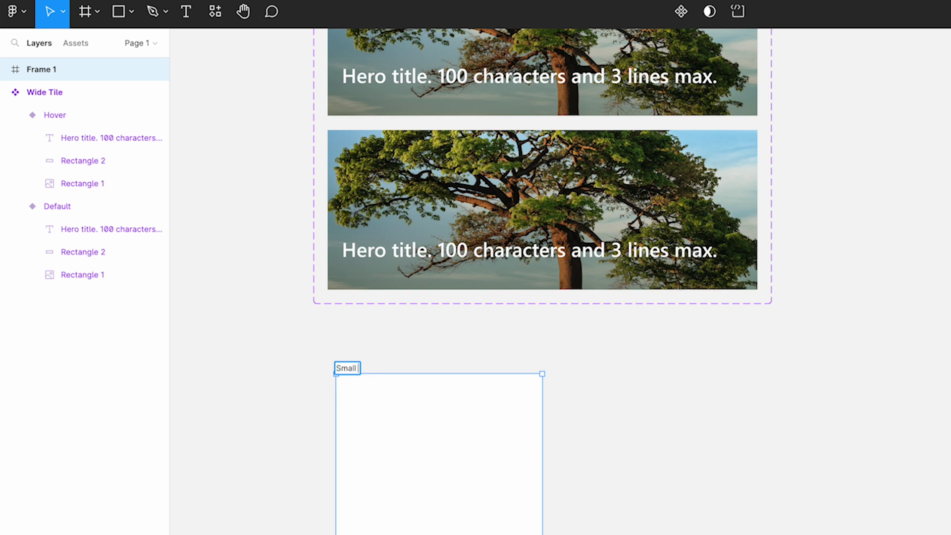
pyautogui.press('Return')
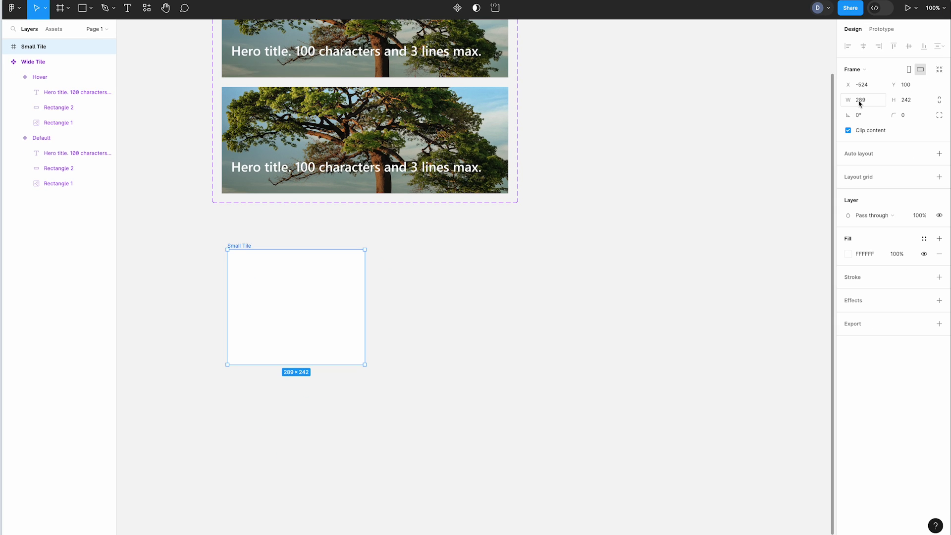
# Step: Set the Small Tile frame's size to 300.5 wide by 224 high
pyautogui.click(859, 101)
pyautogui.write('300.5')
pyautogui.press('Tab')
pyautogui.write('2')
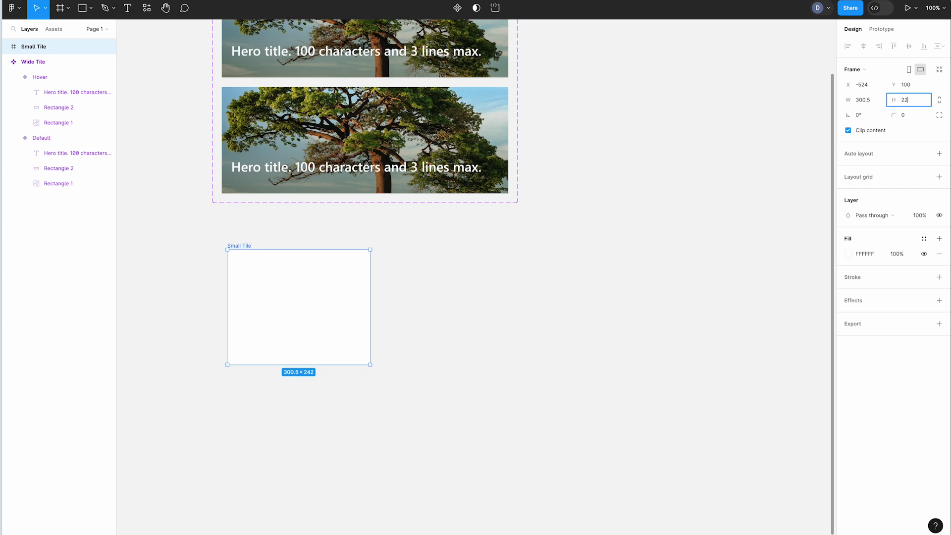
pyautogui.press('Return')
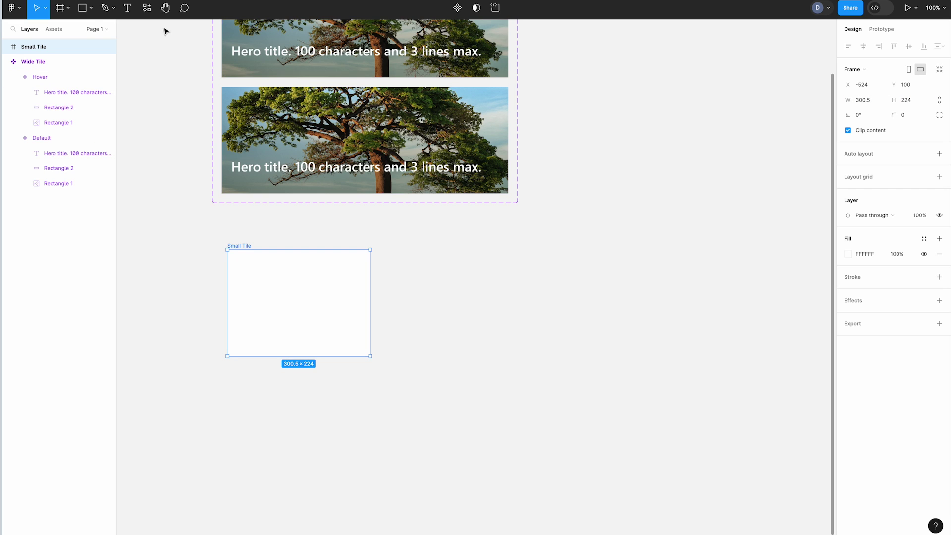
# Step: Draw a rectangle inside the Small Tile frame and stretch it to 300 × 224 to cover the frame
pyautogui.click(83, 8)
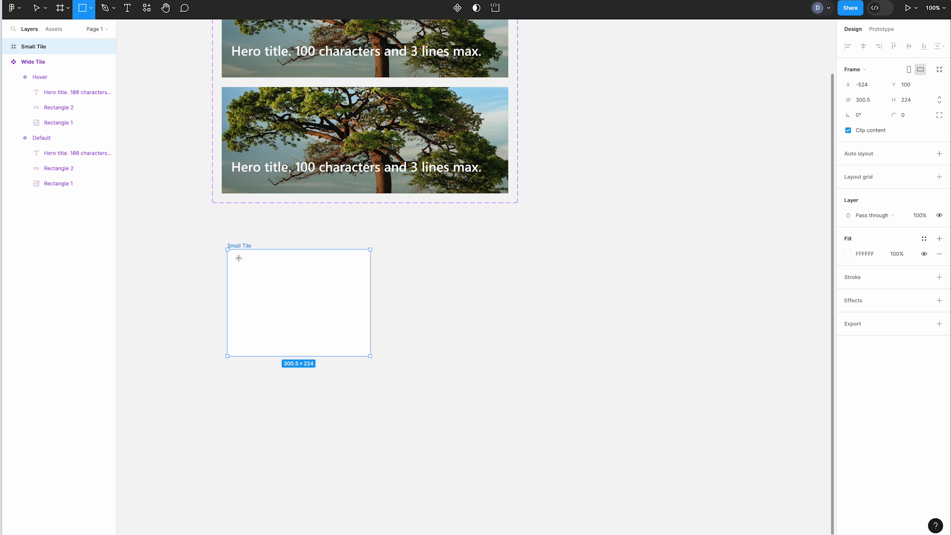
pyautogui.moveTo(237, 256)
pyautogui.mouseDown()
pyautogui.moveTo(259, 287)
pyautogui.moveTo(343, 337)
pyautogui.mouseUp()
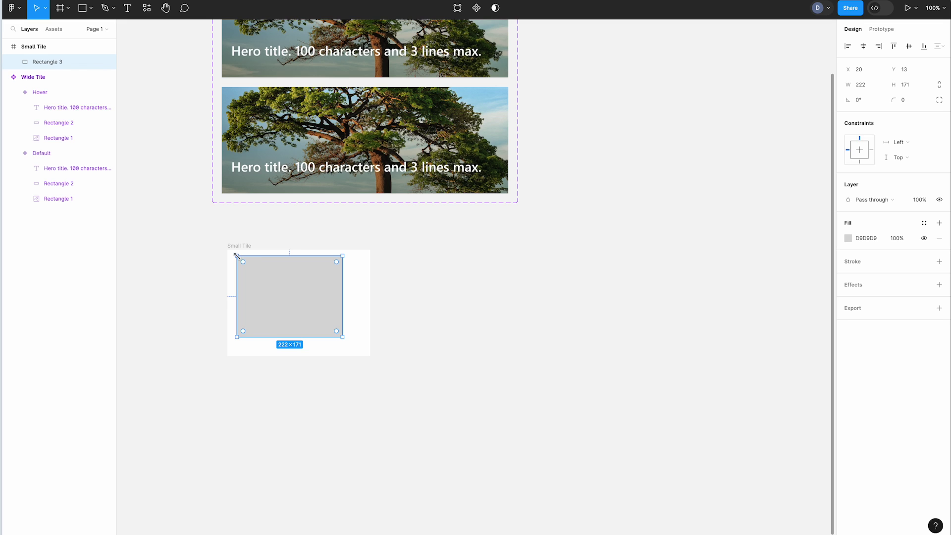
pyautogui.moveTo(236, 255)
pyautogui.mouseDown()
pyautogui.moveTo(228, 251)
pyautogui.moveTo(236, 259)
pyautogui.moveTo(227, 263)
pyautogui.moveTo(244, 252)
pyautogui.moveTo(228, 250)
pyautogui.mouseUp()
pyautogui.moveTo(342, 338); pyautogui.dragTo(370, 356)
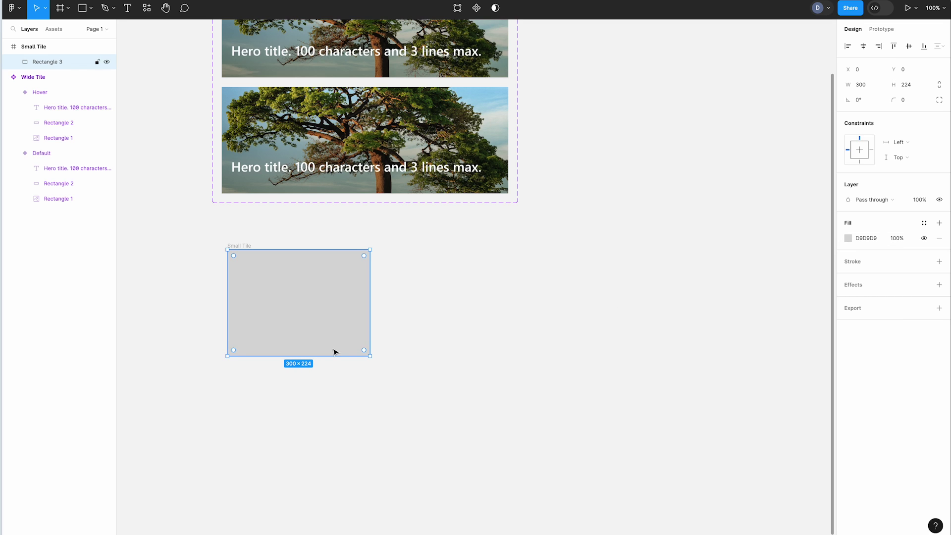
# Step: Replace the Small Tile rectangle's solid fill with the sunset landscape image from the Hero images folder
pyautogui.click(849, 239)
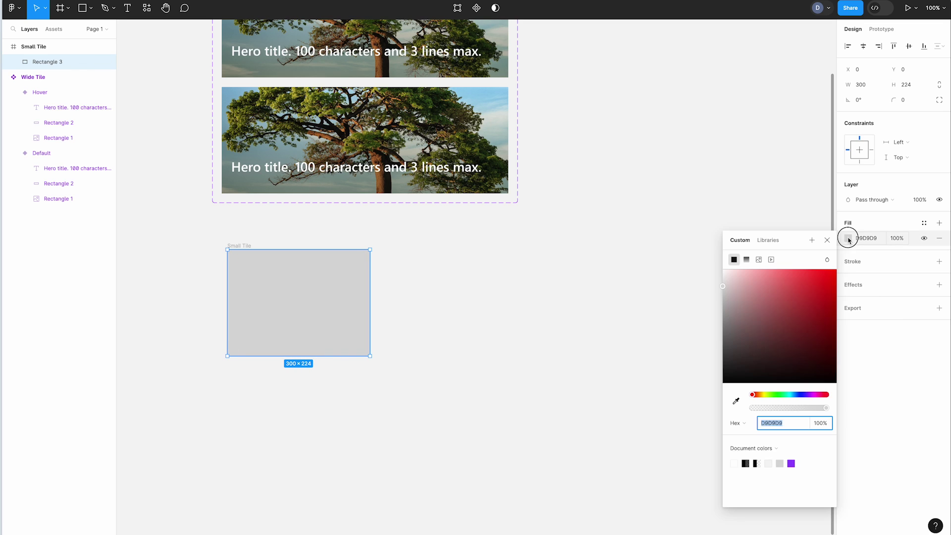
pyautogui.click(759, 259)
pyautogui.click(779, 328)
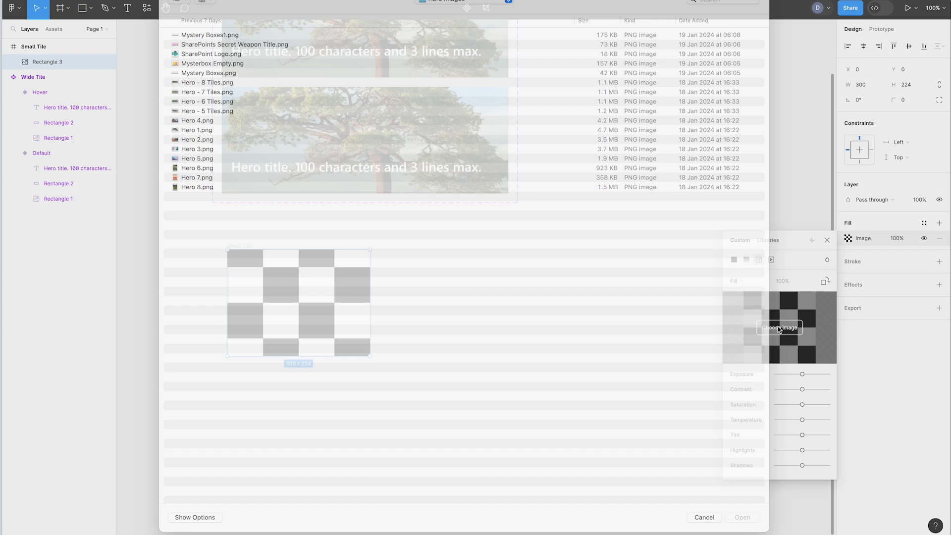
pyautogui.click(743, 526)
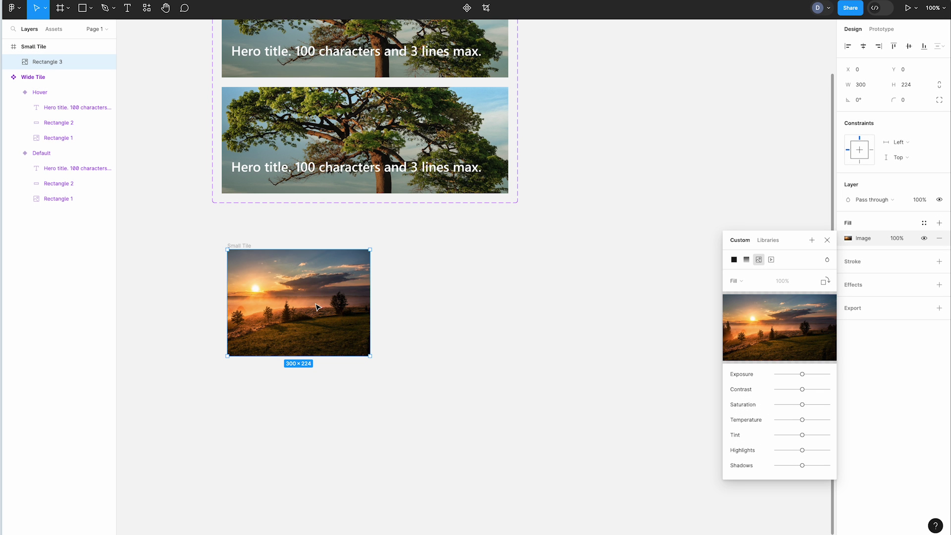
pyautogui.click(827, 240)
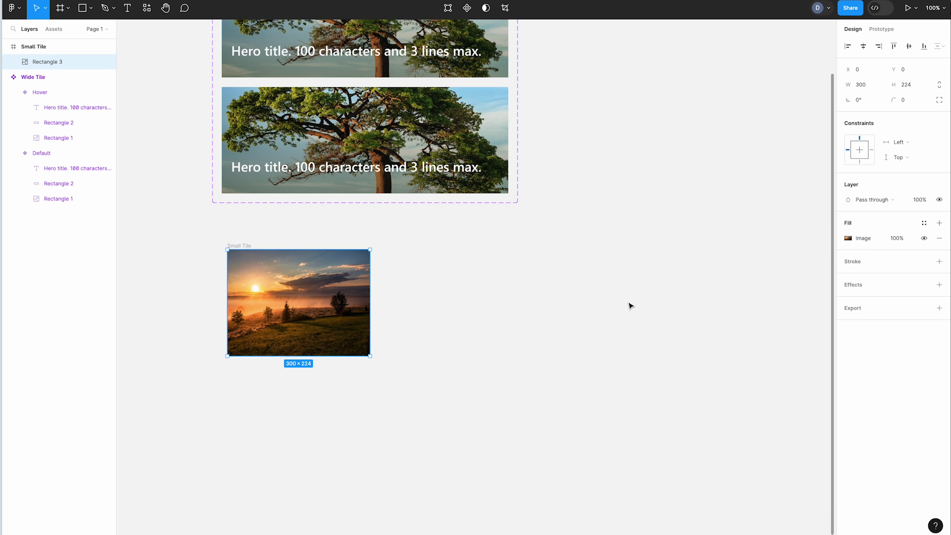
pyautogui.click(590, 280)
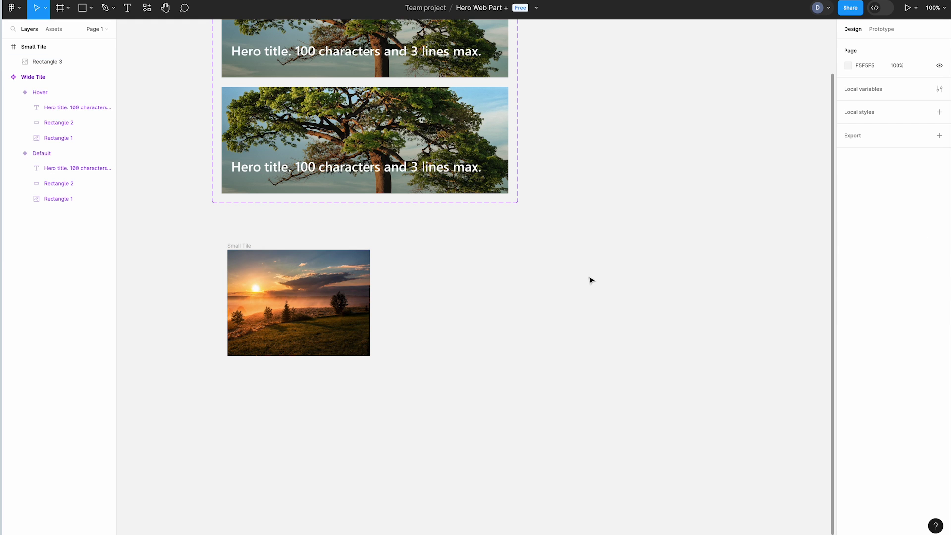
# Step: Copy the Hover variant's overlay, Rectangle 2, into the Small Tile frame and narrow it to 300 wide
pyautogui.scroll(3, 558, 325)
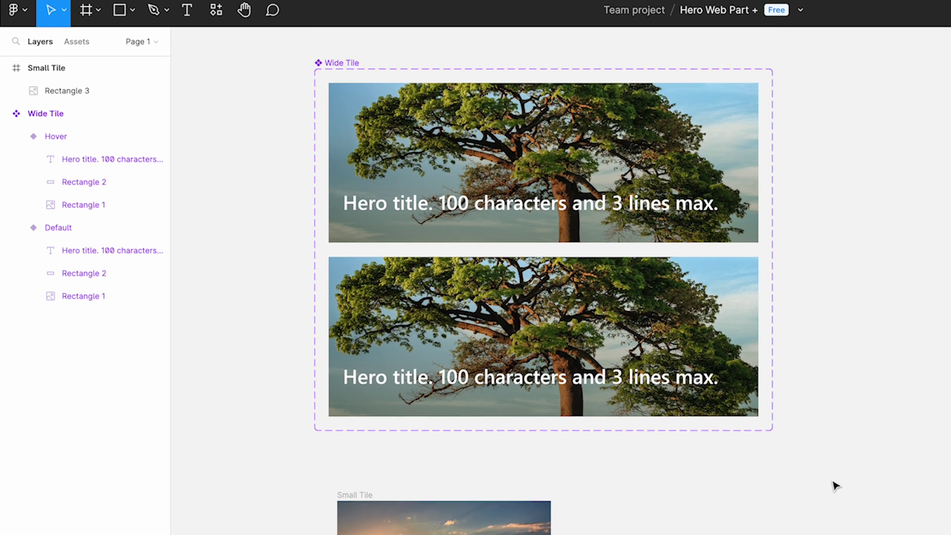
pyautogui.scroll(-1, 837, 486)
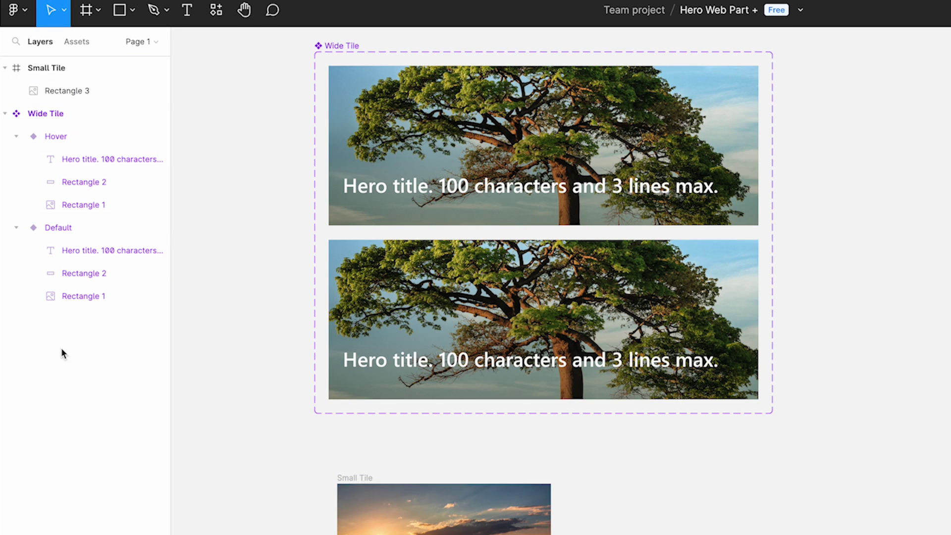
pyautogui.click(90, 183)
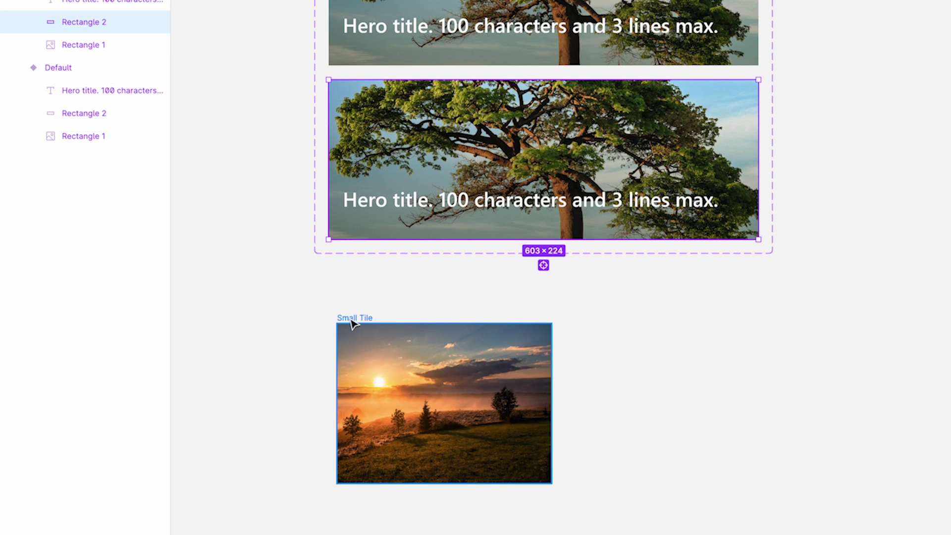
pyautogui.click(353, 322)
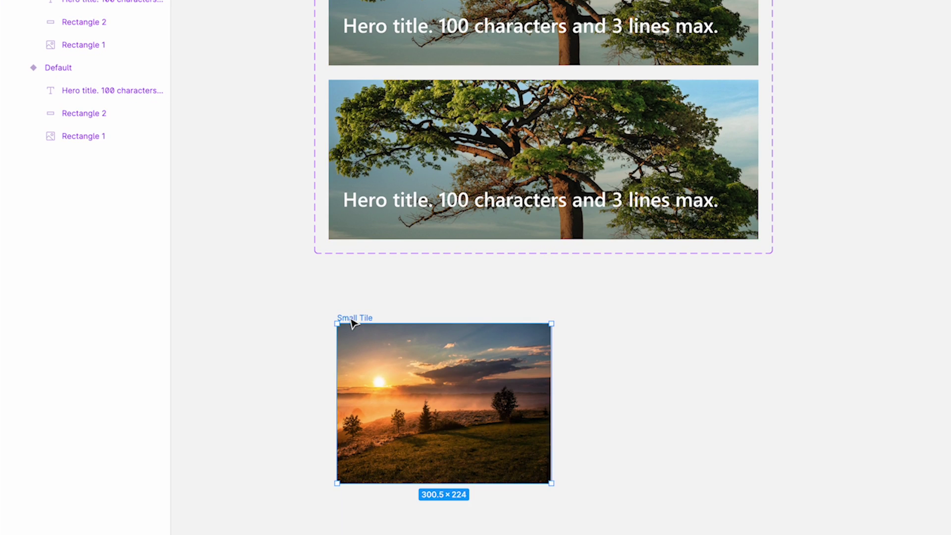
pyautogui.click(410, 402)
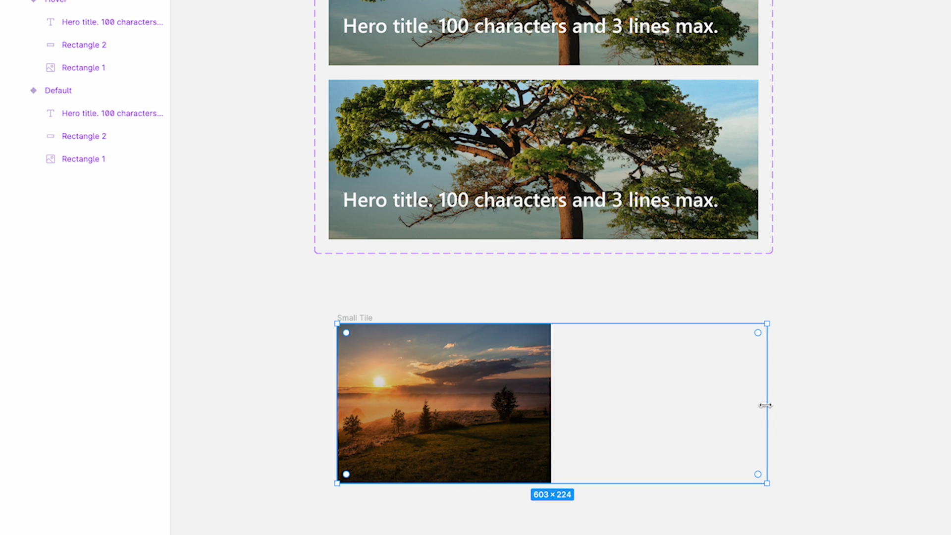
pyautogui.moveTo(767, 405); pyautogui.dragTo(549, 400)
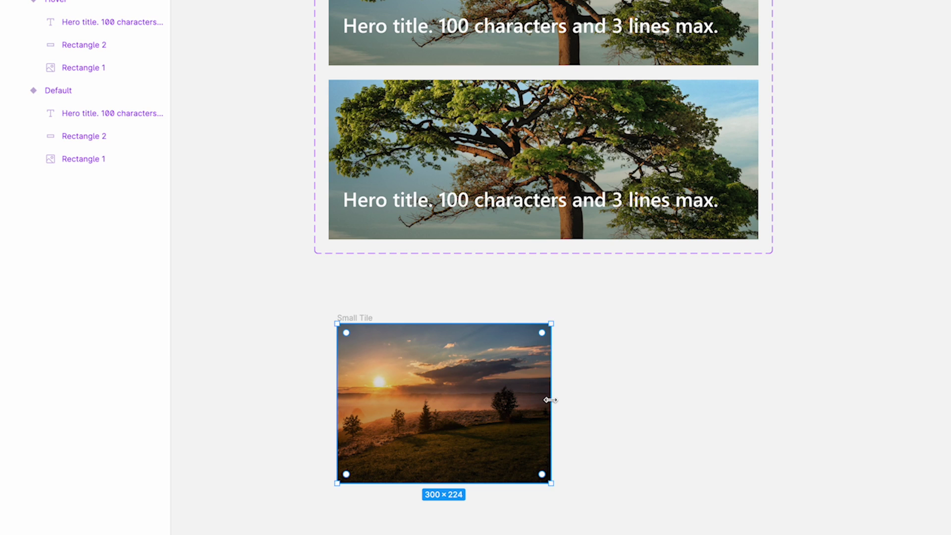
pyautogui.click(869, 193)
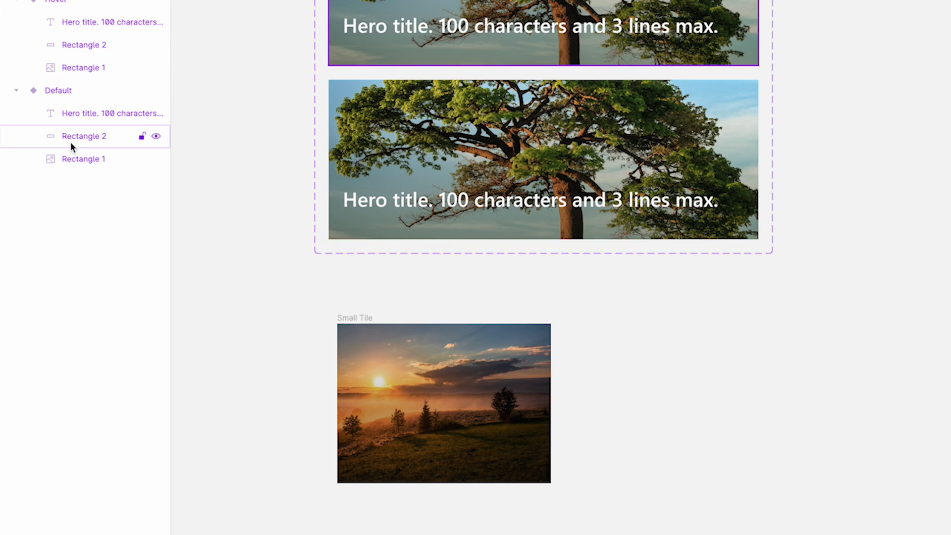
# Step: Copy the Hover variant's hero title into the Small Tile, narrow it to about 280 wide, and place the two-line text in the tile's lower part
pyautogui.click(79, 21)
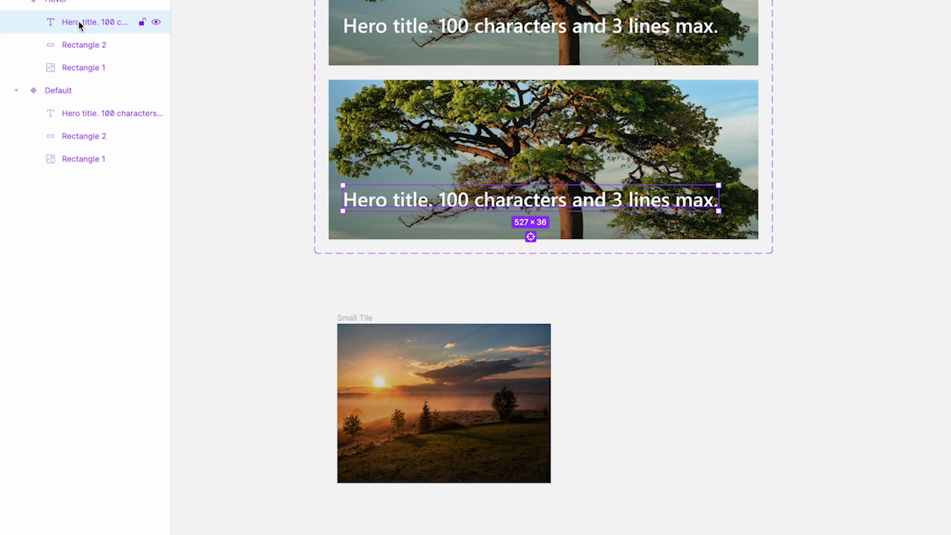
pyautogui.click(357, 318)
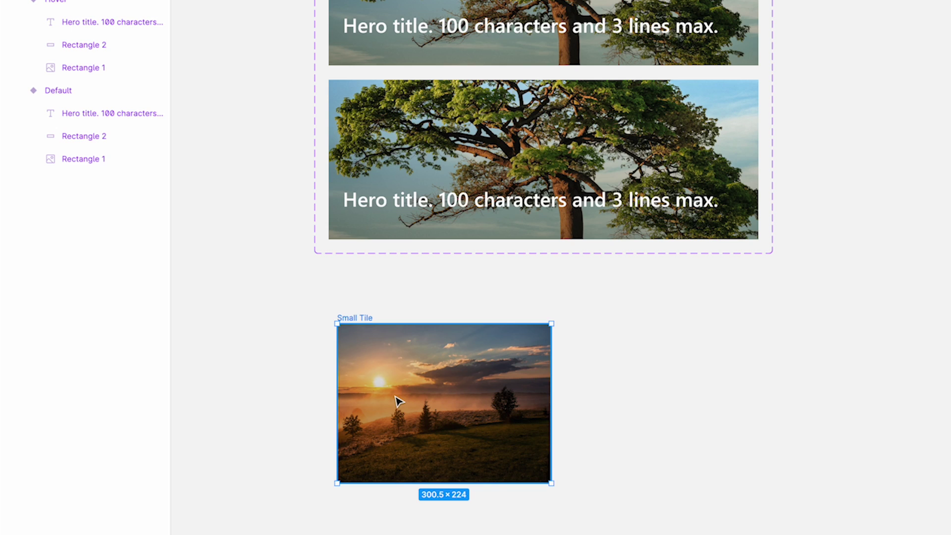
pyautogui.hotkey('ctrl', 'v')
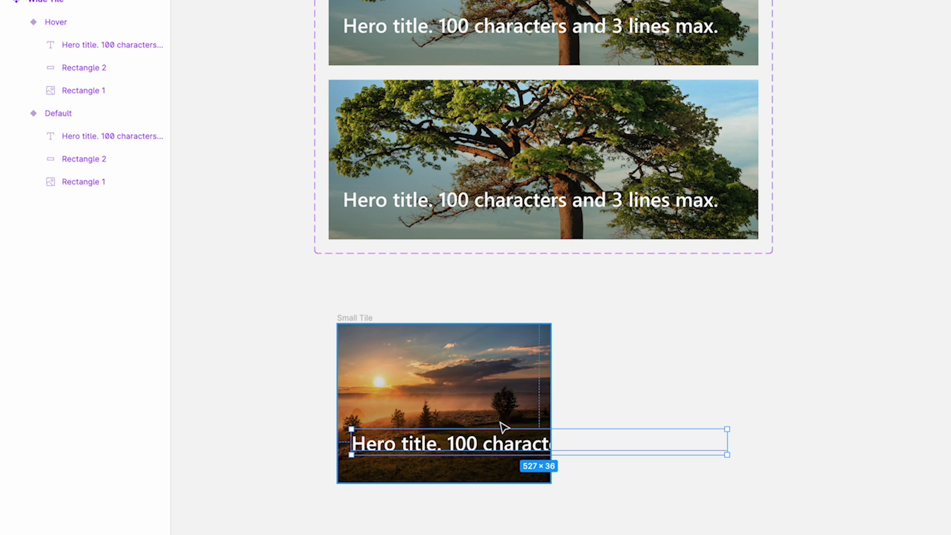
pyautogui.click(729, 440)
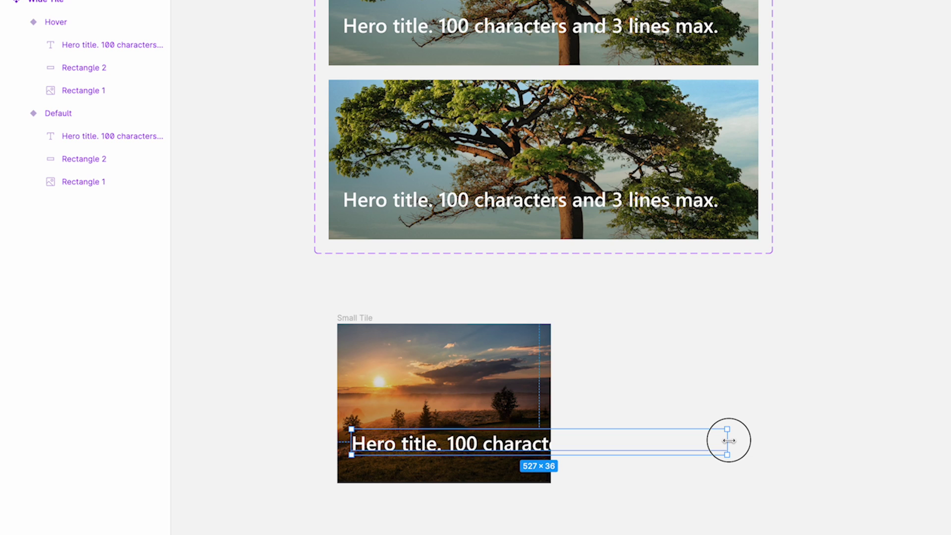
pyautogui.moveTo(728, 440); pyautogui.dragTo(546, 442)
pyautogui.moveTo(415, 439); pyautogui.dragTo(414, 405)
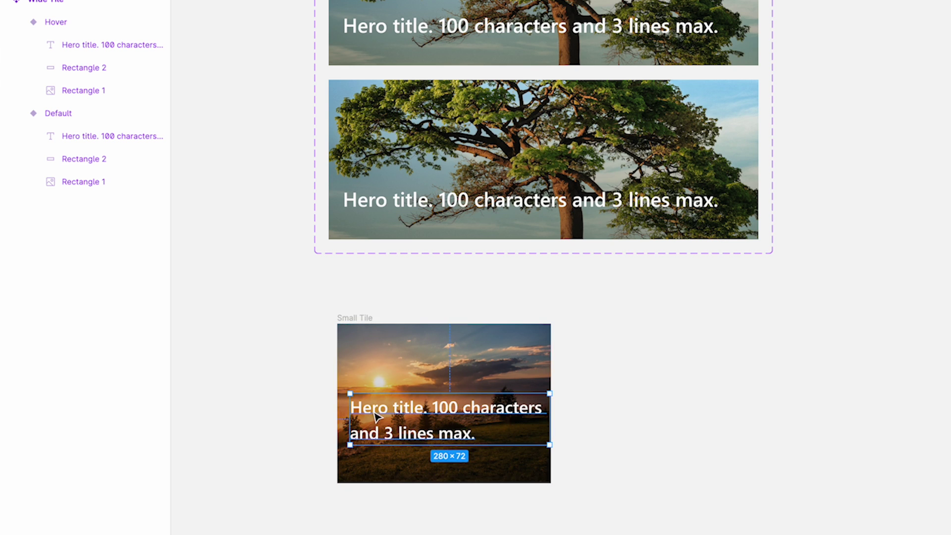
pyautogui.moveTo(375, 407); pyautogui.dragTo(373, 431)
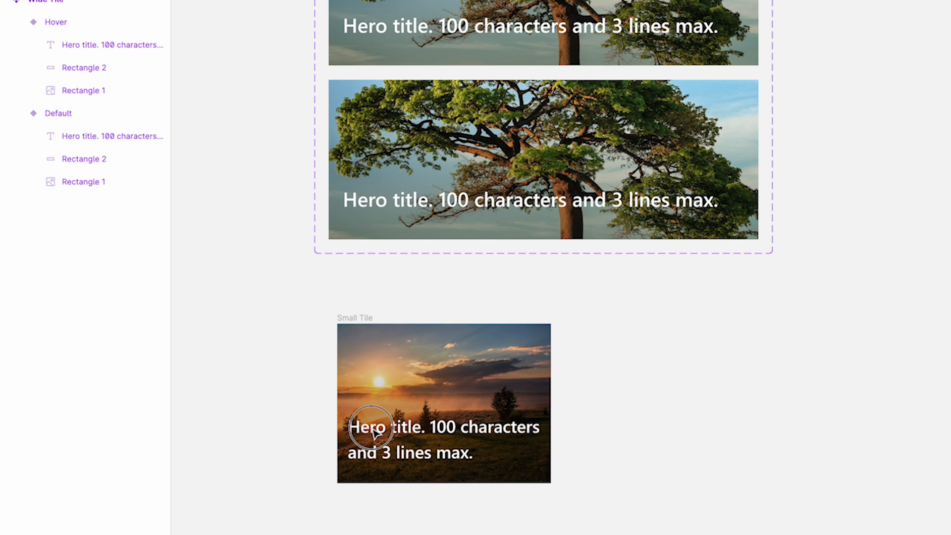
pyautogui.click(668, 446)
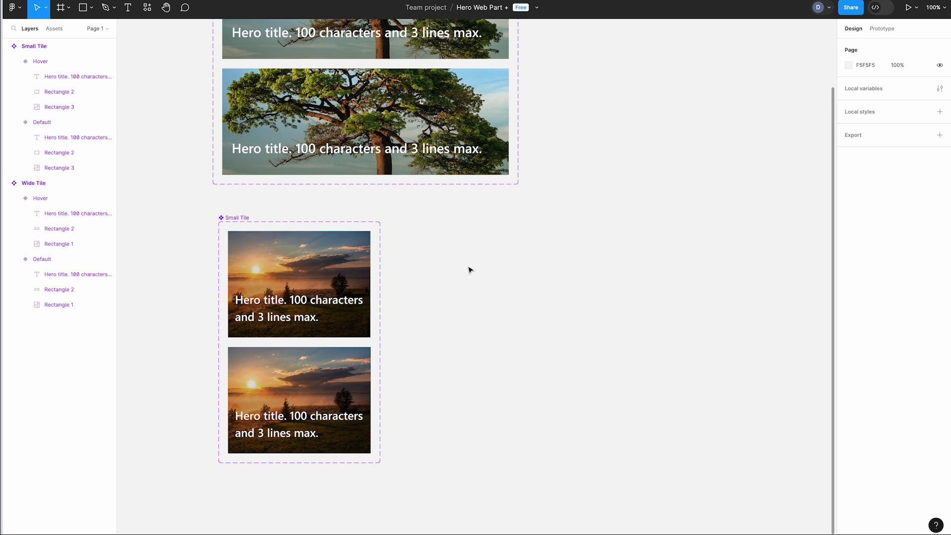
pyautogui.scroll(1, 469, 268)
pyautogui.scroll(-3, 469, 269)
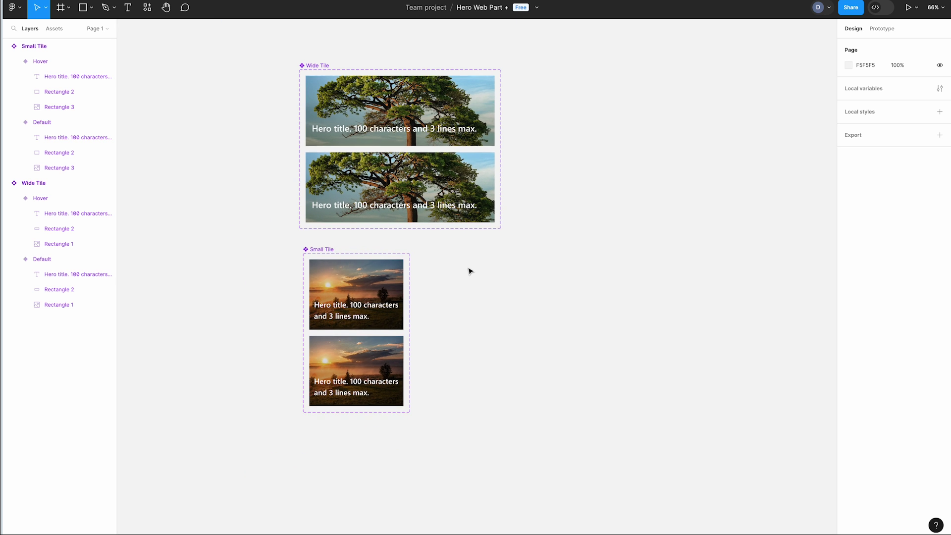
pyautogui.scroll(-1, 469, 271)
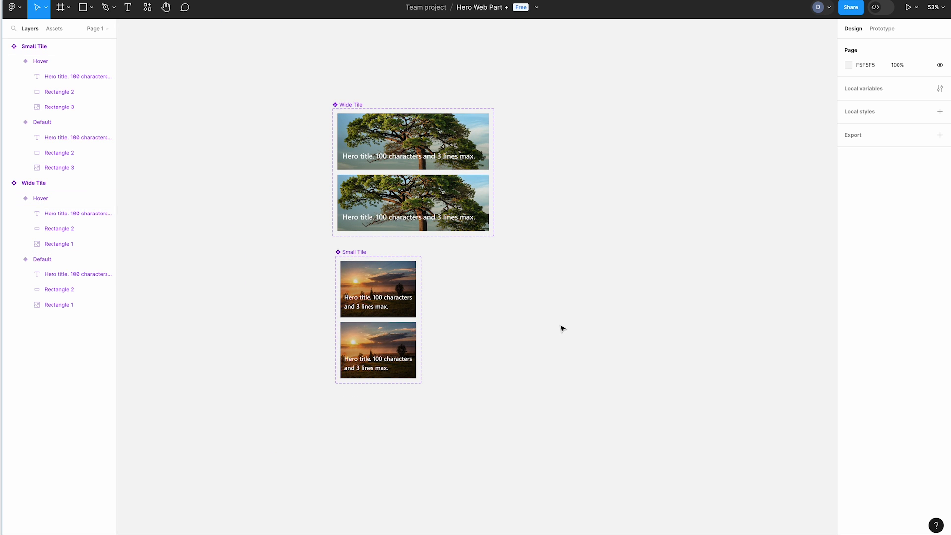
# Step: Draw a frame about 1229 × 565 beside the Wide Tile component and name it "Hero Web Part + 6 Tiles"
pyautogui.hscroll(5, 555, 327)
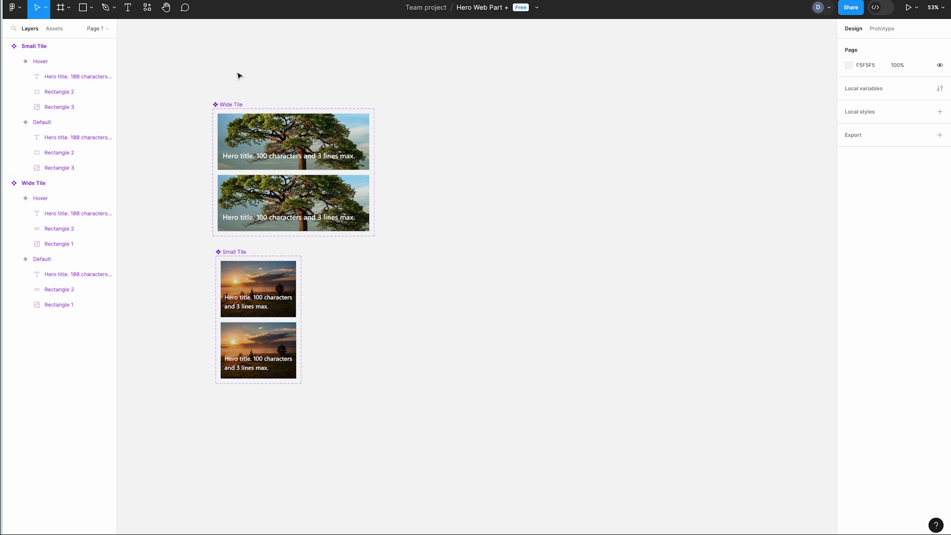
pyautogui.click(64, 32)
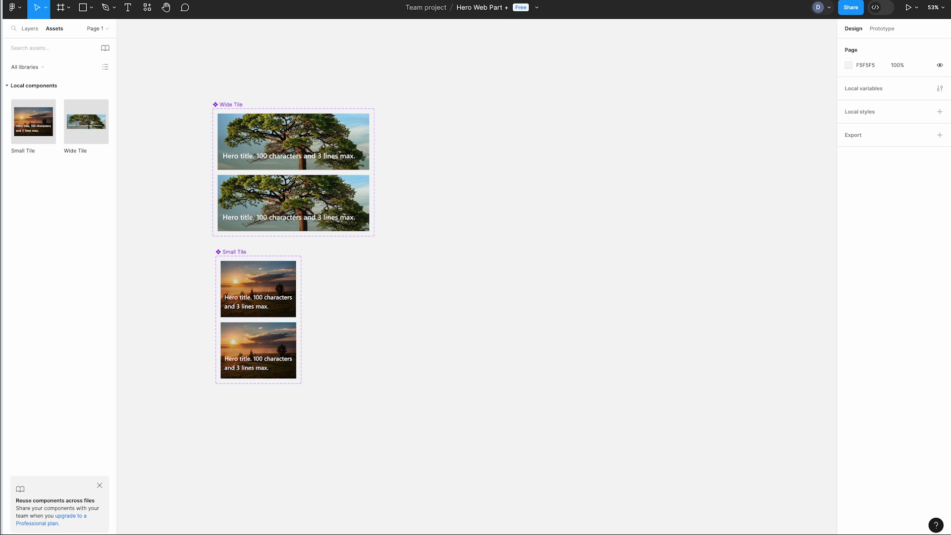
pyautogui.click(60, 8)
pyautogui.moveTo(454, 121); pyautogui.dragTo(763, 263)
pyautogui.click(501, 111)
pyautogui.doubleClick(464, 117)
pyautogui.write('Hero Web')
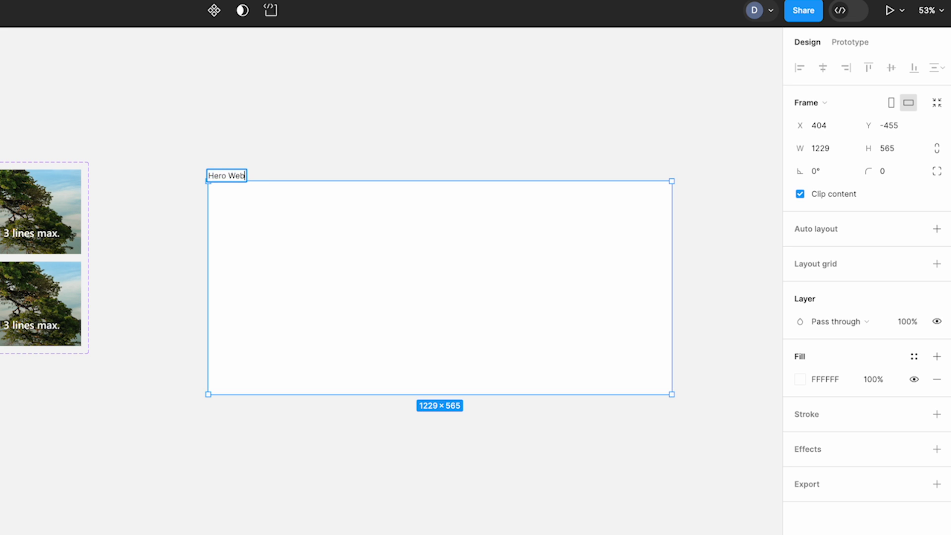
pyautogui.write(' Part + 6 Tiles')
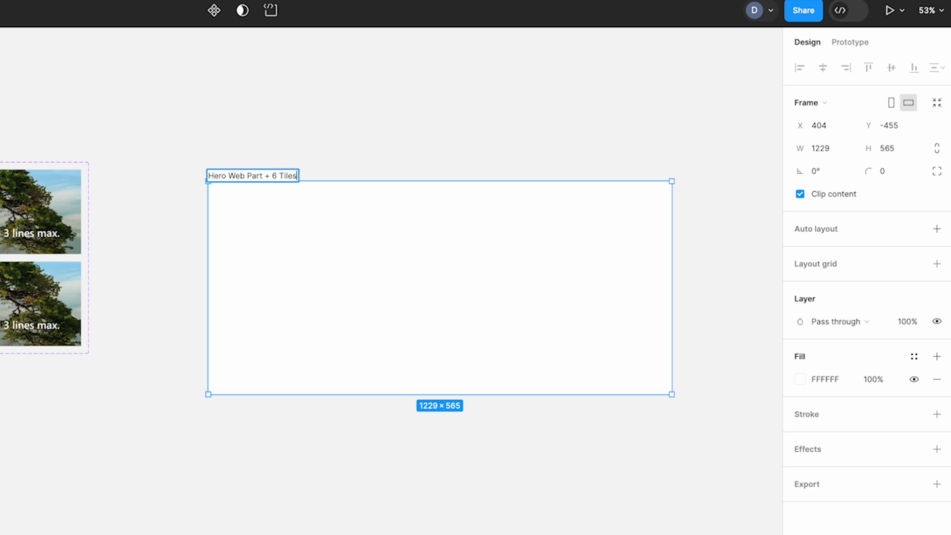
pyautogui.press('Return')
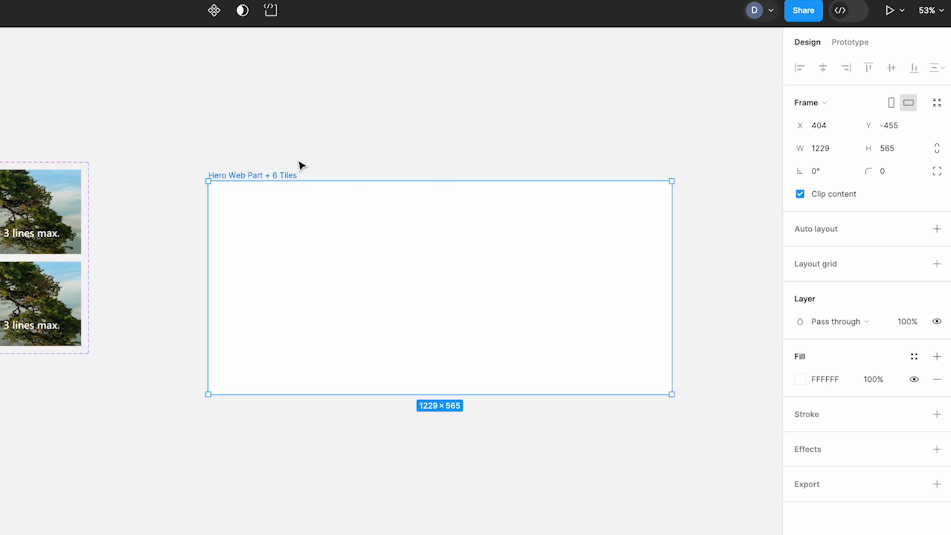
# Step: Set the Hero Web Part + 6 Tiles frame to 1209 wide and 450 high
pyautogui.click(829, 150)
pyautogui.write('1209')
pyautogui.press('Return')
pyautogui.click(895, 146)
pyautogui.write('450')
pyautogui.press('Return')
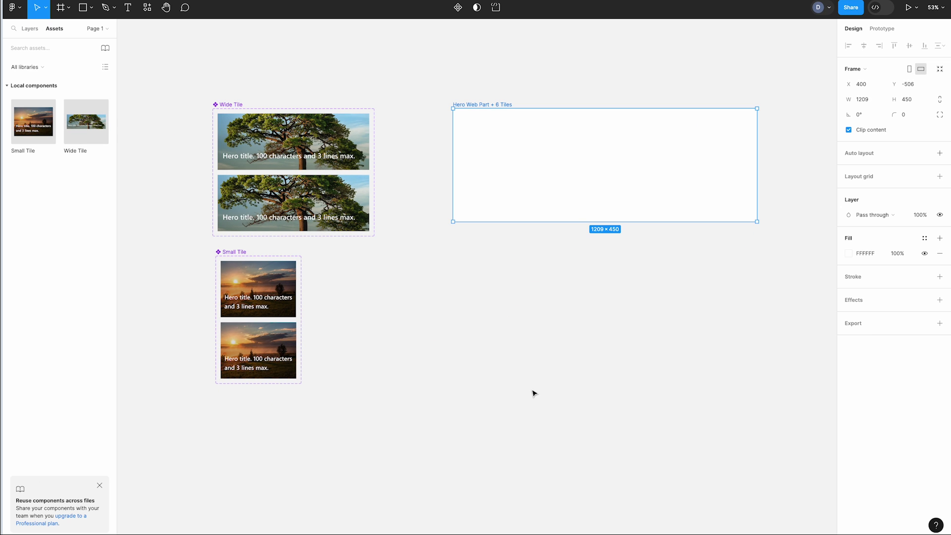
pyautogui.click(612, 293)
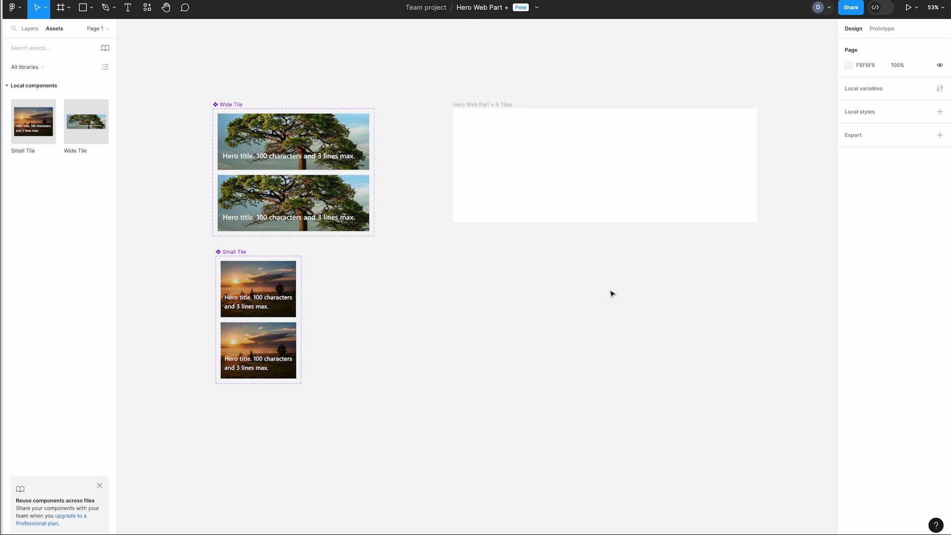
# Step: Stack two Wide Tile instances in the left half of the Hero Web Part + 6 Tiles frame, the lower one at X 2, Y 226
pyautogui.scroll(2, 600, 140)
pyautogui.scroll(5, 600, 139)
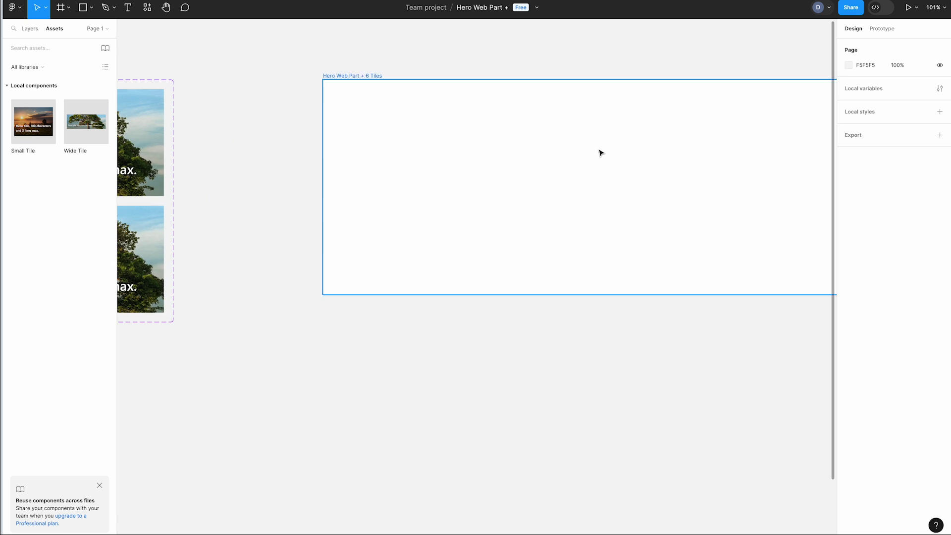
pyautogui.hscroll(5, 600, 153)
pyautogui.hscroll(-2, 597, 152)
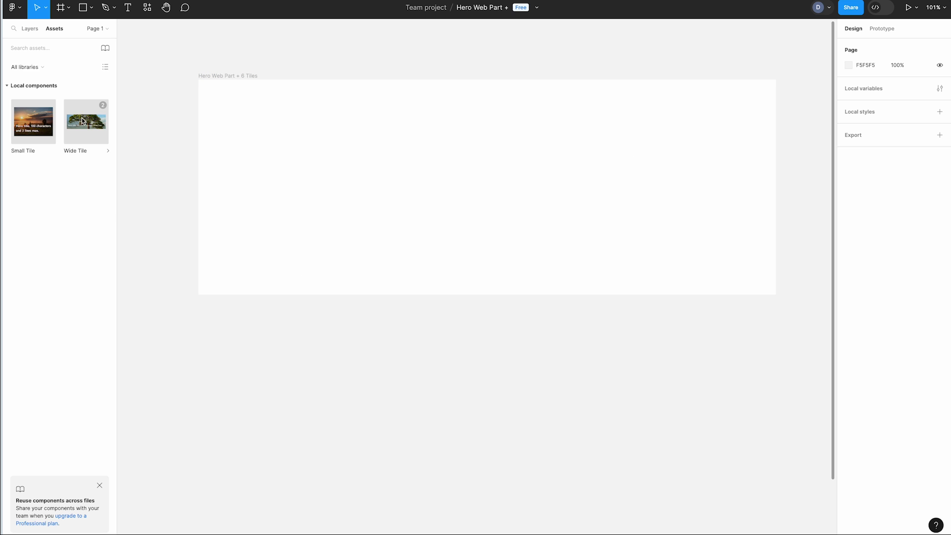
pyautogui.moveTo(81, 119); pyautogui.dragTo(319, 146)
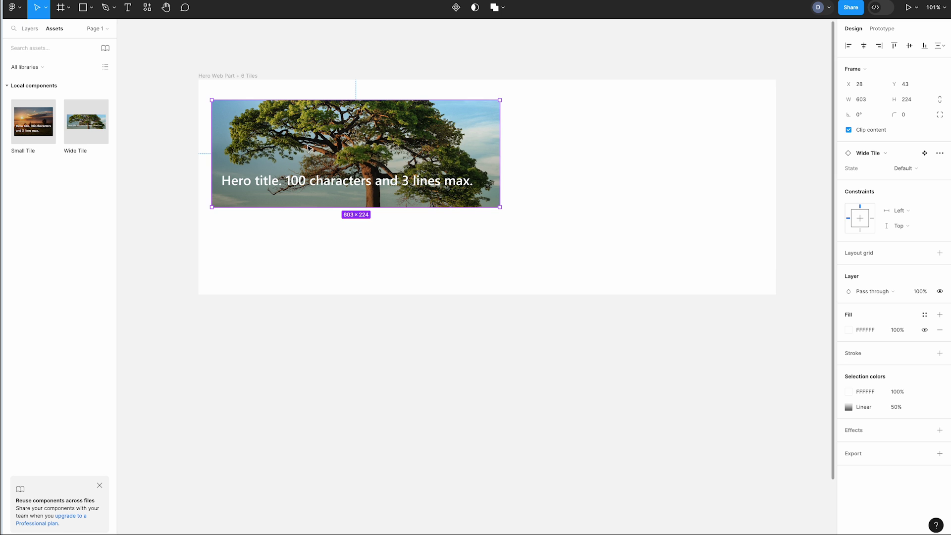
pyautogui.moveTo(262, 132); pyautogui.dragTo(253, 120)
pyautogui.moveTo(88, 123); pyautogui.dragTo(312, 234)
pyautogui.moveTo(249, 205); pyautogui.dragTo(280, 207)
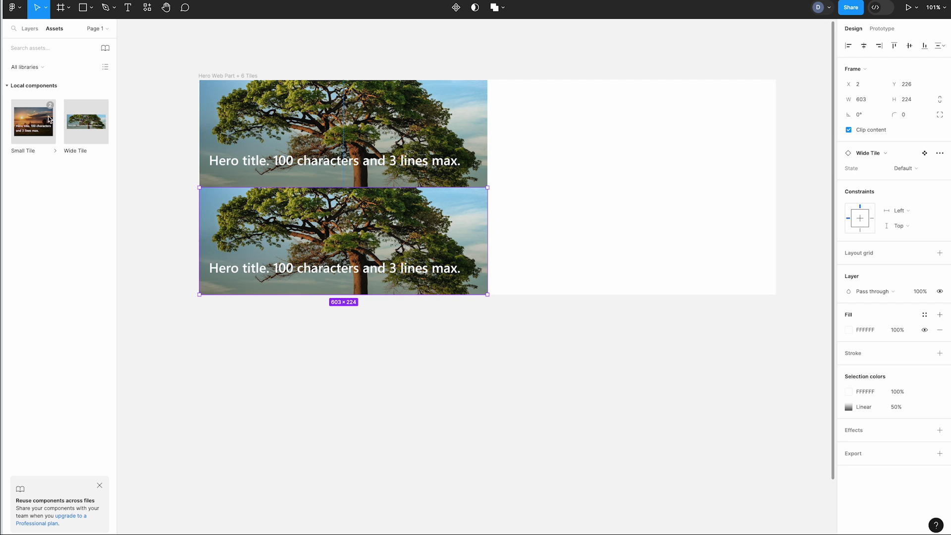
# Step: Place four Small Tile instances in a two-by-two grid filling the frame's right half, with narrow gaps between them
pyautogui.moveTo(31, 124); pyautogui.dragTo(689, 127)
pyautogui.moveTo(53, 130); pyautogui.dragTo(662, 226)
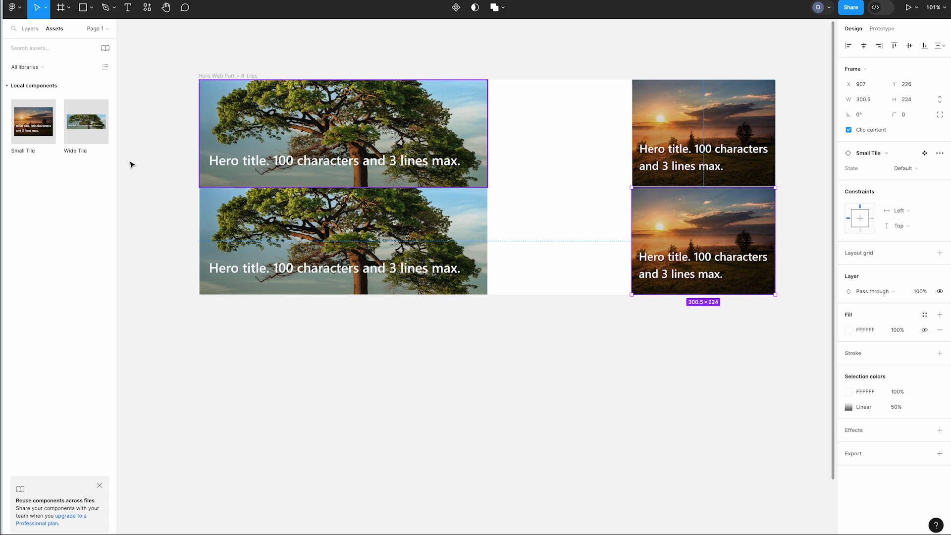
pyautogui.moveTo(34, 121); pyautogui.dragTo(536, 119)
pyautogui.moveTo(14, 125); pyautogui.dragTo(539, 222)
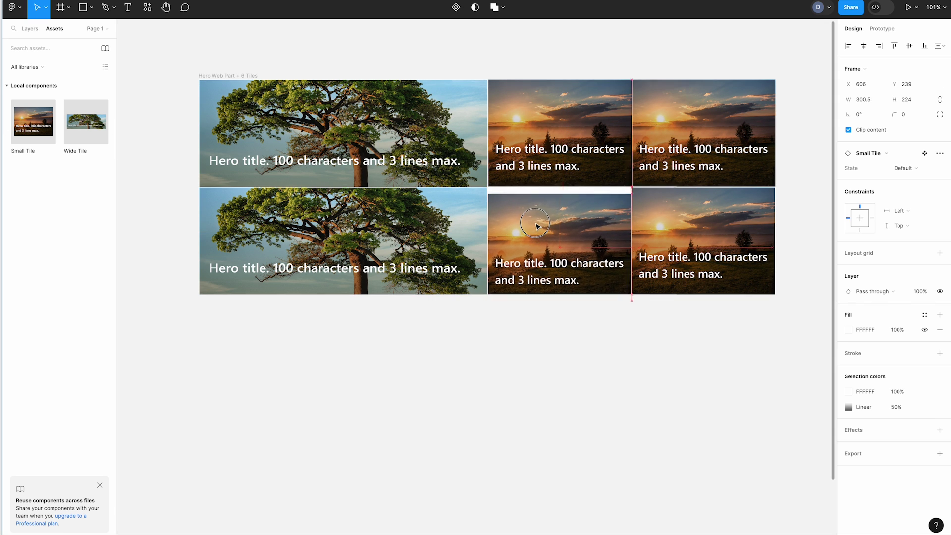
pyautogui.click(543, 421)
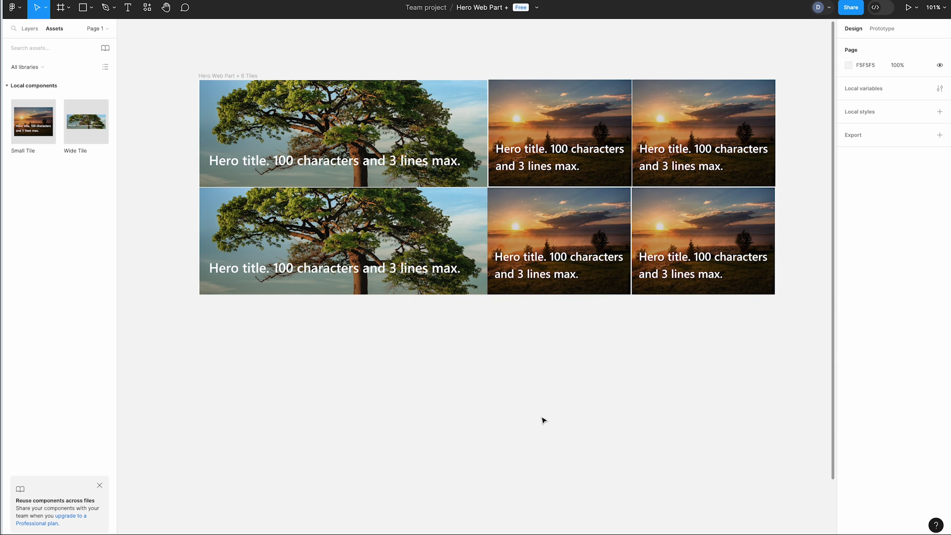
# Step: Fine-tune the gaps between the tiles by shifting the lower-row Small Tile next to the Wide Tile to X 607
pyautogui.scroll(1, 535, 416)
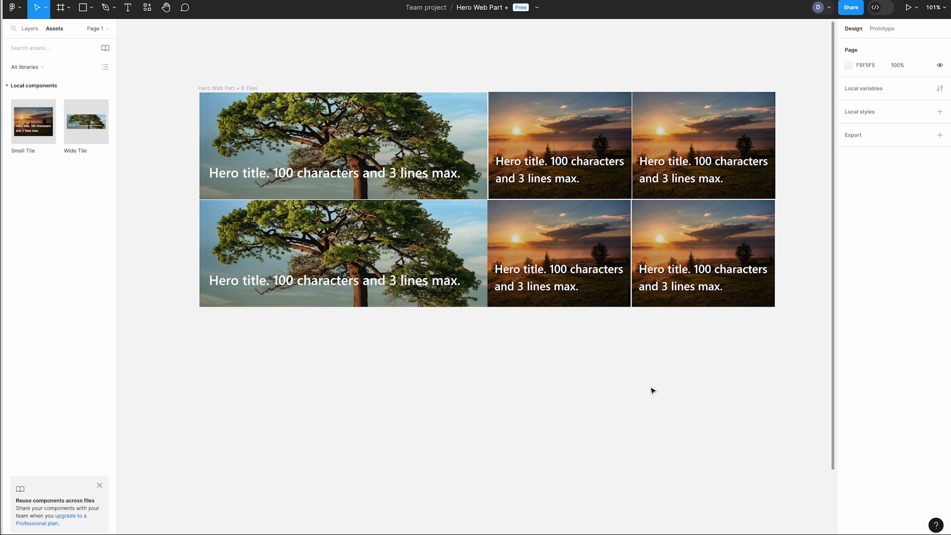
pyautogui.hscroll(-3, 592, 401)
pyautogui.hscroll(3, 593, 404)
pyautogui.hscroll(1, 592, 404)
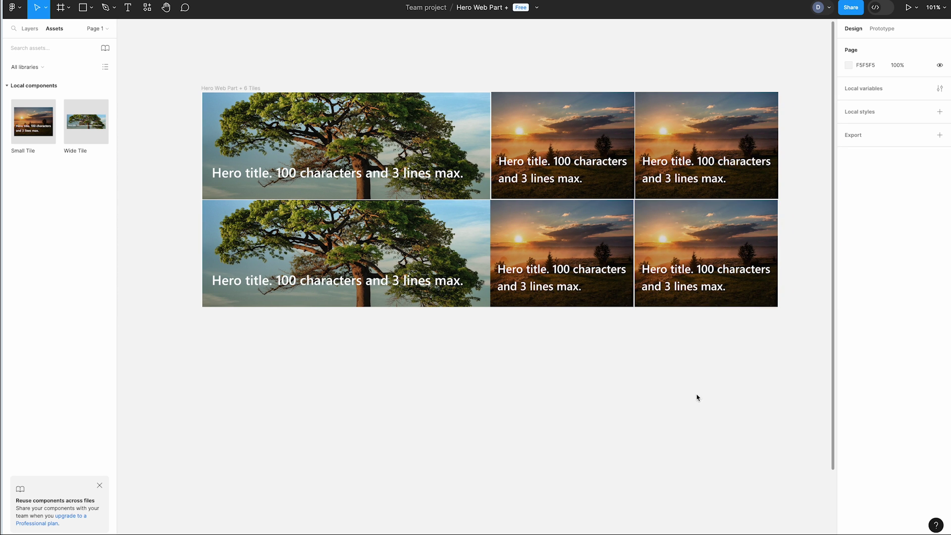
pyautogui.scroll(10, 696, 224)
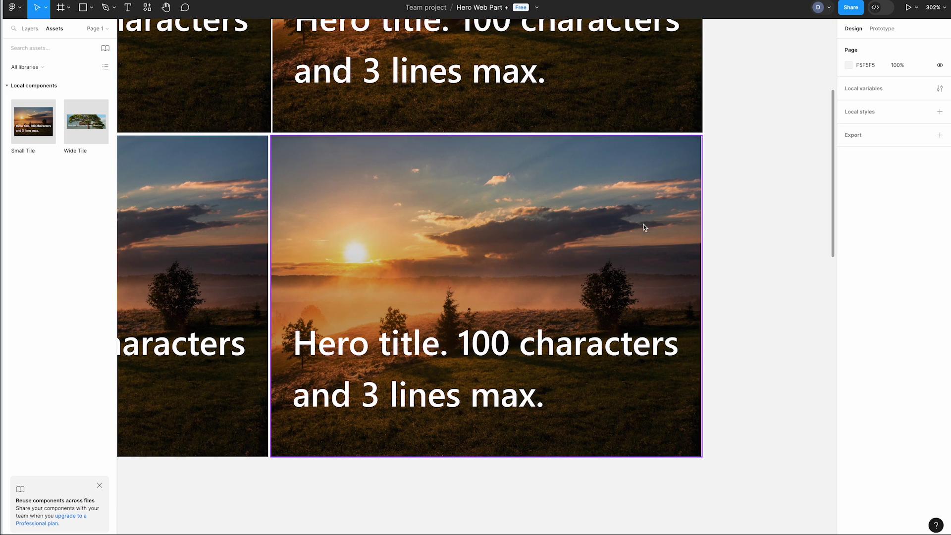
pyautogui.click(473, 199)
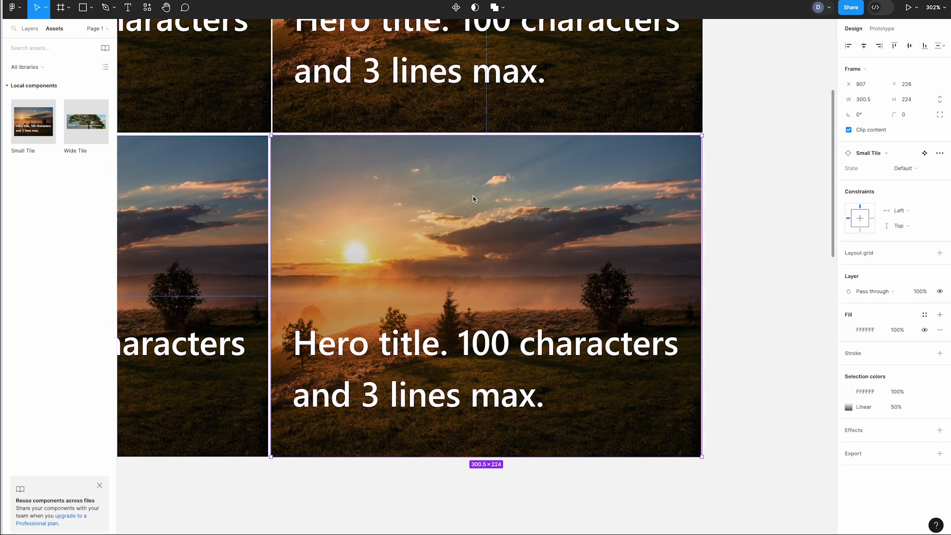
pyautogui.scroll(-10, 473, 195)
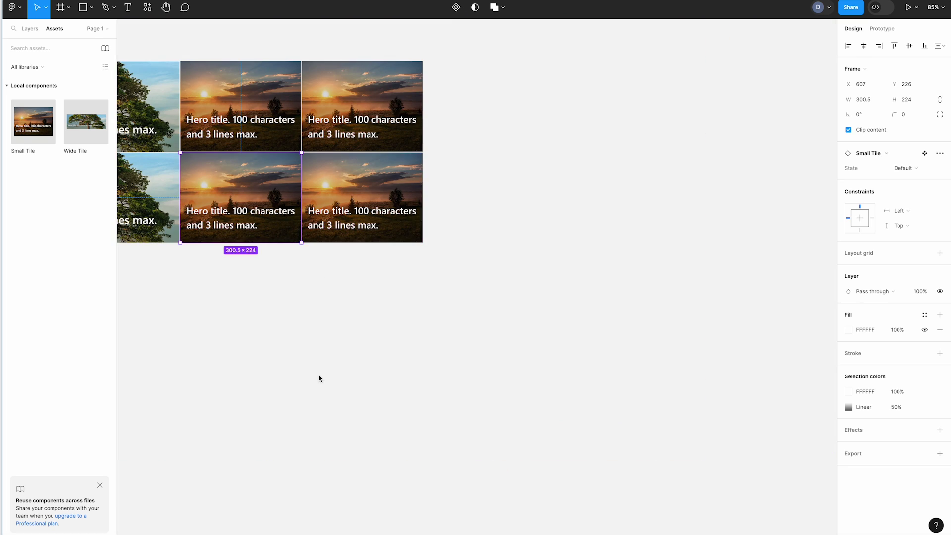
pyautogui.click(318, 378)
pyautogui.hscroll(-5, 318, 377)
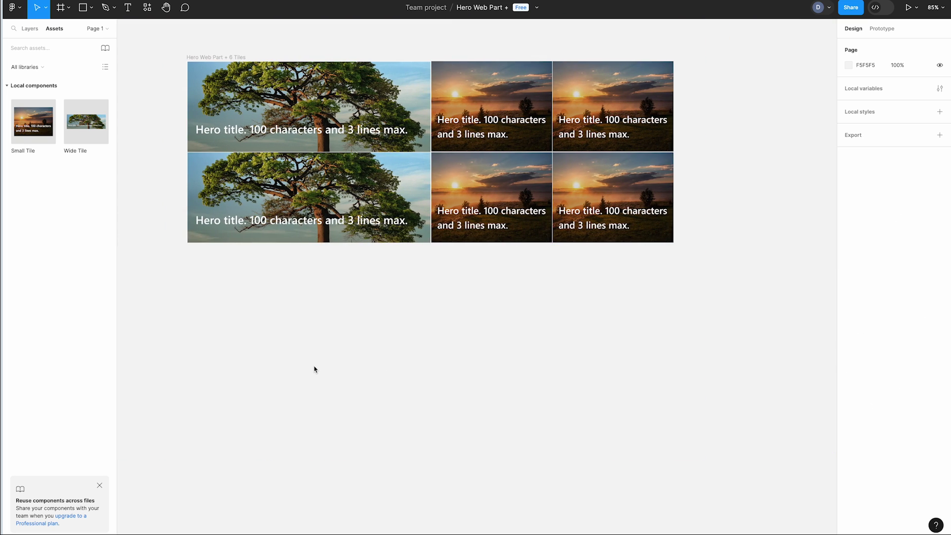
# Step: Make the Hero Web Part + 6 Tiles frame a prototype flow starting point and name the flow "Hero Web Part + 6 Tiles"
pyautogui.scroll(2, 315, 369)
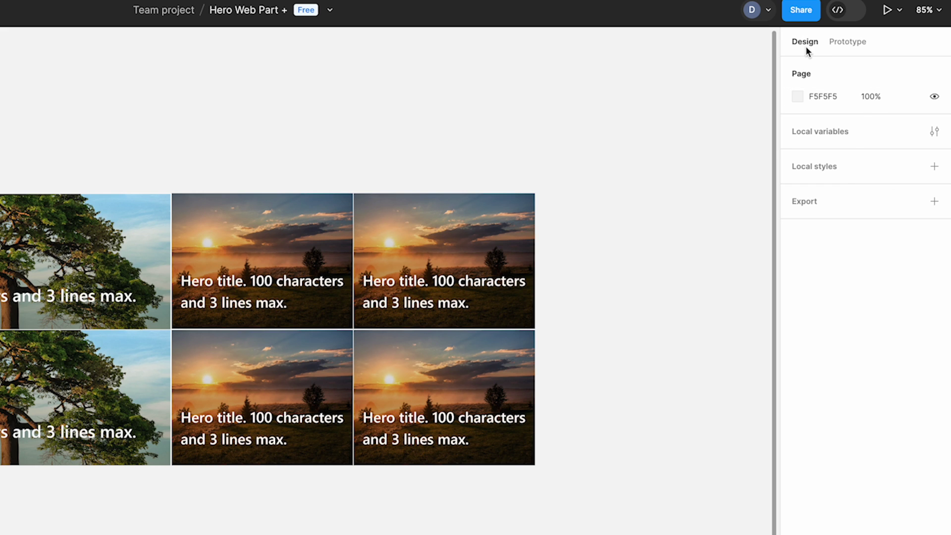
pyautogui.click(849, 43)
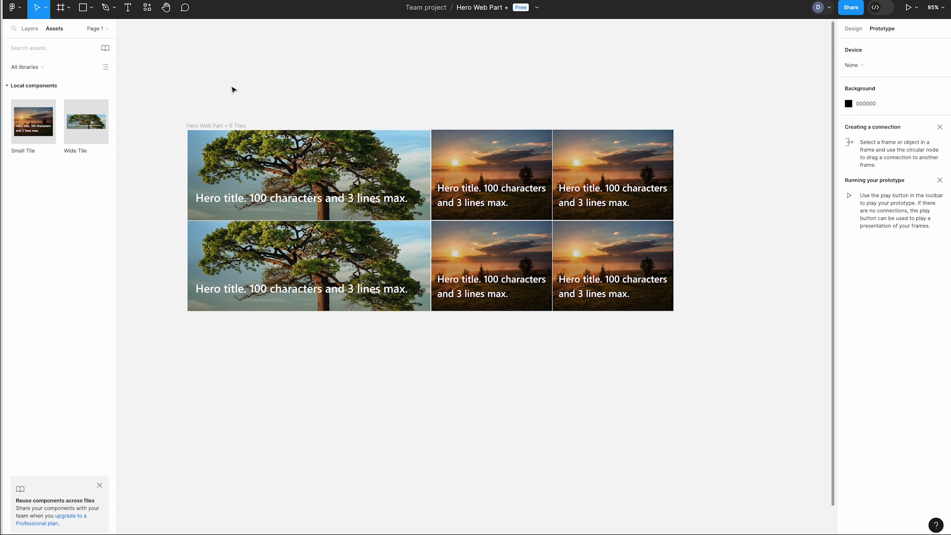
pyautogui.click(208, 126)
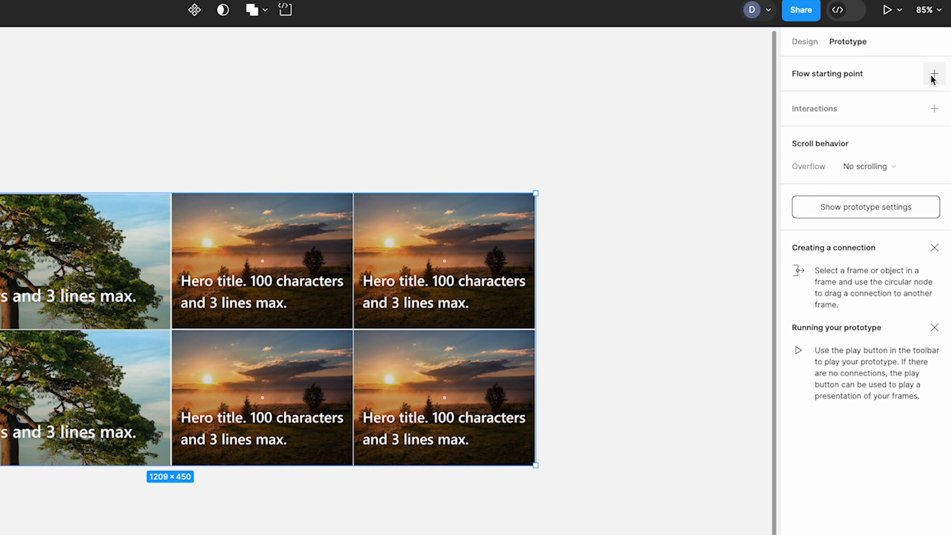
pyautogui.click(940, 50)
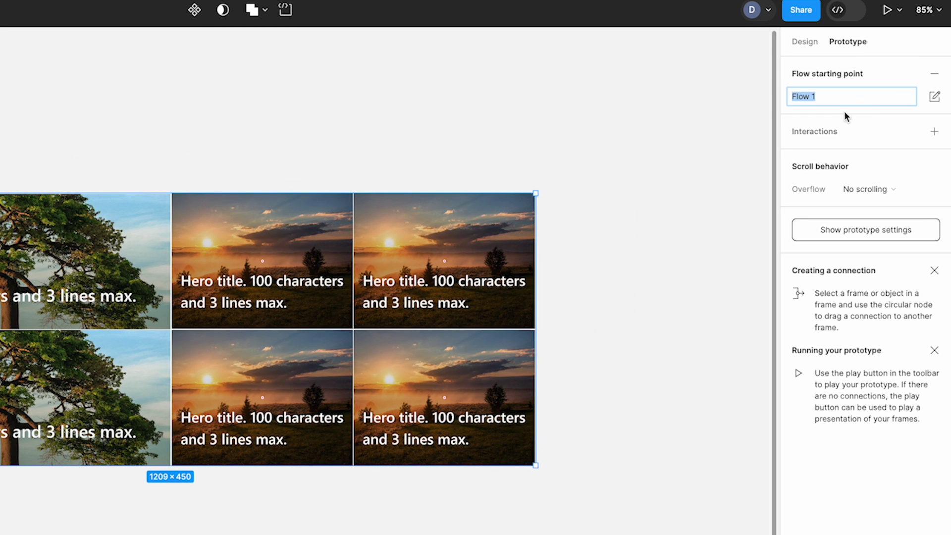
pyautogui.write('Her')
pyautogui.write('o Web Part + 6 Tiles')
pyautogui.press('Return')
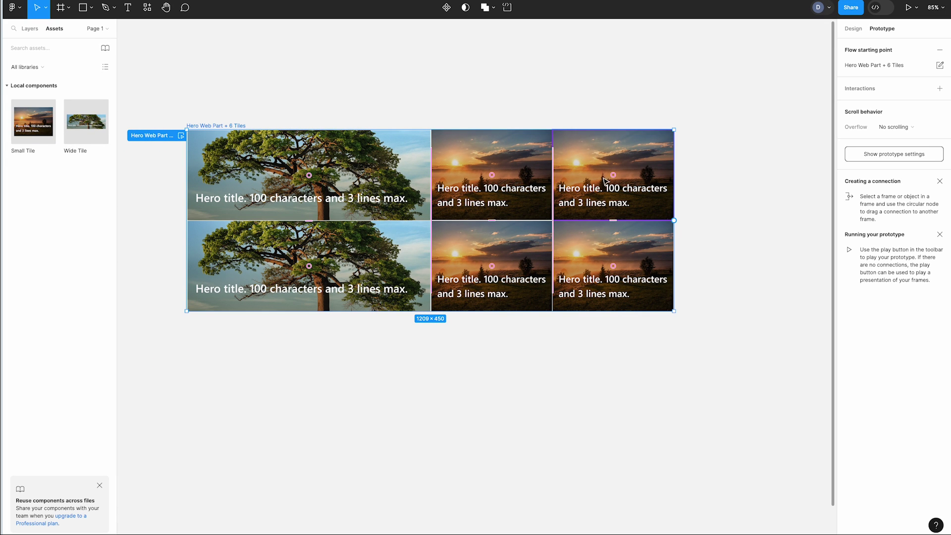
pyautogui.click(331, 444)
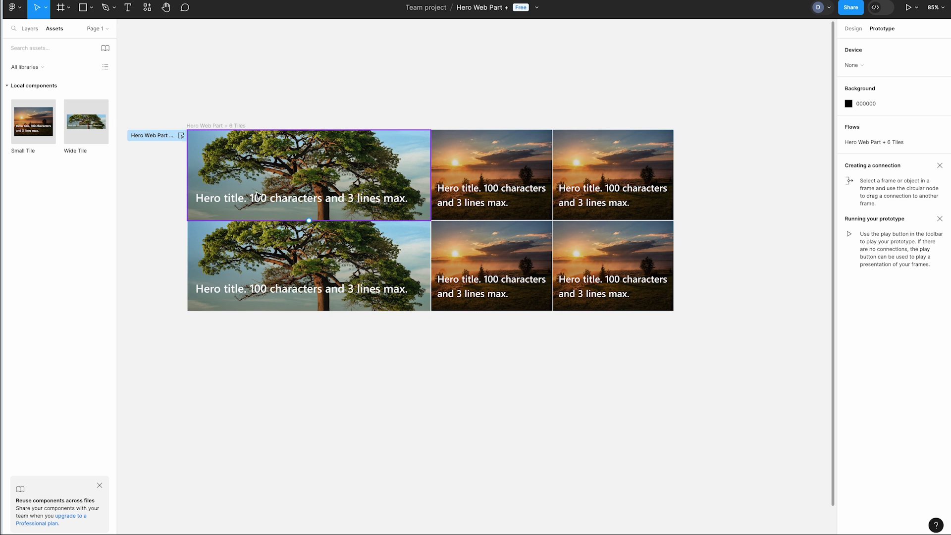
# Step: Add a While hovering interaction to the upper Wide Tile that changes its State to Hover with Smart animate
pyautogui.click(259, 167)
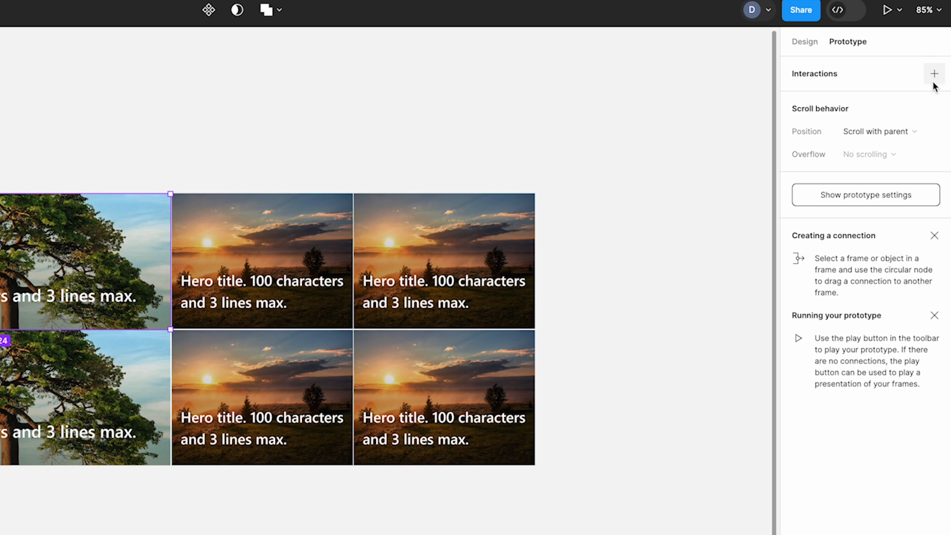
pyautogui.click(935, 75)
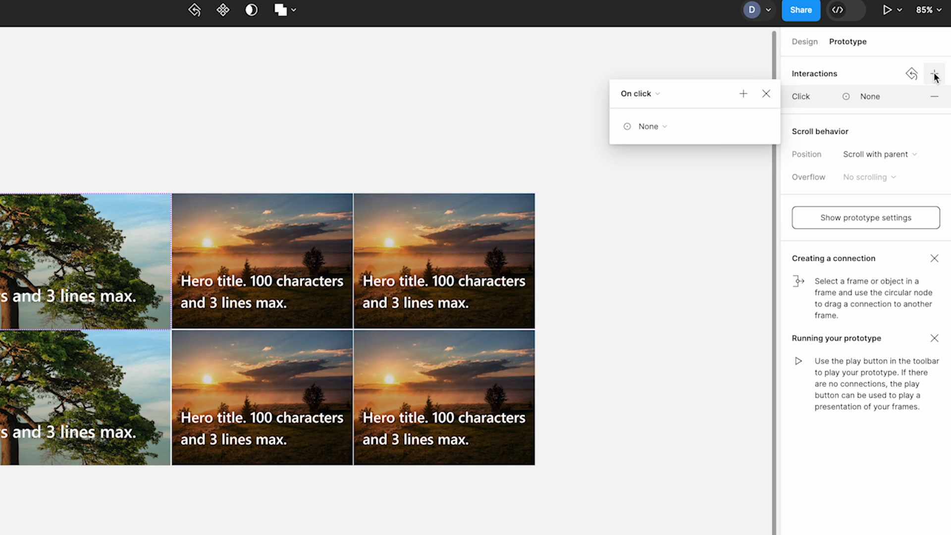
pyautogui.click(641, 93)
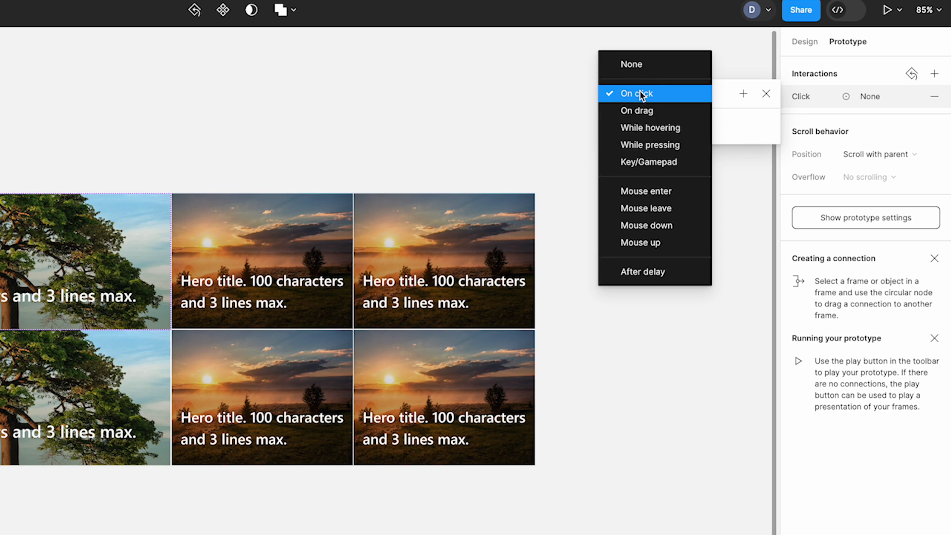
pyautogui.click(642, 130)
pyautogui.click(665, 128)
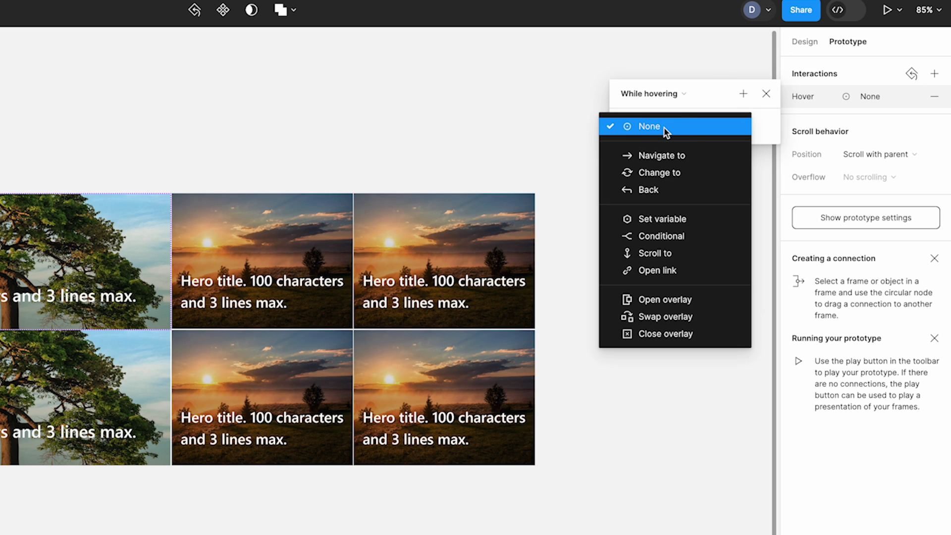
pyautogui.click(658, 173)
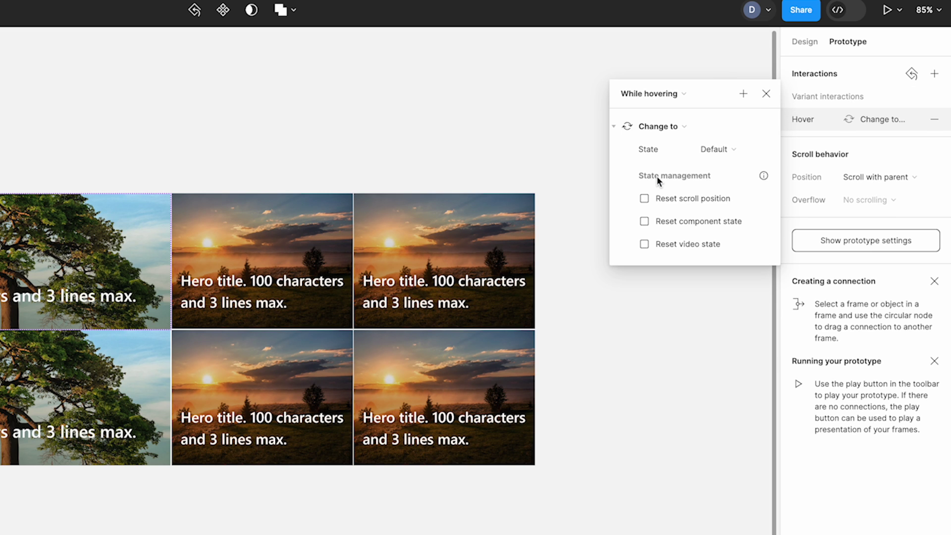
pyautogui.click(716, 149)
pyautogui.click(721, 168)
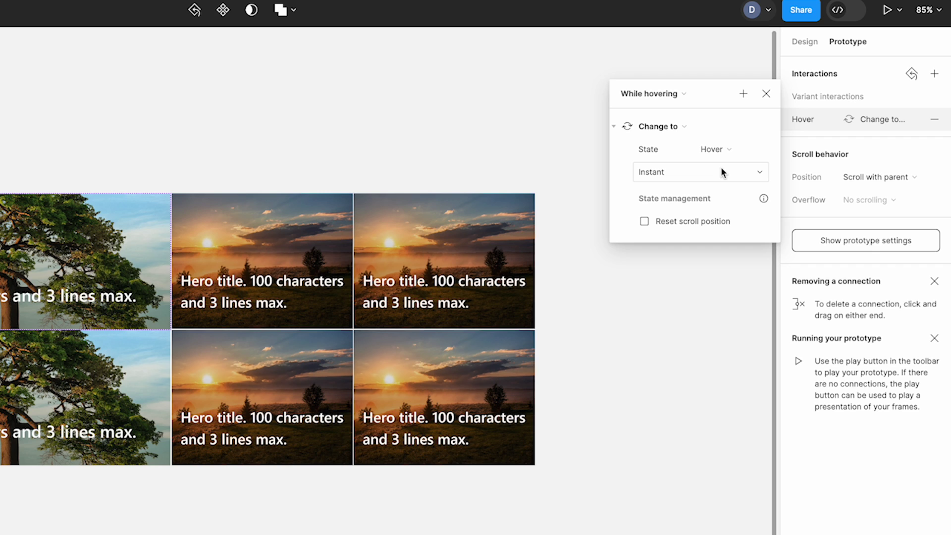
pyautogui.click(673, 173)
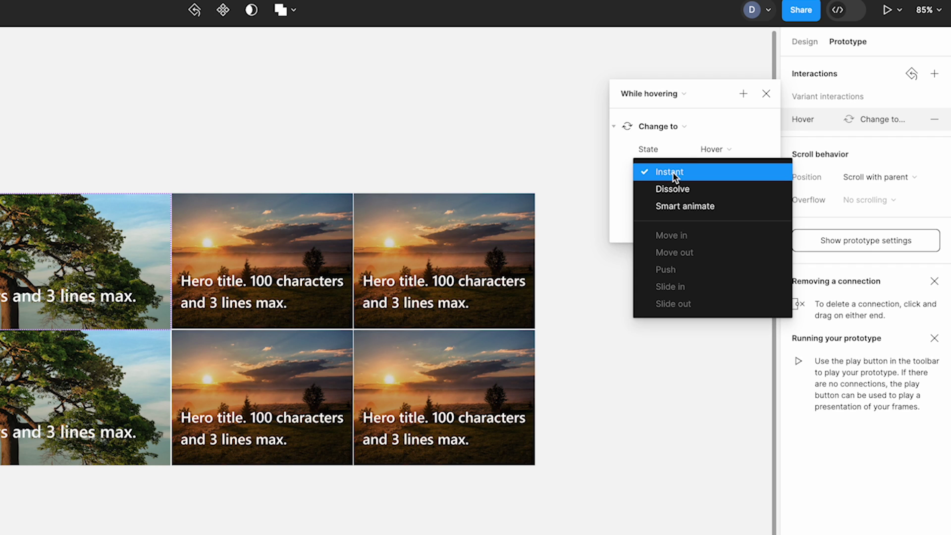
pyautogui.click(679, 206)
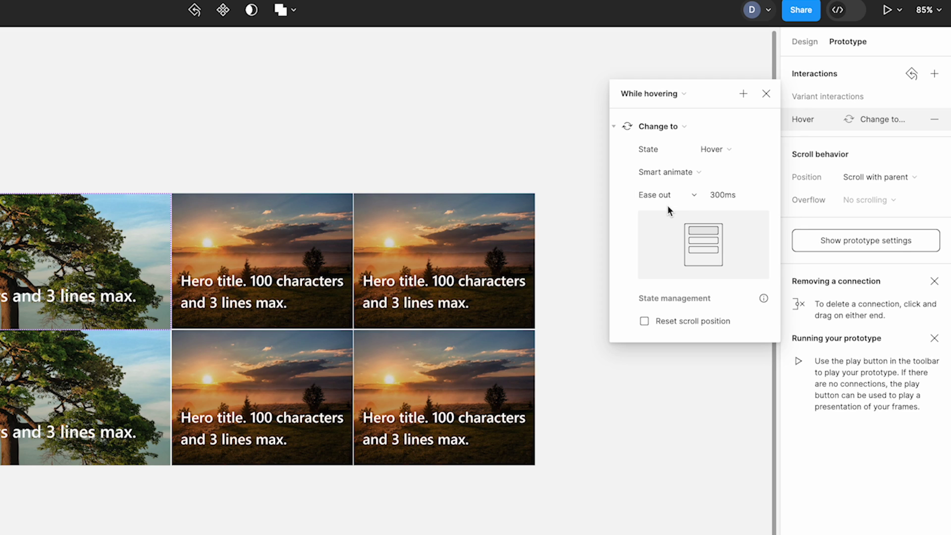
pyautogui.click(766, 101)
# Step: Add a While hovering interaction to the upper-row Small Tile beside the Wide Tile that changes its State to Hover with Smart animate
pyautogui.click(265, 218)
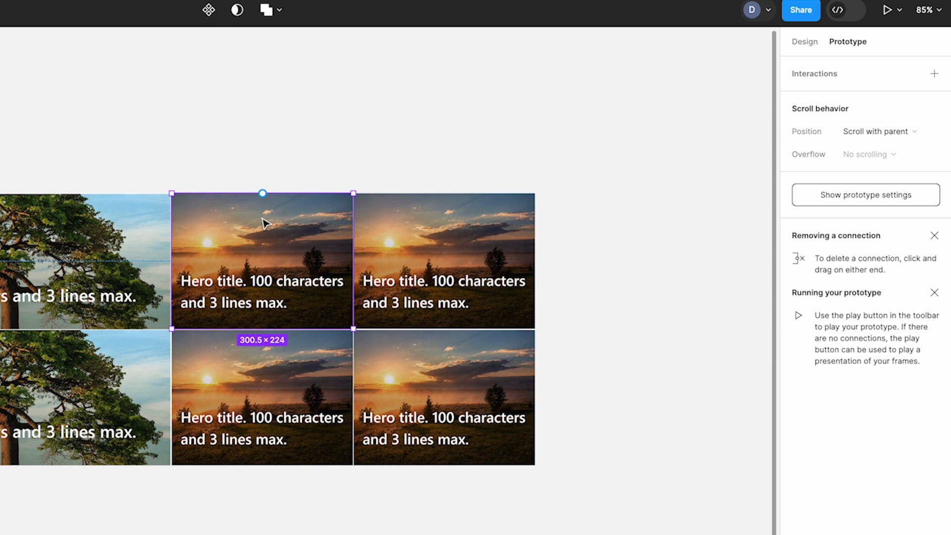
pyautogui.click(935, 73)
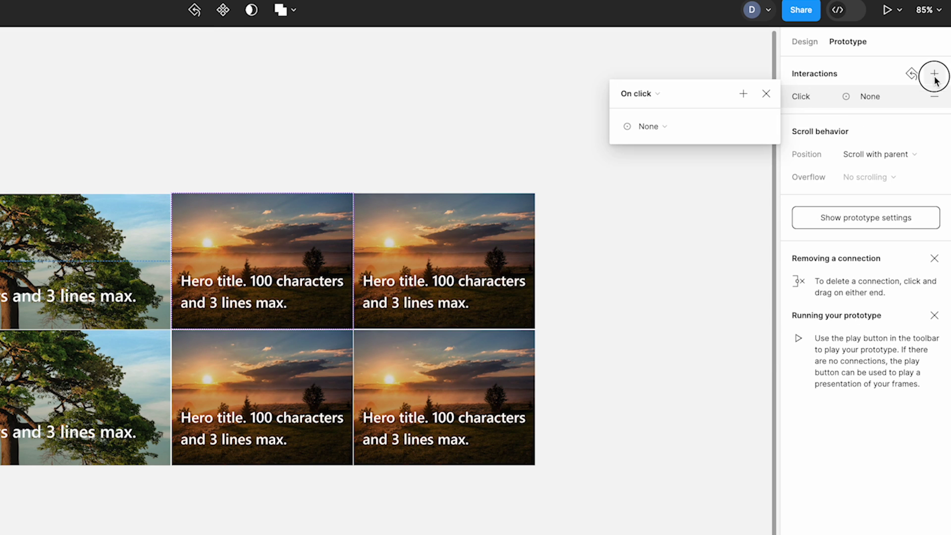
pyautogui.click(637, 94)
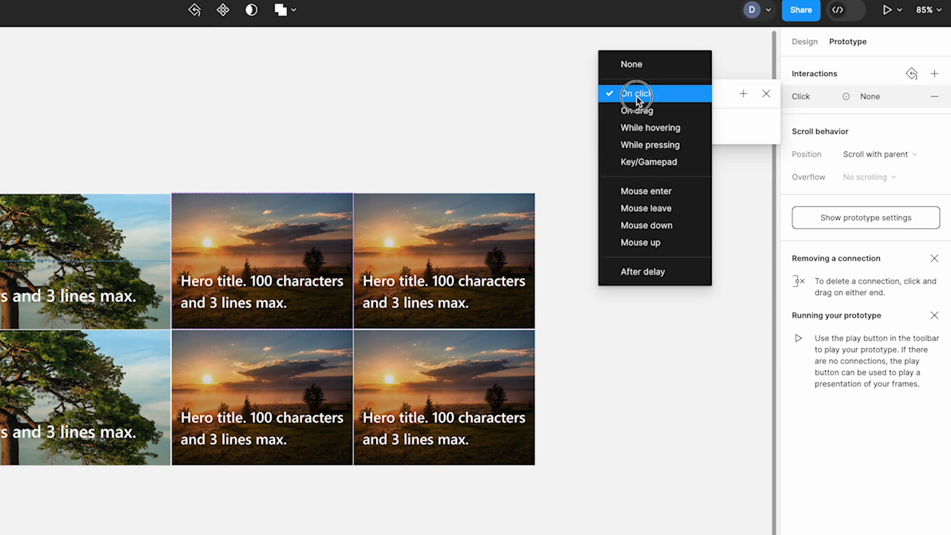
pyautogui.click(639, 127)
pyautogui.click(654, 127)
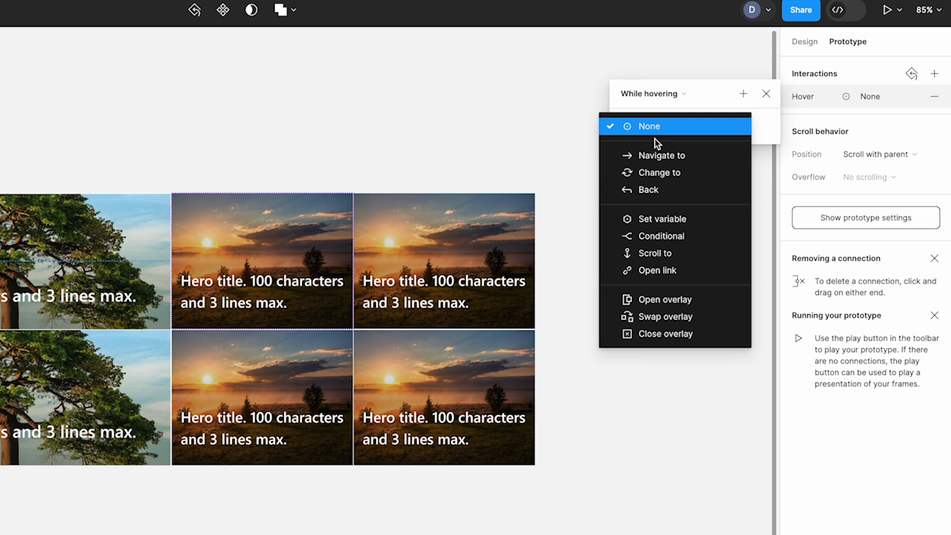
pyautogui.click(653, 172)
pyautogui.click(733, 149)
pyautogui.click(728, 166)
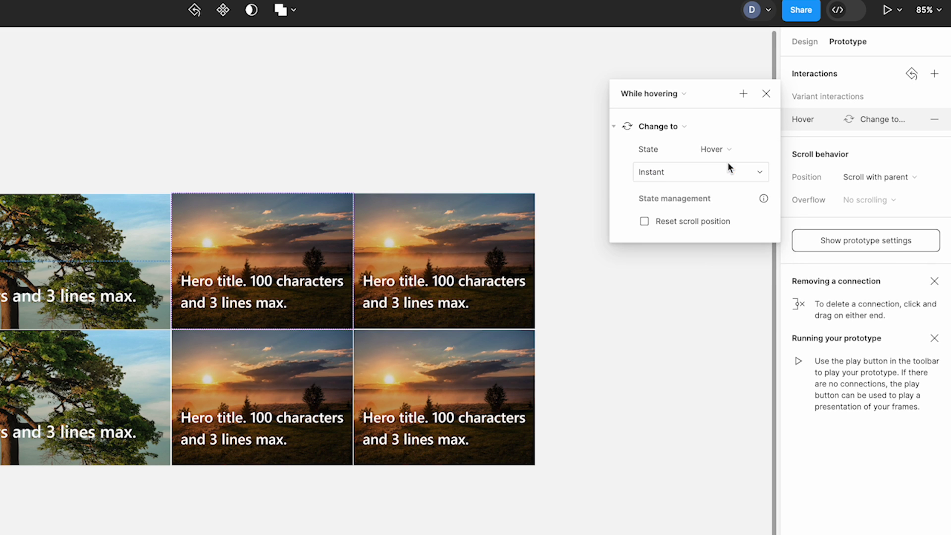
pyautogui.click(707, 171)
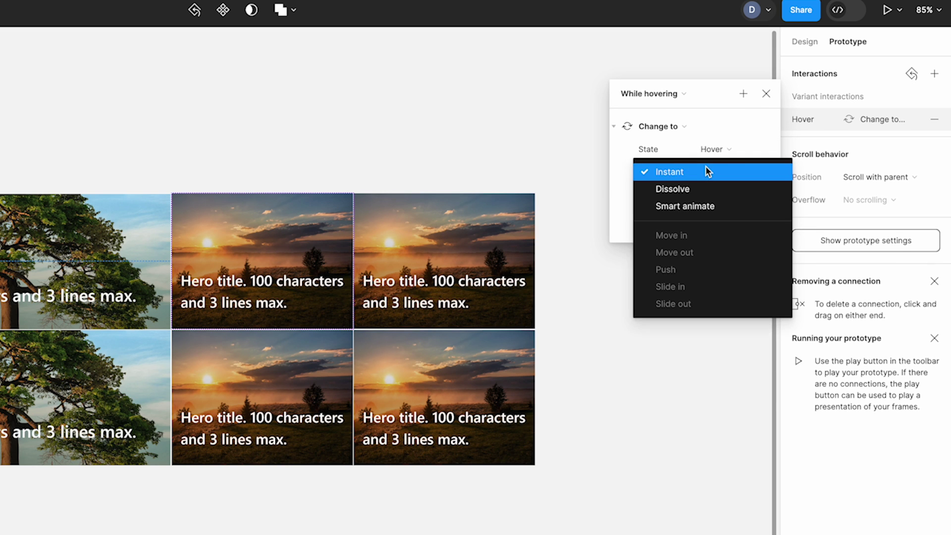
pyautogui.click(683, 212)
pyautogui.click(765, 94)
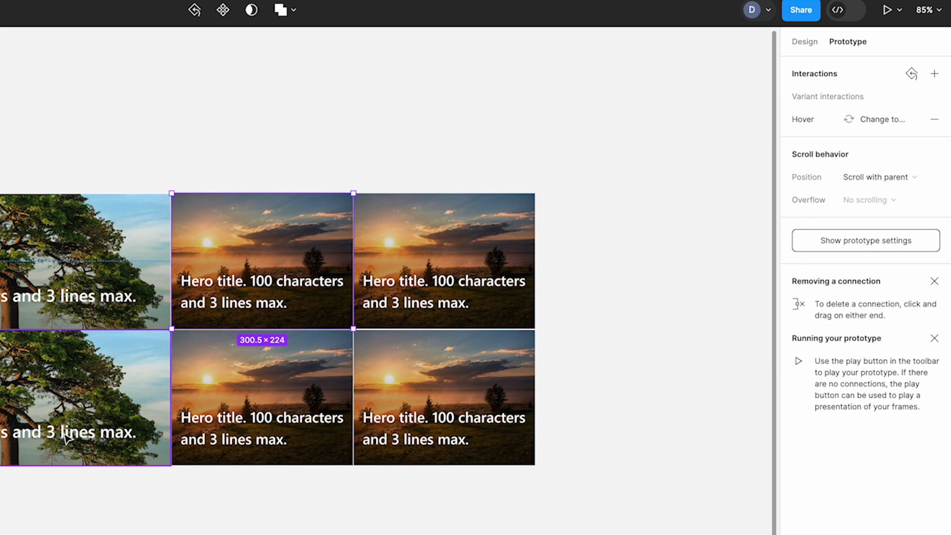
# Step: Preview the Hero Web Part + 6 Tiles frame as a running prototype and return to the canvas
pyautogui.click(590, 94)
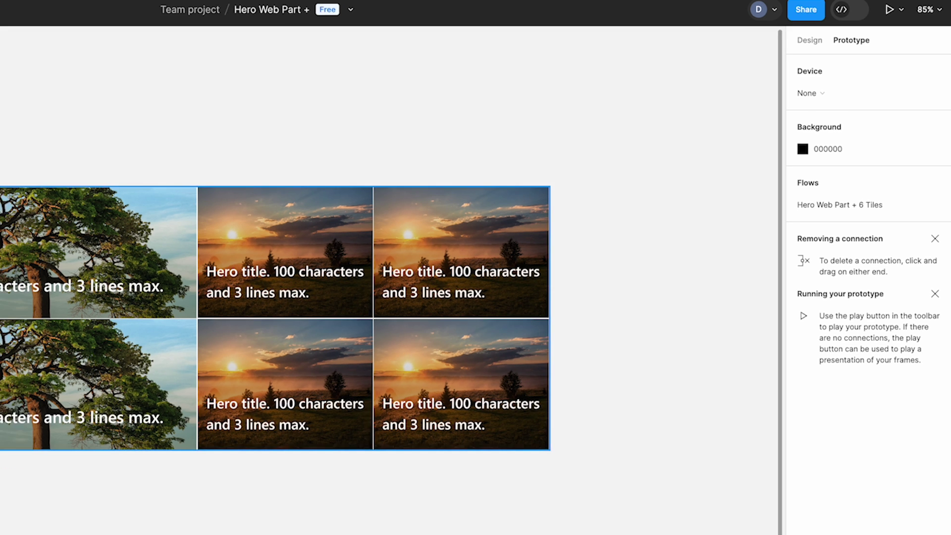
pyautogui.click(196, 184)
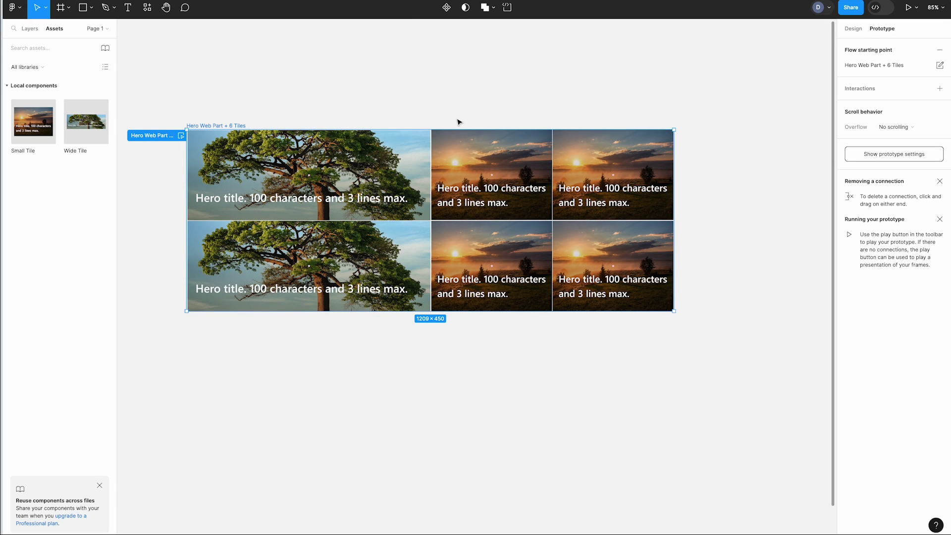
pyautogui.click(906, 9)
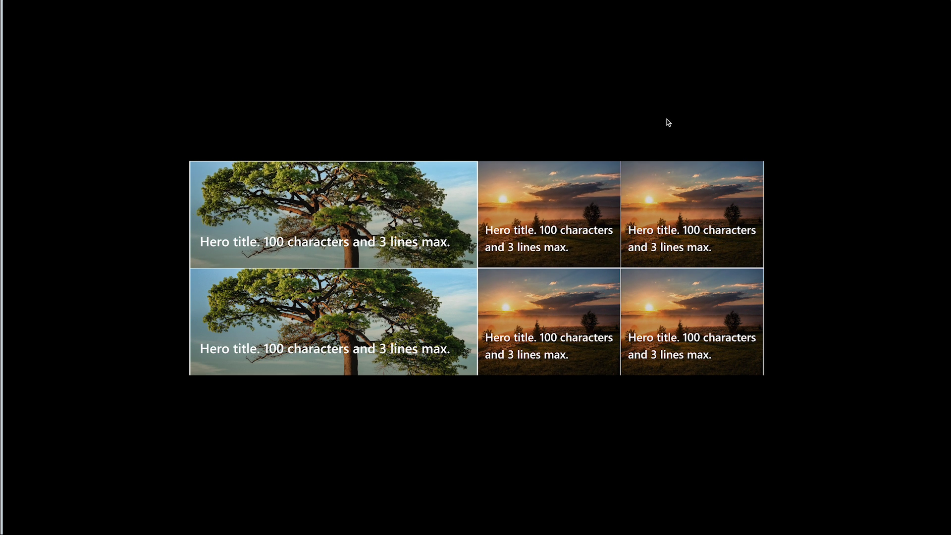
pyautogui.press('Escape')
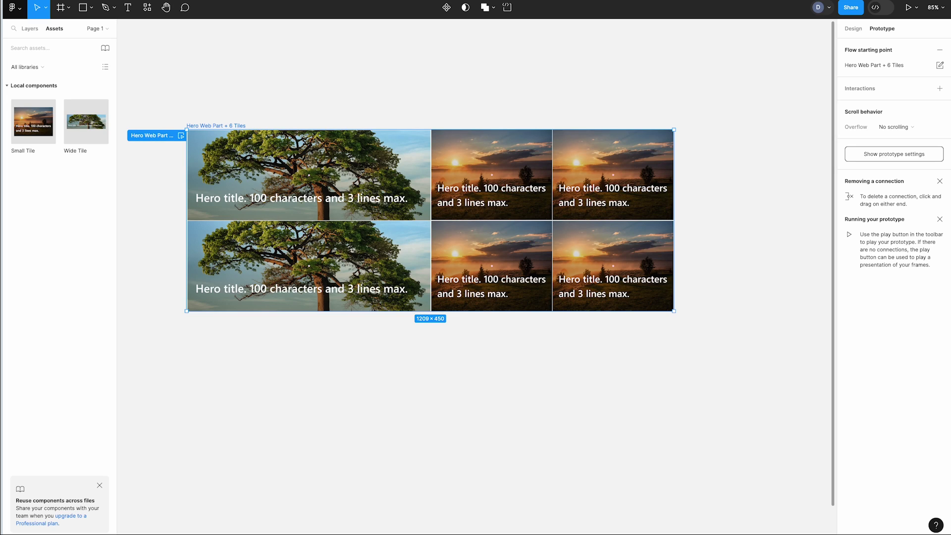
# Step: Set the prototype background colour to white (FFFFFF) and preview the flow against it
pyautogui.click(572, 65)
pyautogui.click(143, 133)
pyautogui.click(323, 89)
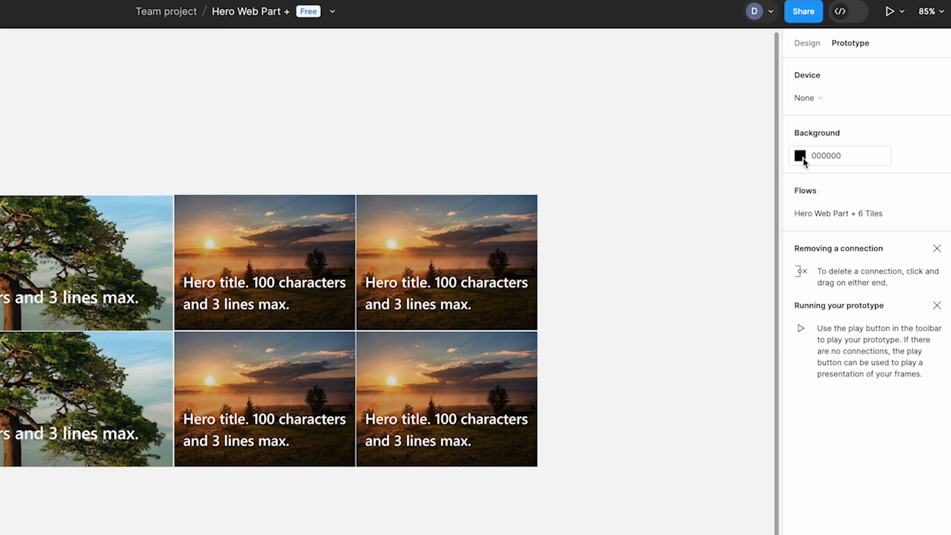
pyautogui.click(801, 155)
pyautogui.moveTo(668, 235); pyautogui.dragTo(597, 155)
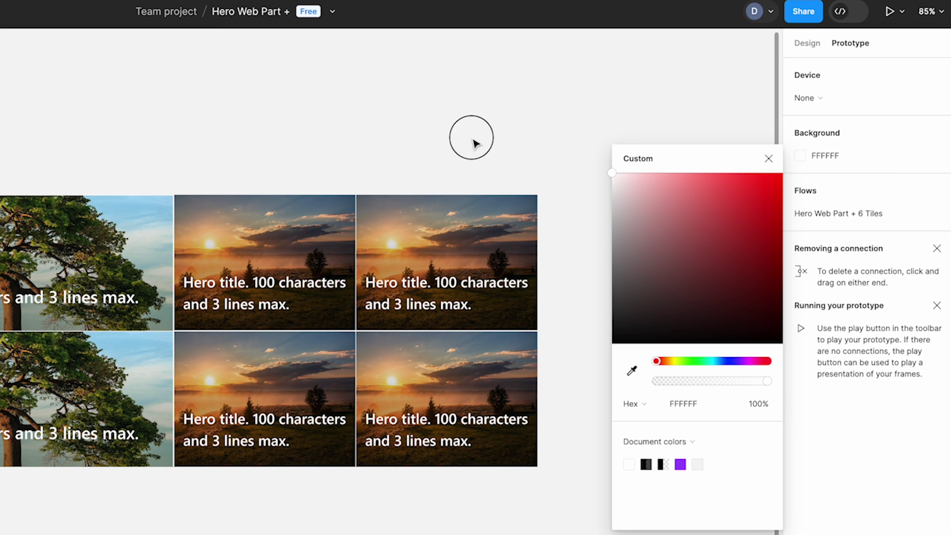
pyautogui.click(768, 159)
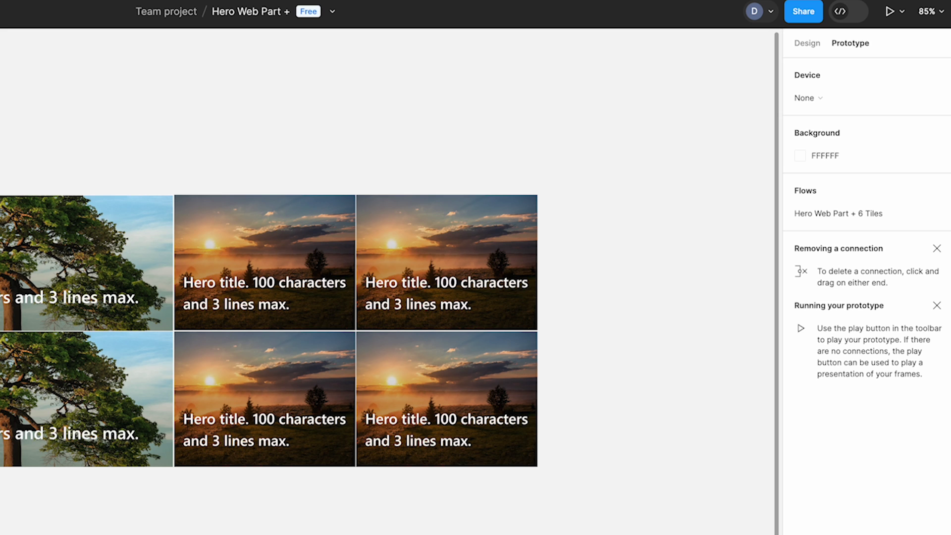
pyautogui.click(890, 11)
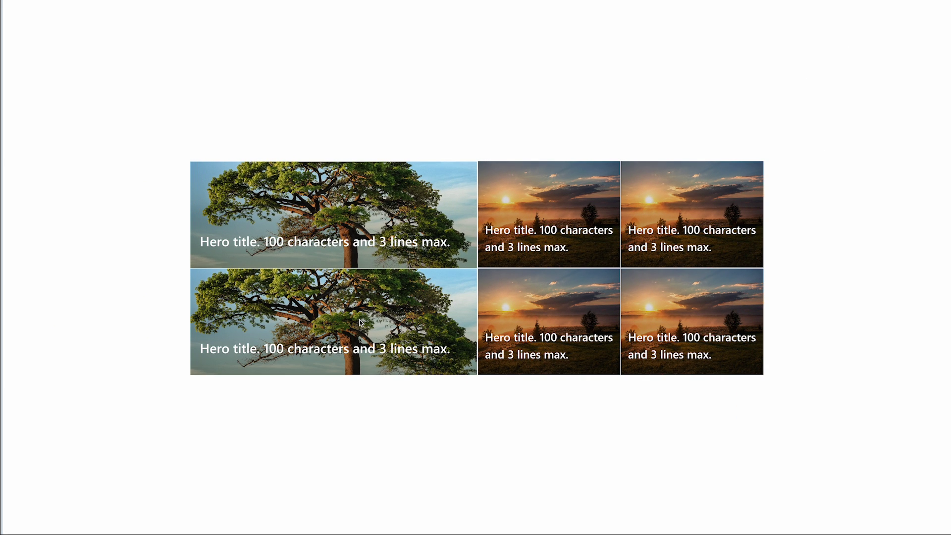
pyautogui.press('Escape')
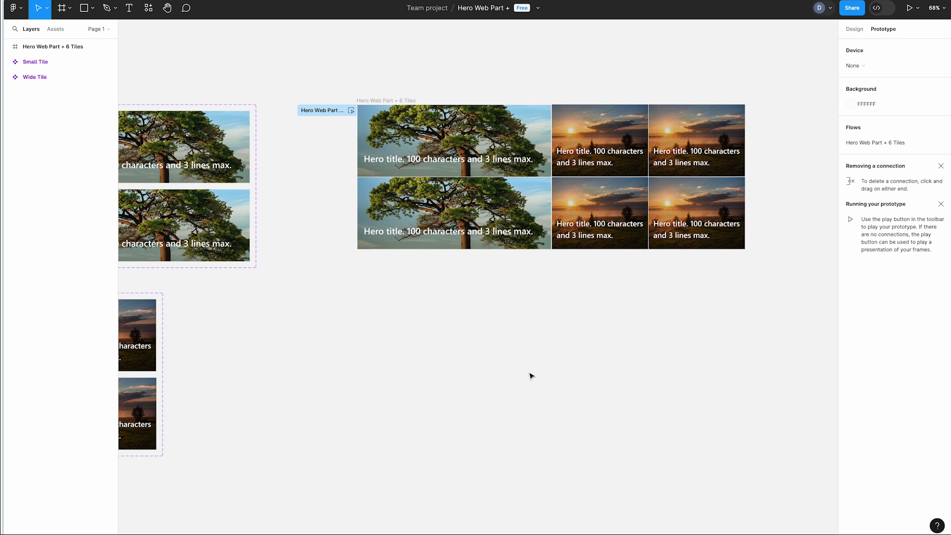
# Step: Replace the image fill of Rectangle 3 in the upper-right Small Tile with Hero 3.png
pyautogui.click(853, 29)
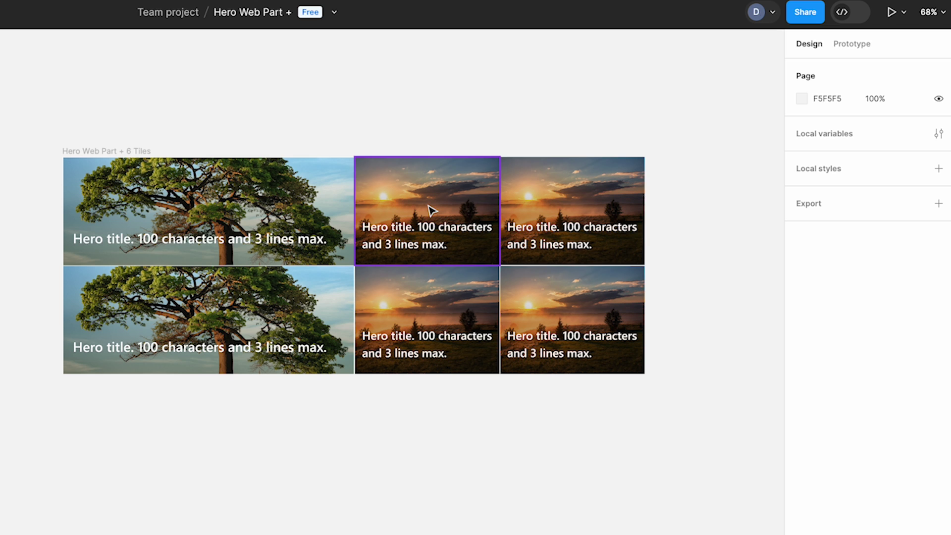
pyautogui.click(562, 198)
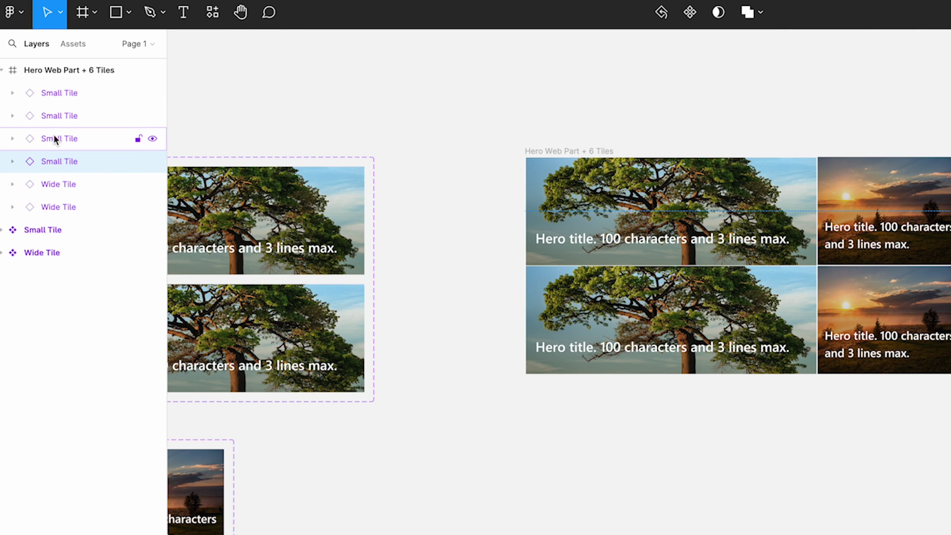
pyautogui.click(13, 162)
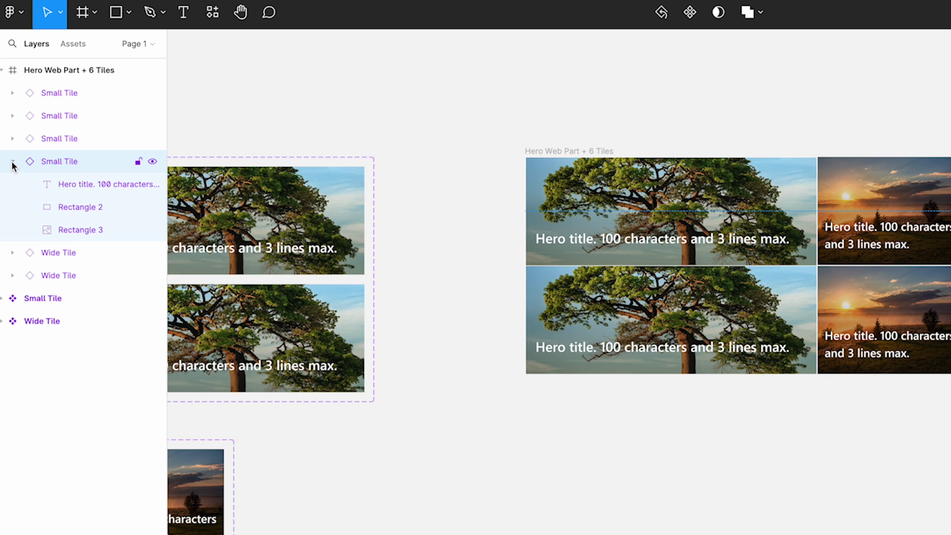
pyautogui.click(67, 233)
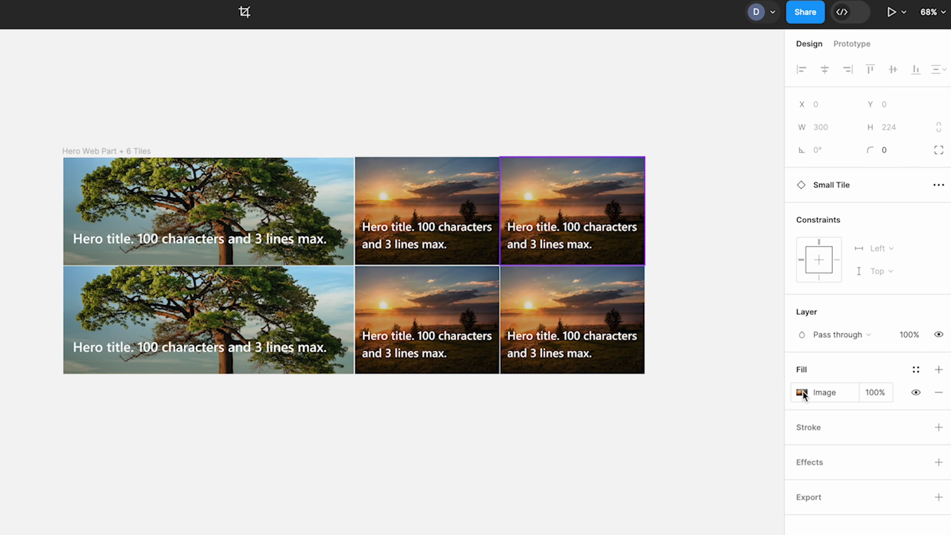
pyautogui.click(803, 393)
pyautogui.moveTo(685, 525)
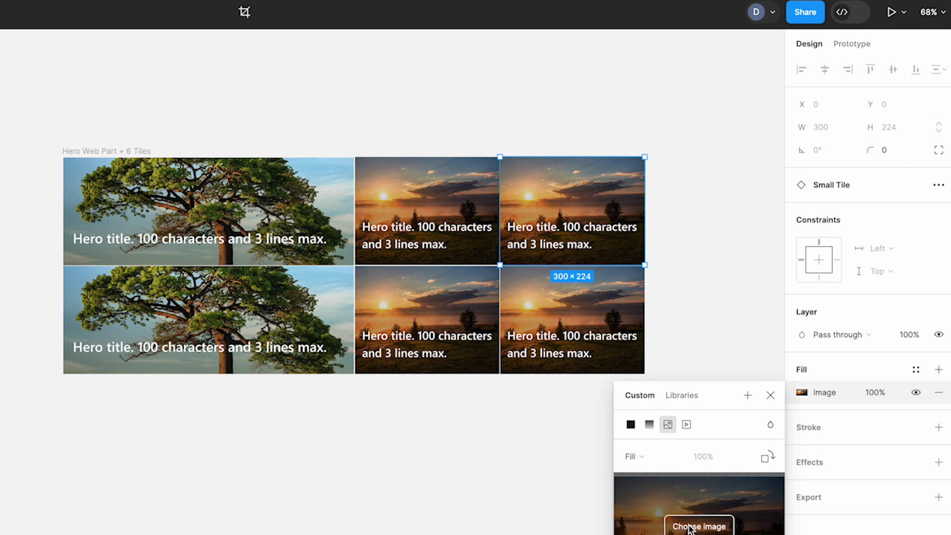
pyautogui.click(689, 527)
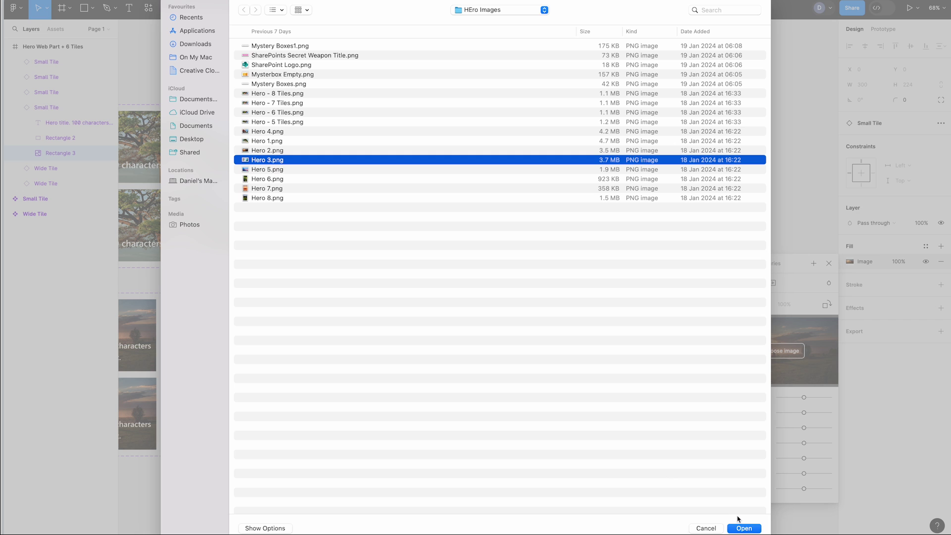
pyautogui.click(744, 528)
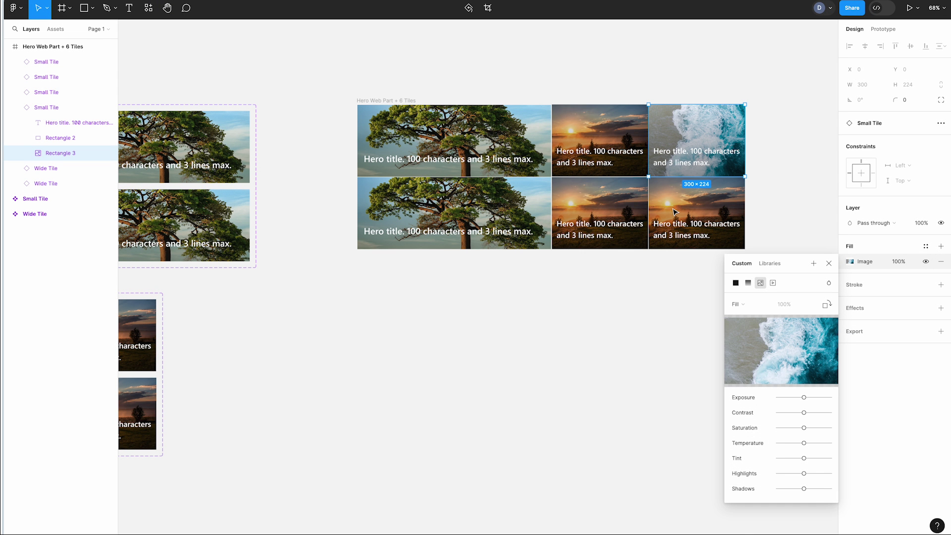
# Step: Replace the image fill of Rectangle 3 in the lower-row Small Tile beside the Wide Tile with Hero 5.png
pyautogui.click(616, 194)
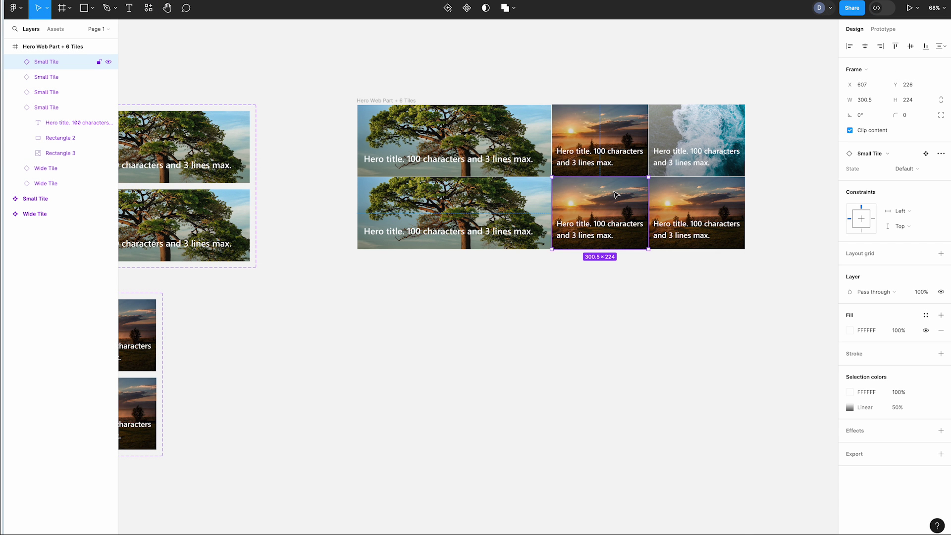
pyautogui.click(15, 62)
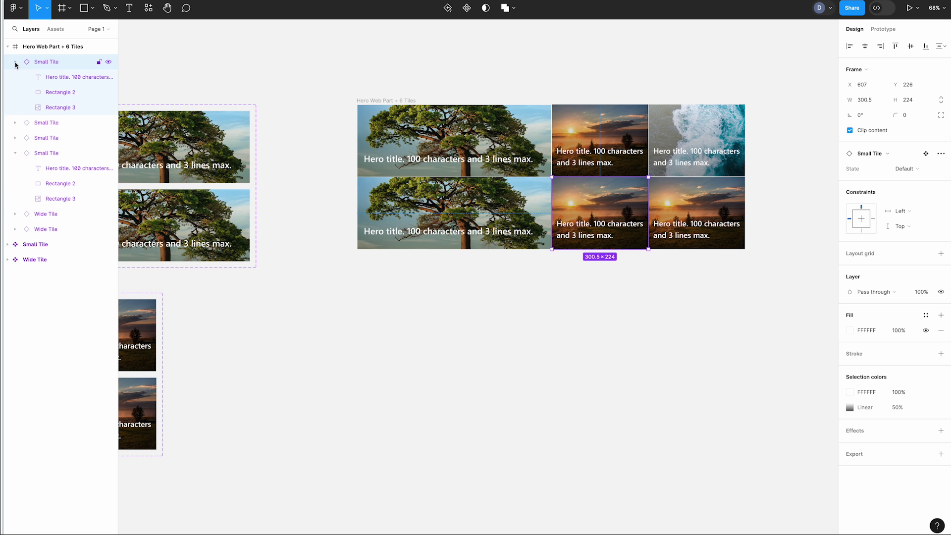
pyautogui.click(57, 106)
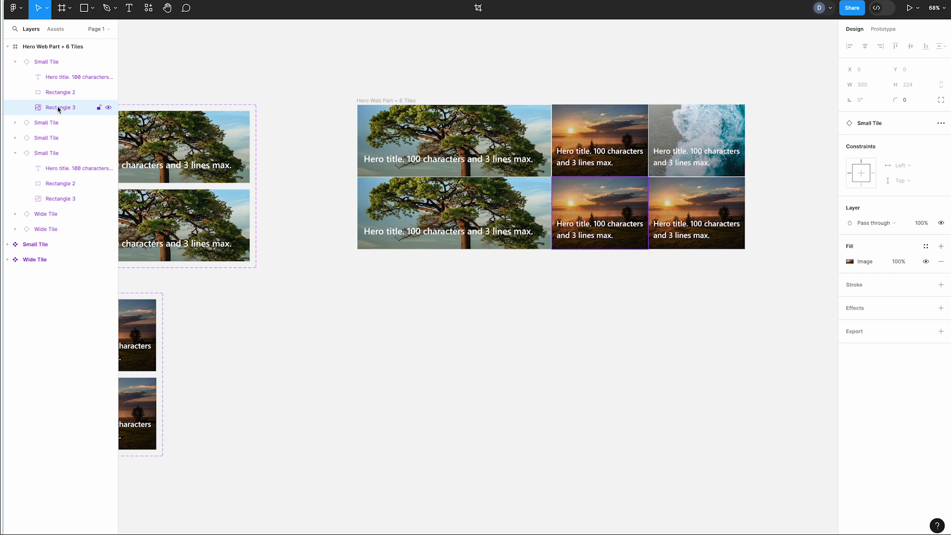
pyautogui.click(851, 263)
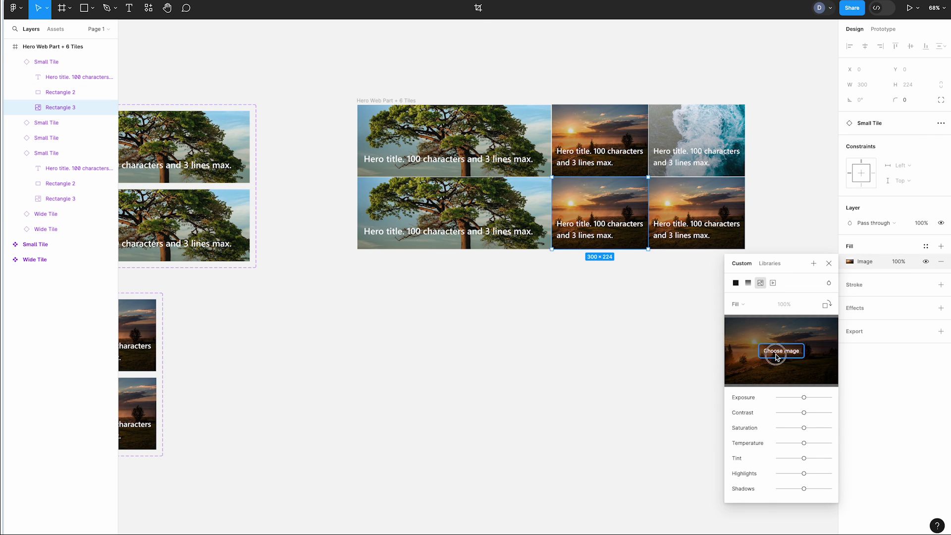
pyautogui.click(775, 352)
pyautogui.click(260, 171)
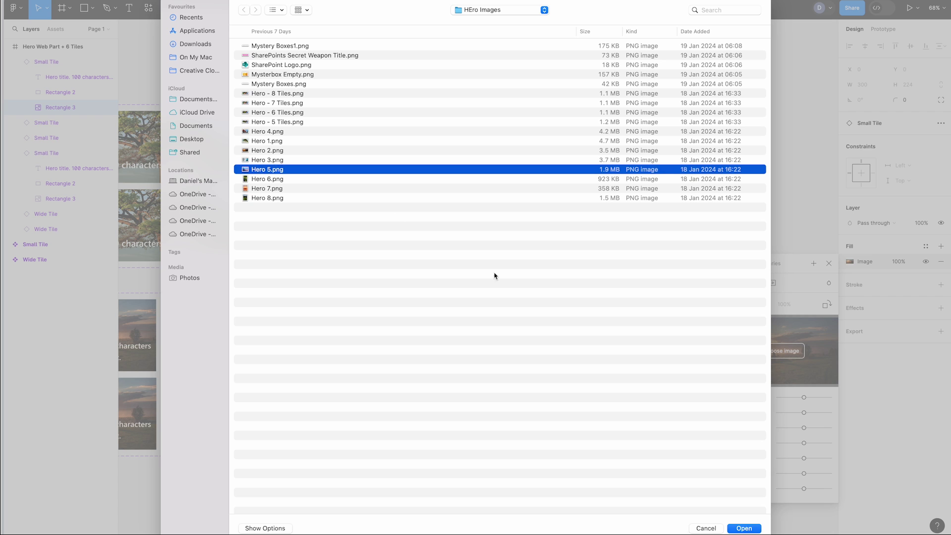
pyautogui.click(744, 529)
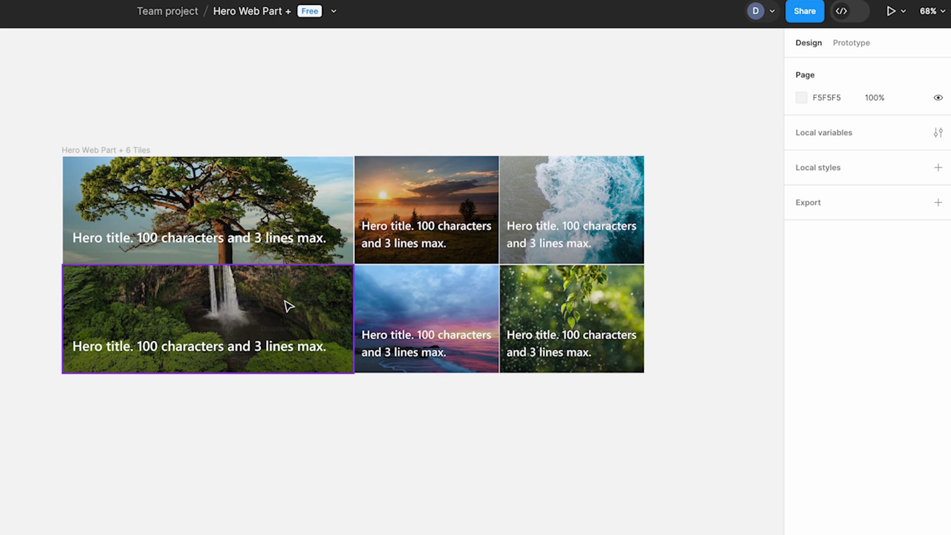
# Step: Open the hero title text of the upper Wide Tile for editing
pyautogui.doubleClick(271, 241)
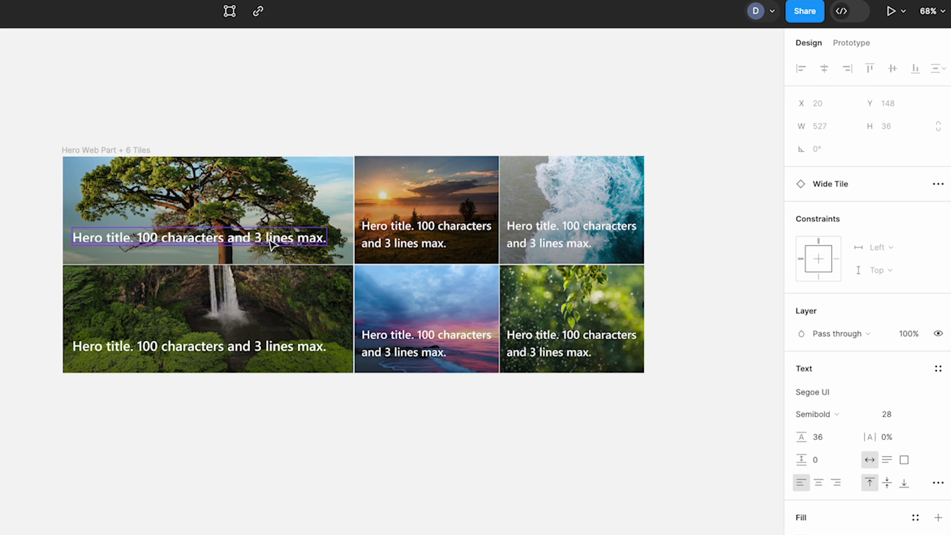
pyautogui.doubleClick(270, 240)
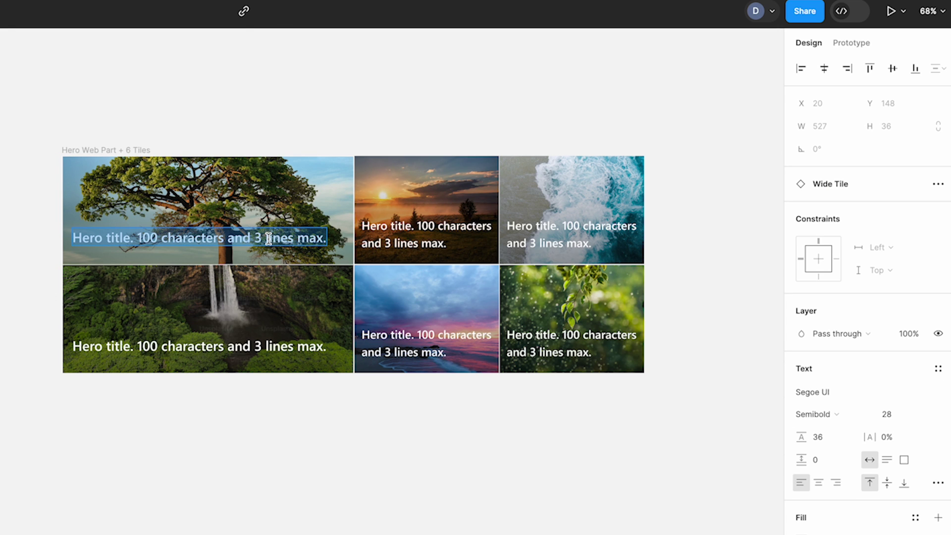
pyautogui.press('Escape')
pyautogui.click(200, 465)
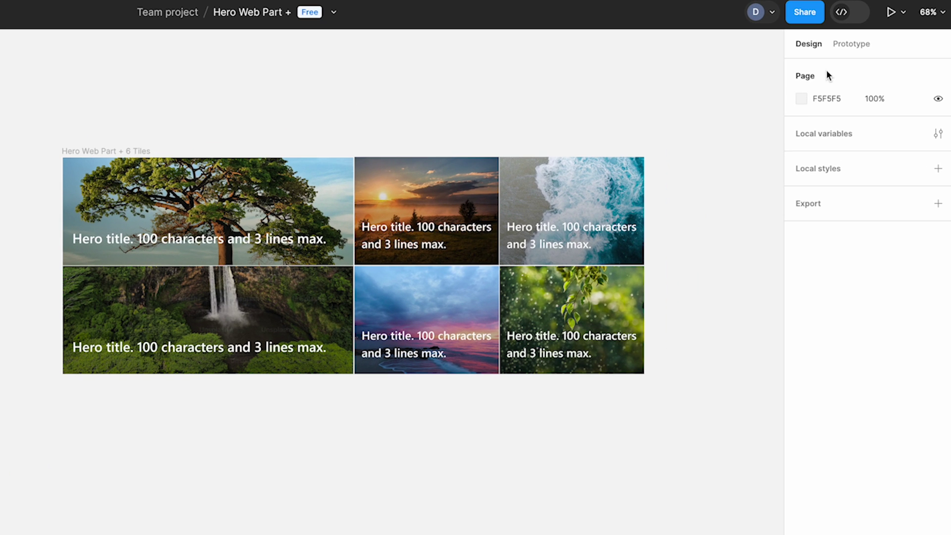
# Step: Add an On click interaction with an Open link action to the upper Wide Tile, leaving the link address blank
pyautogui.click(848, 46)
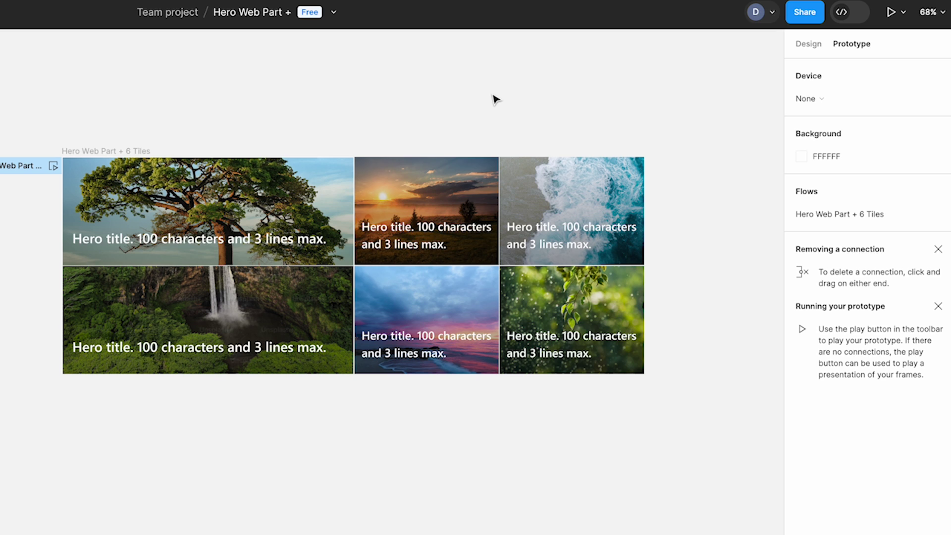
pyautogui.click(251, 212)
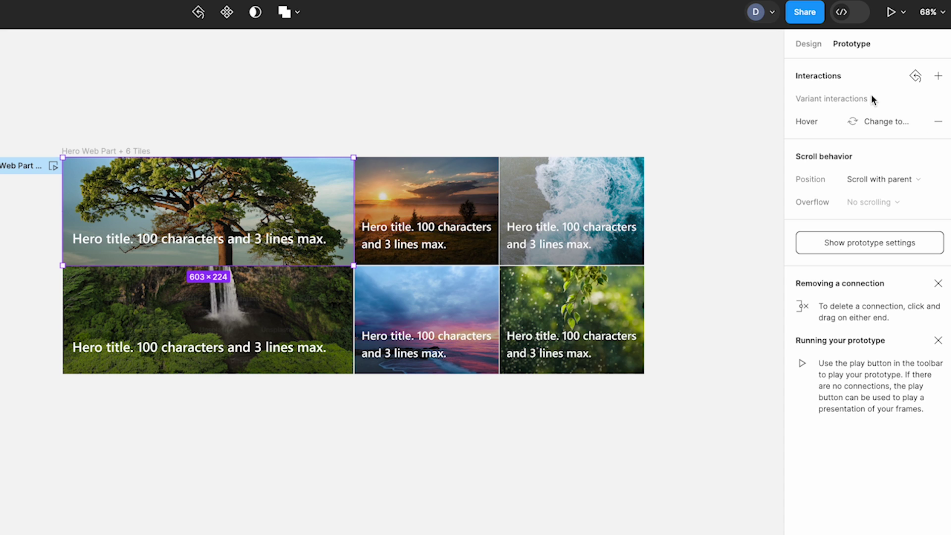
pyautogui.click(937, 75)
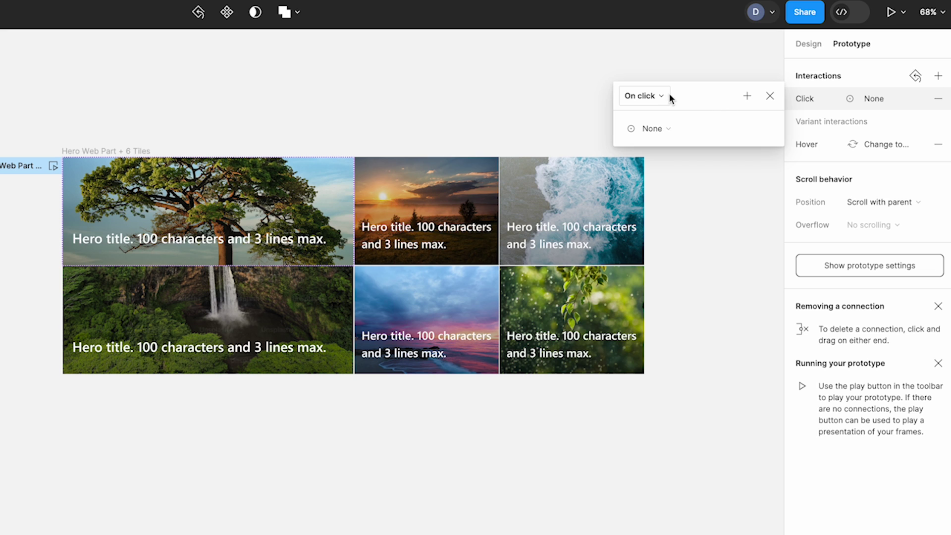
pyautogui.click(668, 128)
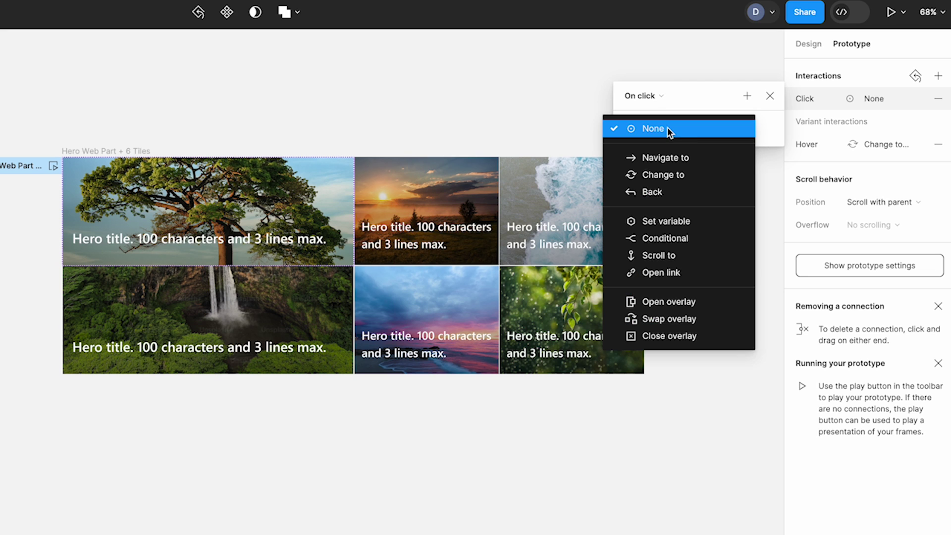
pyautogui.click(664, 273)
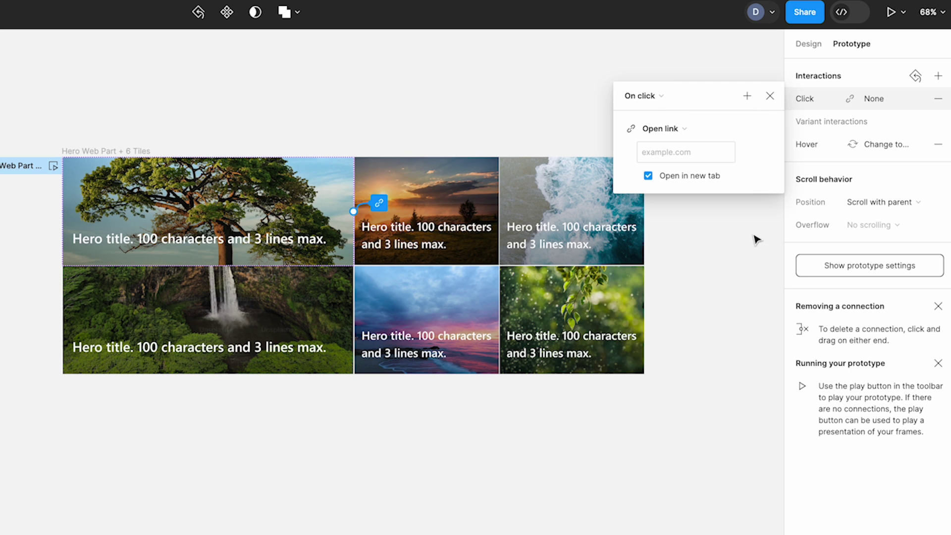
pyautogui.click(689, 148)
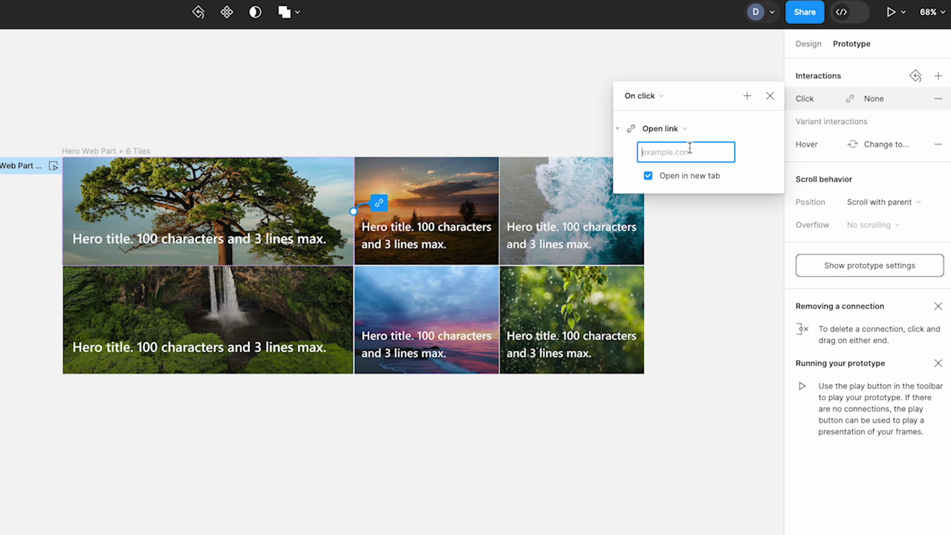
pyautogui.click(769, 96)
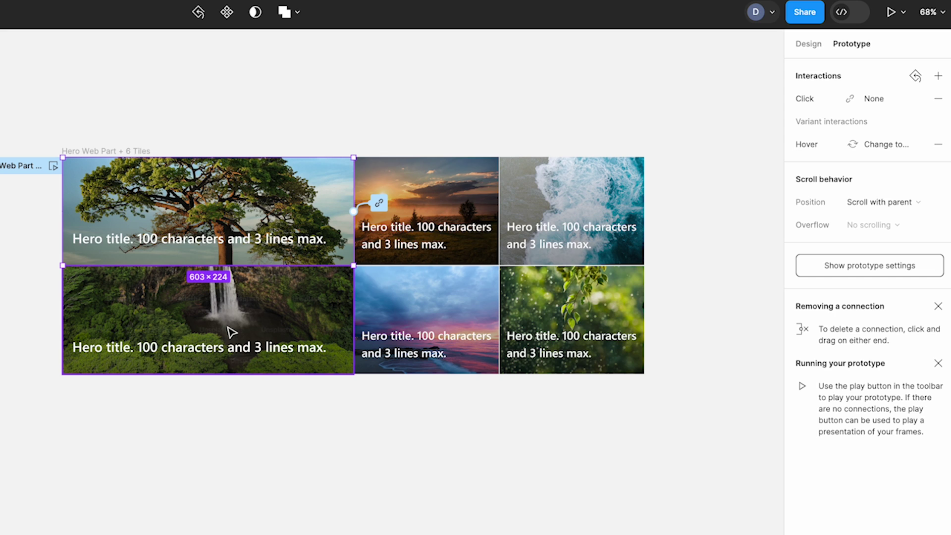
pyautogui.click(206, 471)
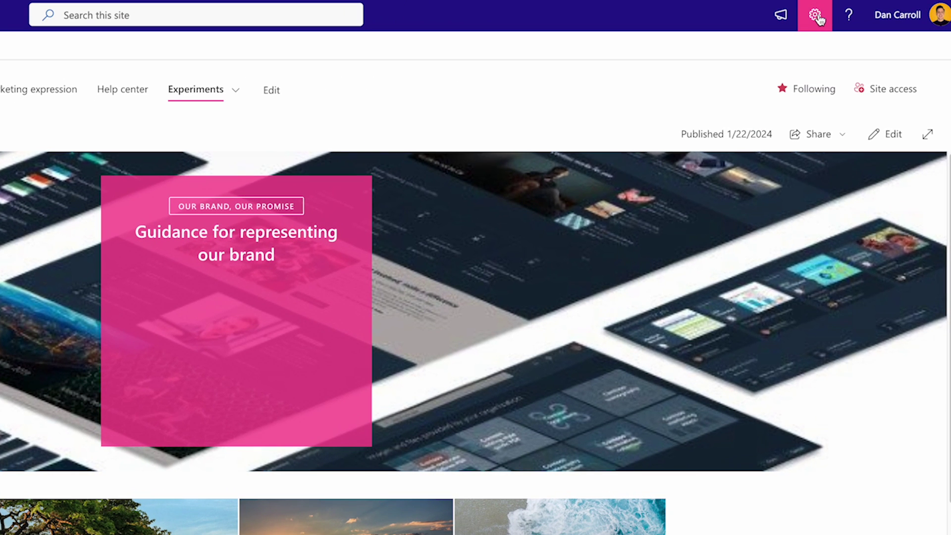
# Step: Switch to the SharePoint site and open the HTML Field Security page of its site settings
pyautogui.click(859, 9)
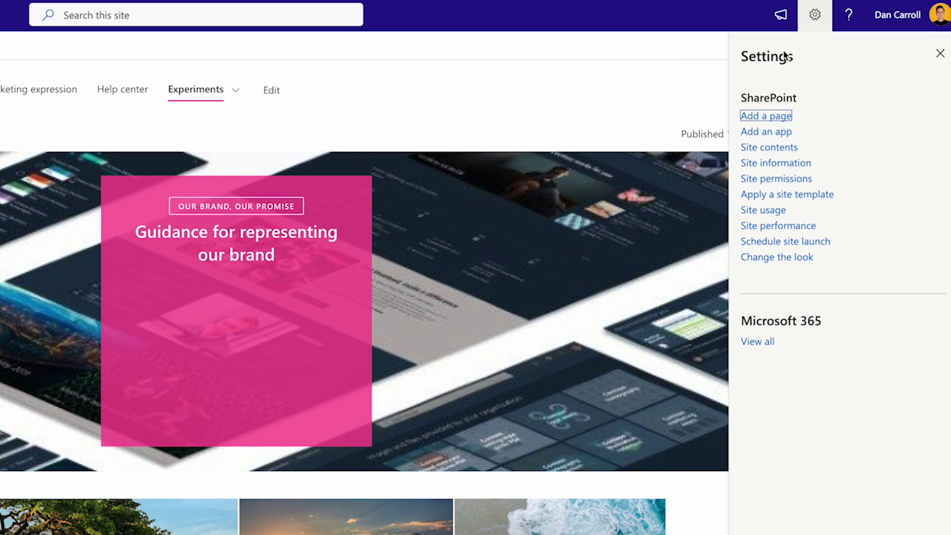
pyautogui.click(762, 167)
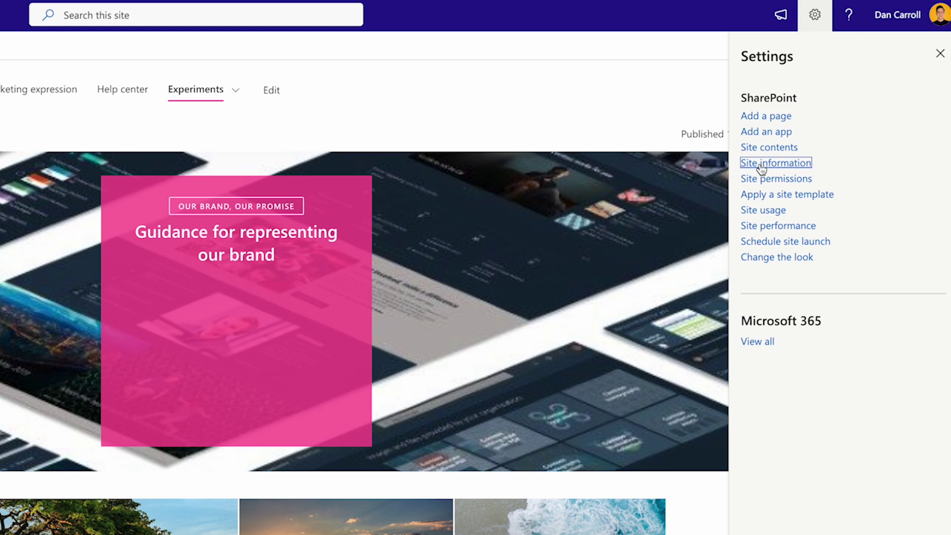
pyautogui.click(748, 333)
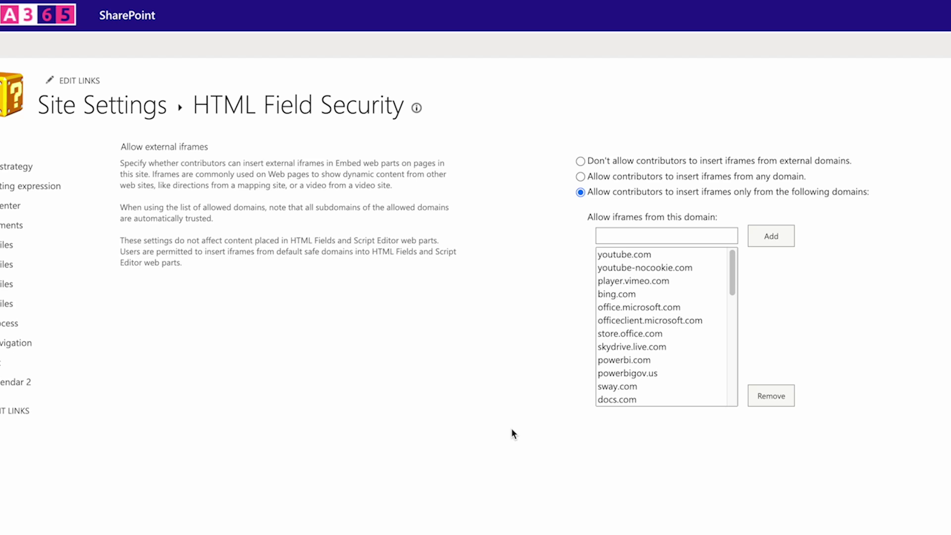
# Step: Add figma.com to the domains from which contributors are allowed to insert iframes
pyautogui.click(618, 234)
pyautogui.write('figma.com')
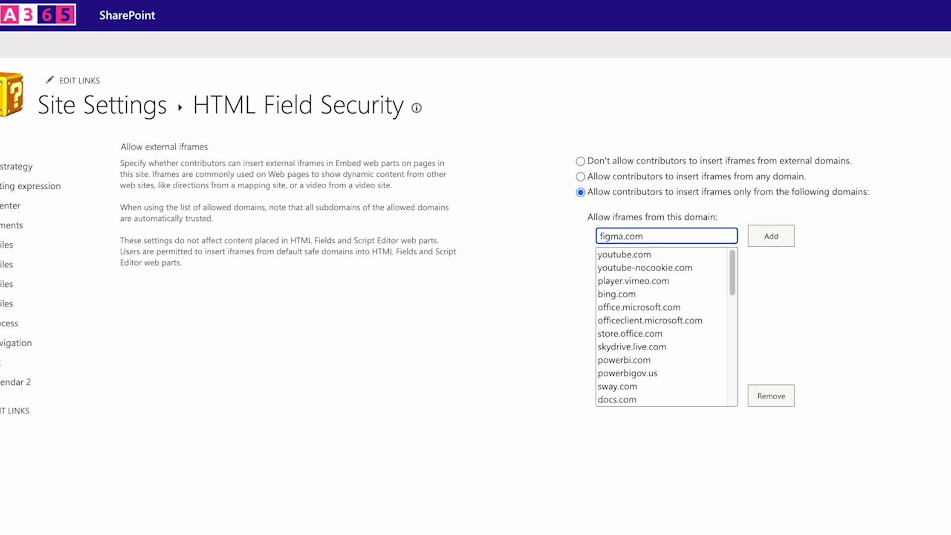
pyautogui.click(791, 242)
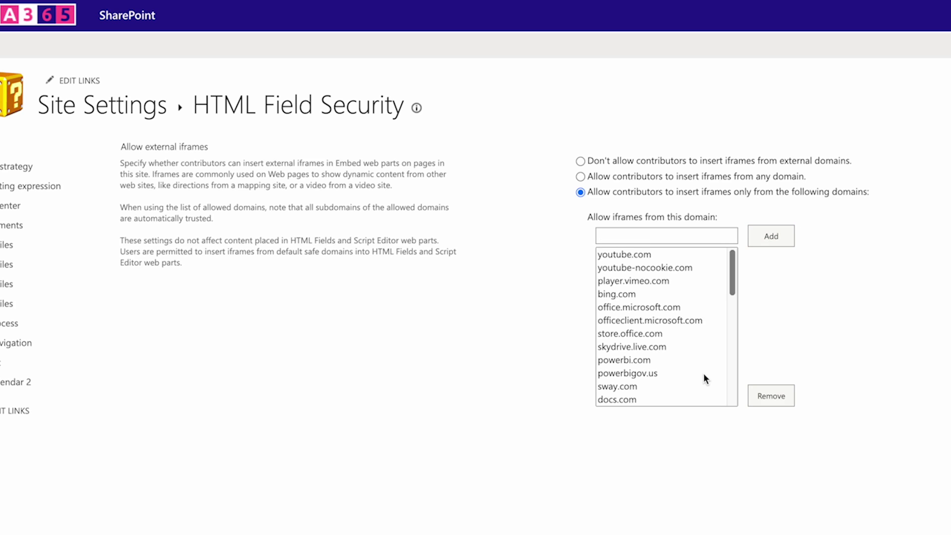
pyautogui.scroll(-4, 704, 373)
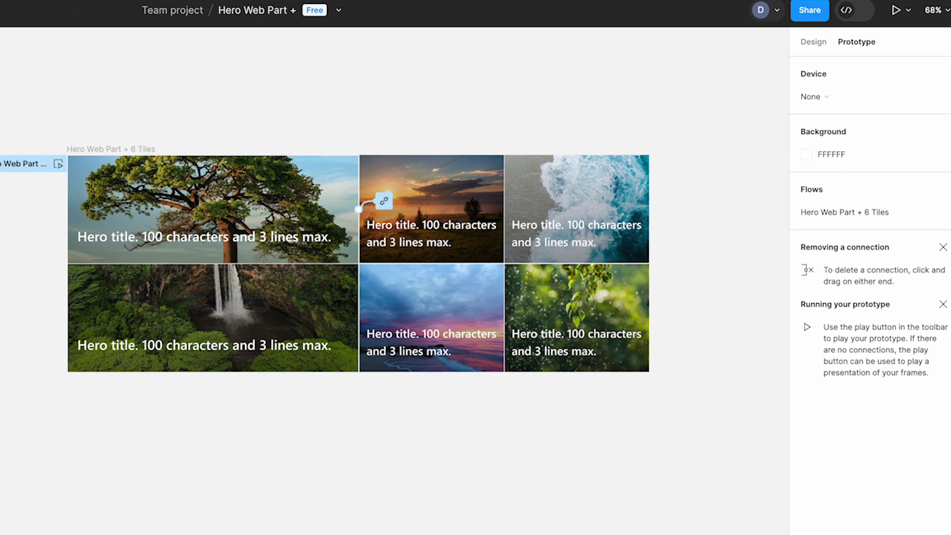
# Step: Switch to Figma, present the Hero Web Part + 6 Tiles flow and open the prototype's sharing settings
pyautogui.click(12, 167)
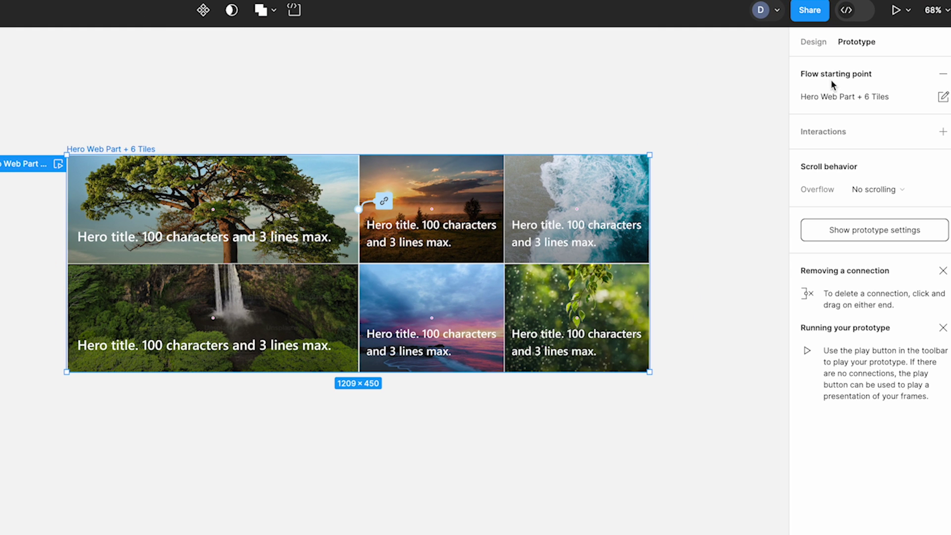
pyautogui.click(895, 11)
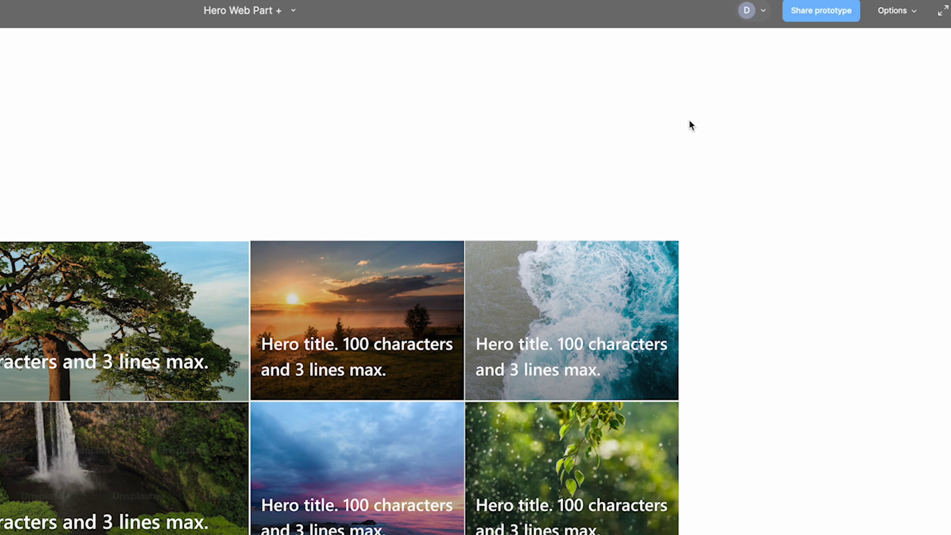
pyautogui.click(818, 12)
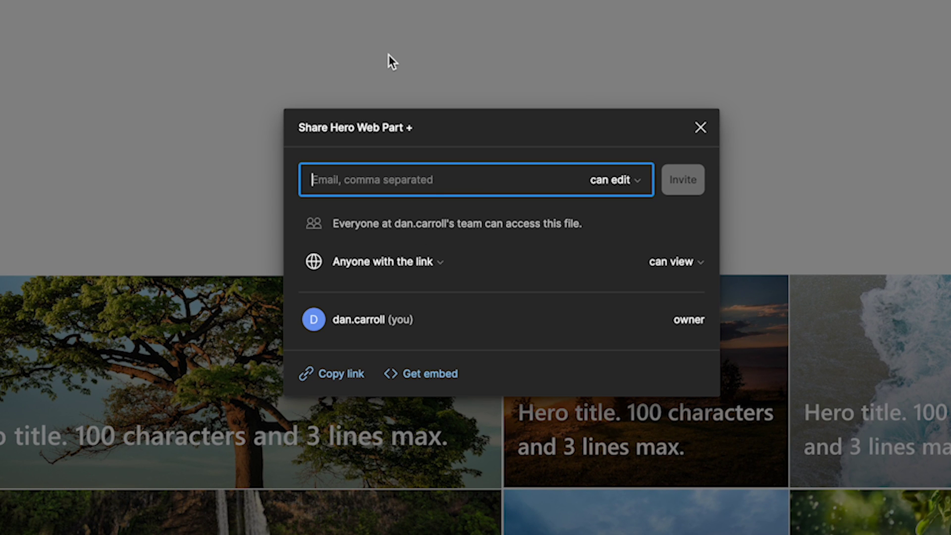
# Step: Try to set the invite permission to can view prototypes
pyautogui.click(613, 182)
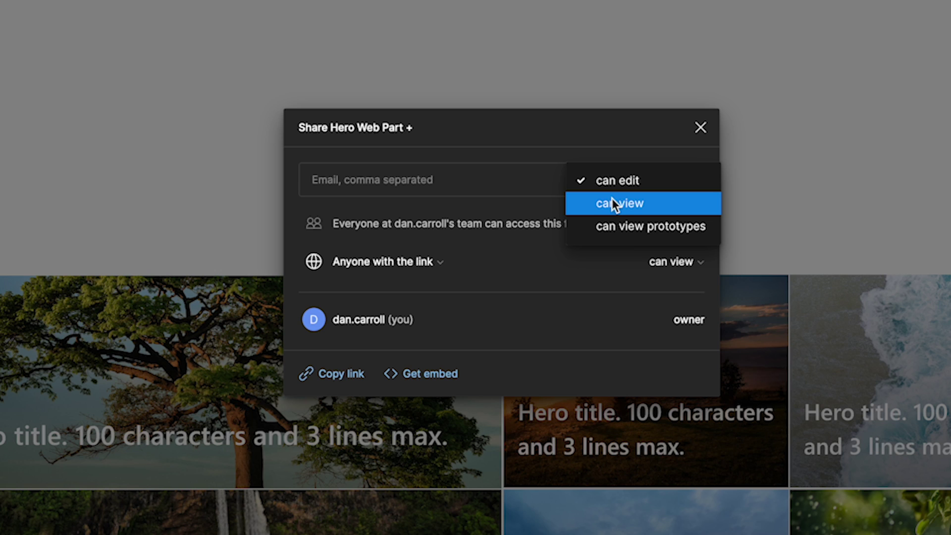
pyautogui.click(610, 221)
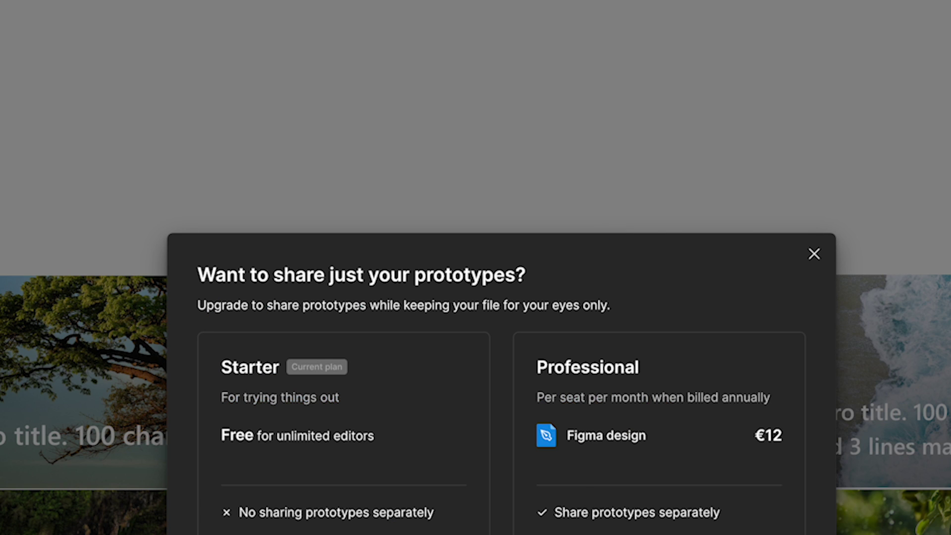
pyautogui.click(815, 255)
# Step: Set the invite permission to can view and copy the prototype's public embed code
pyautogui.click(632, 174)
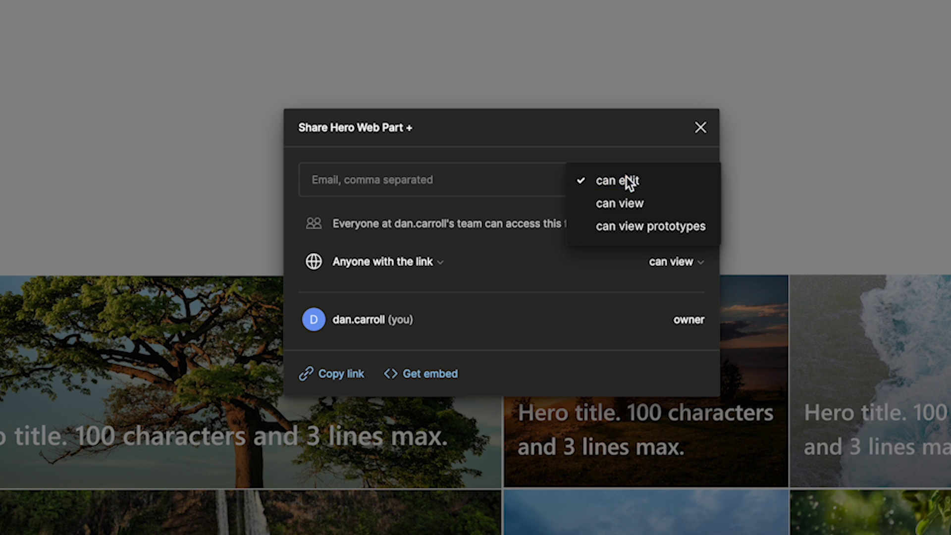
pyautogui.click(626, 207)
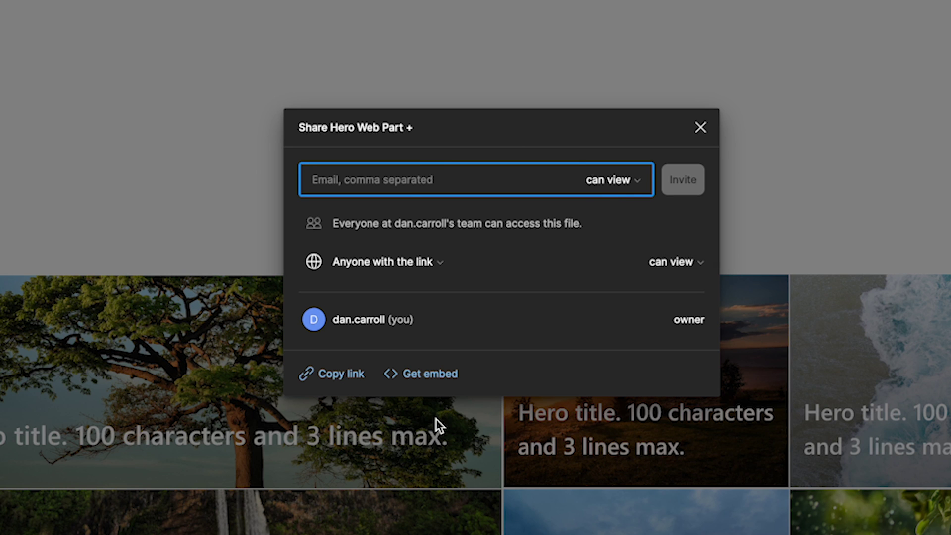
pyautogui.click(441, 376)
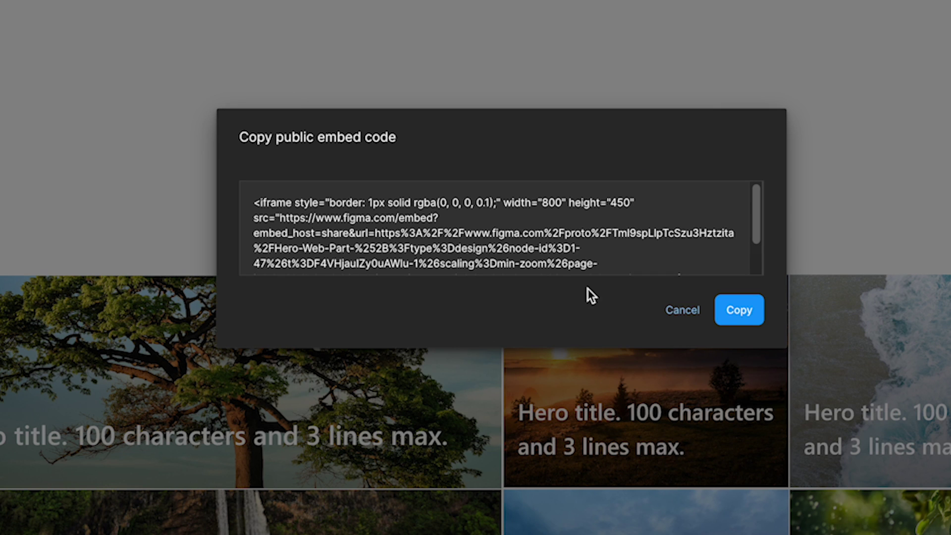
pyautogui.click(743, 319)
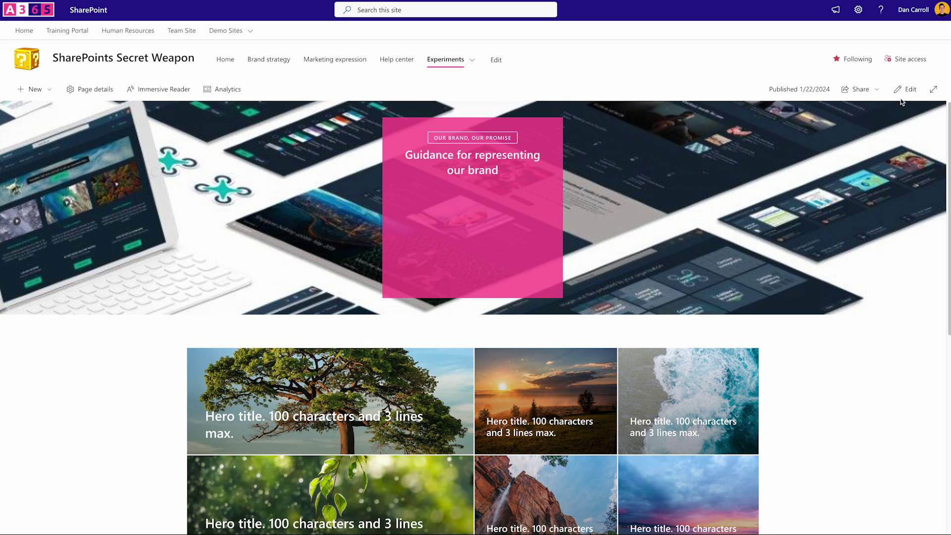
# Step: Switch to the SharePoint page, edit it, and replace the hero tiles web part below the banner with a new Embed web part
pyautogui.click(908, 89)
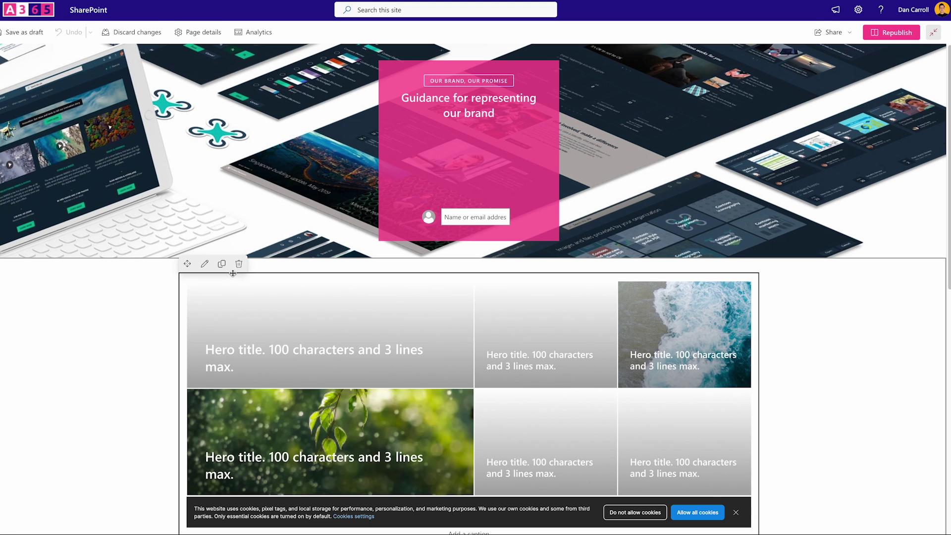
pyautogui.click(238, 263)
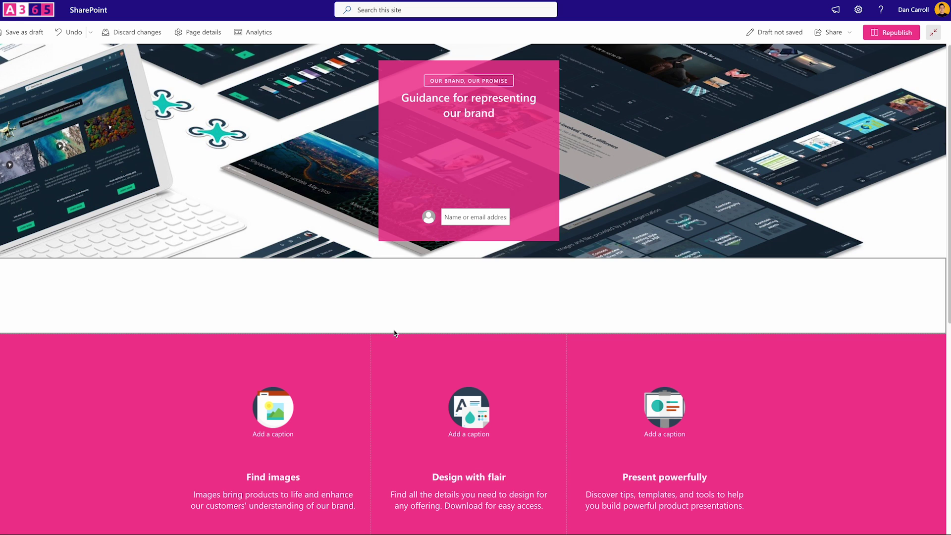
pyautogui.moveTo(470, 267)
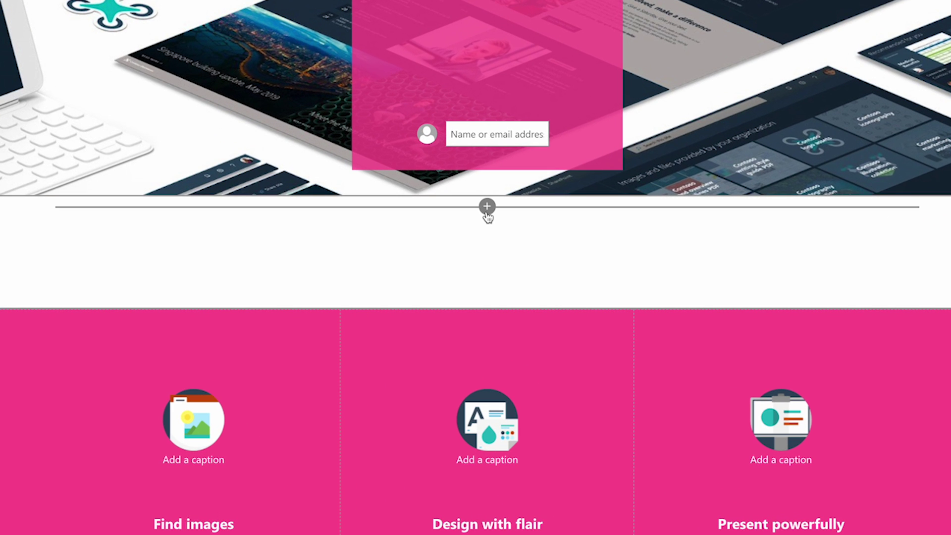
pyautogui.click(487, 207)
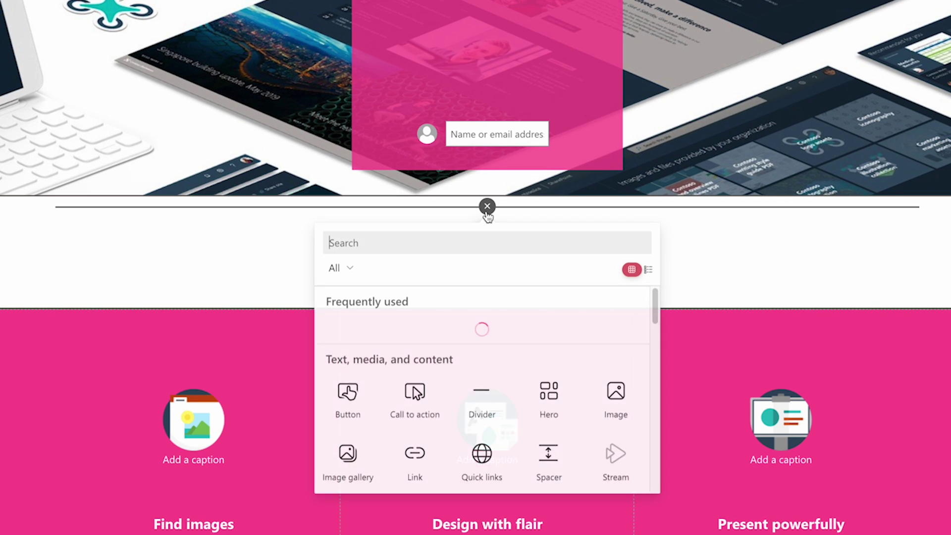
pyautogui.write('emb')
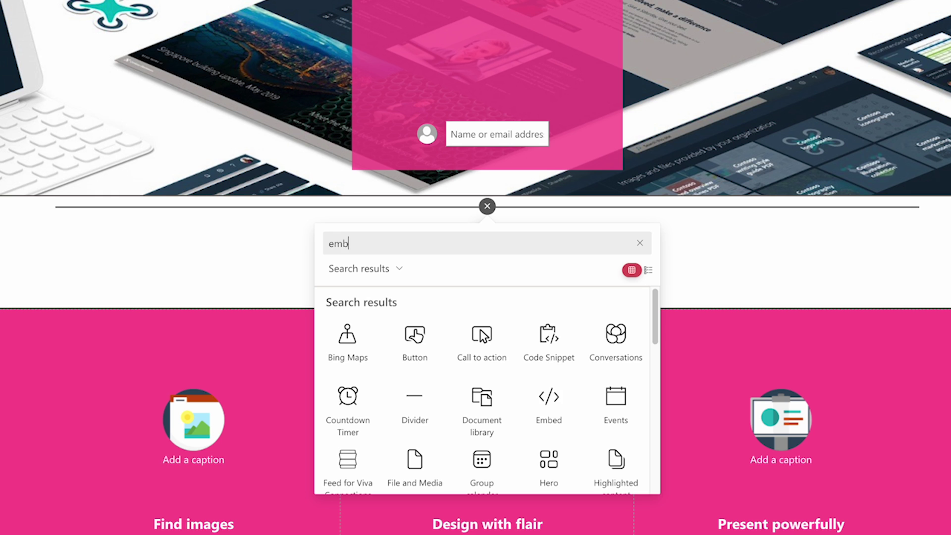
pyautogui.click(347, 342)
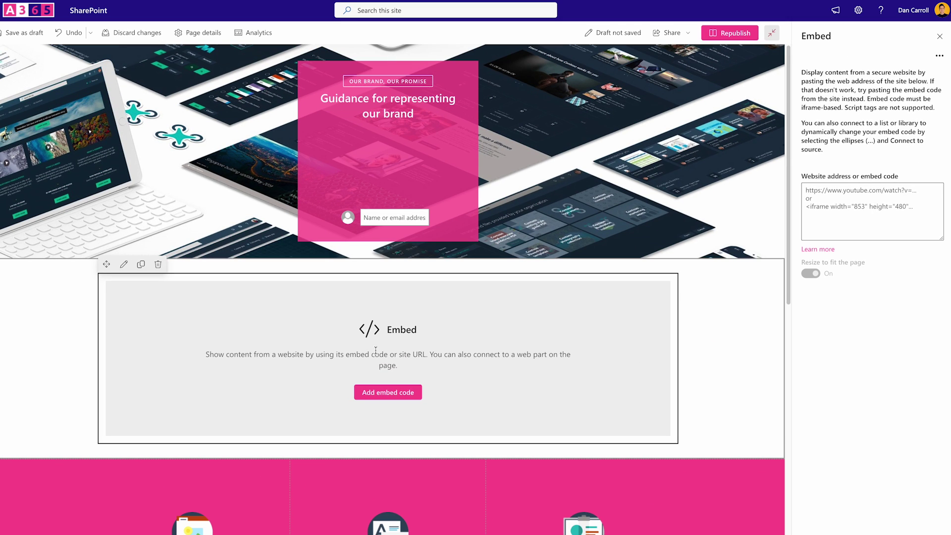
# Step: Paste the copied Figma iframe code as the Embed web part's embed code
pyautogui.click(803, 199)
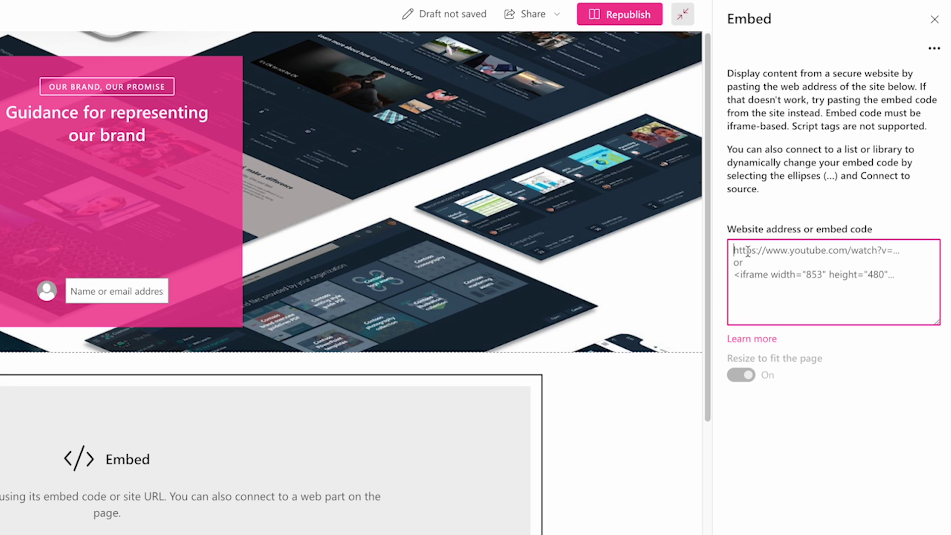
pyautogui.hotkey('ctrl', 'v')
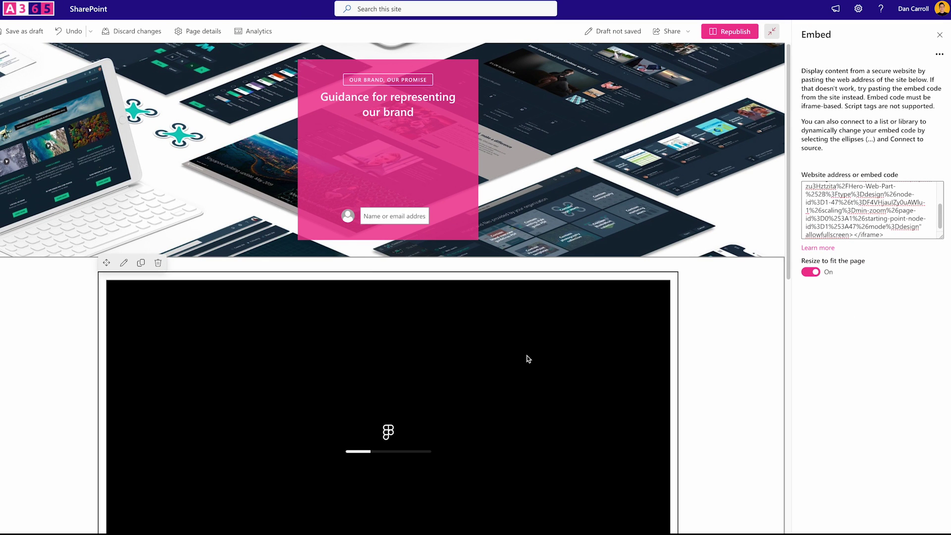
pyautogui.scroll(-3, 527, 357)
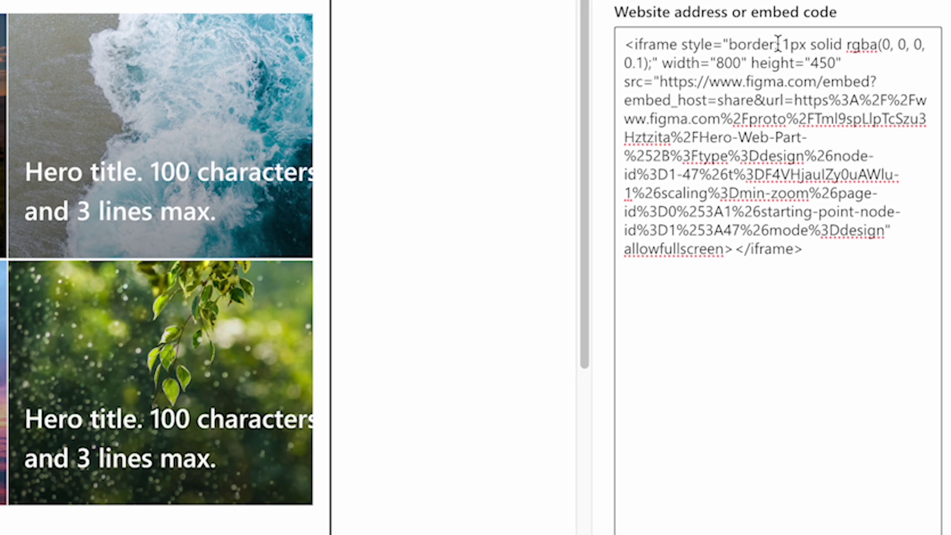
# Step: Remove the border value 1px solid rgba(0, 0, 0, 0.1) from the iframe style in the embed code
pyautogui.moveTo(782, 44); pyautogui.dragTo(649, 62)
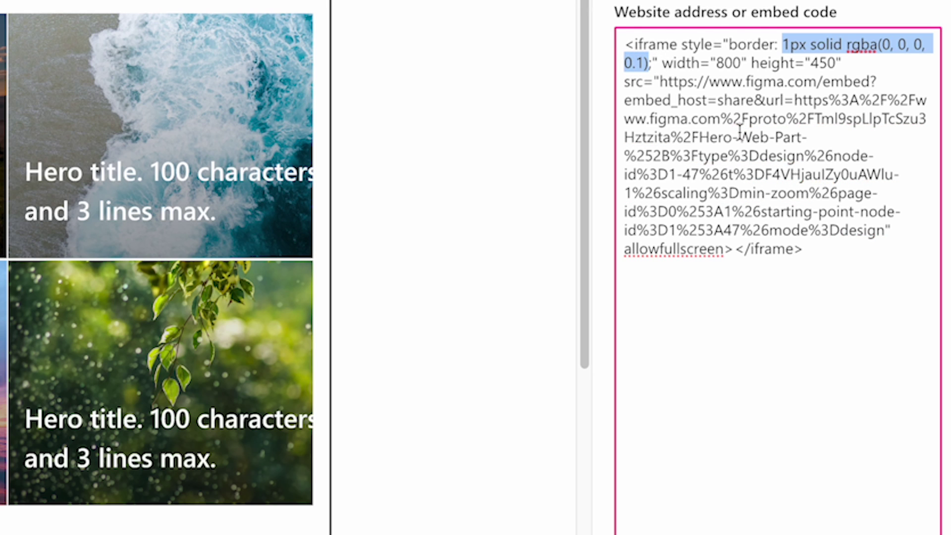
pyautogui.press('BackSpace')
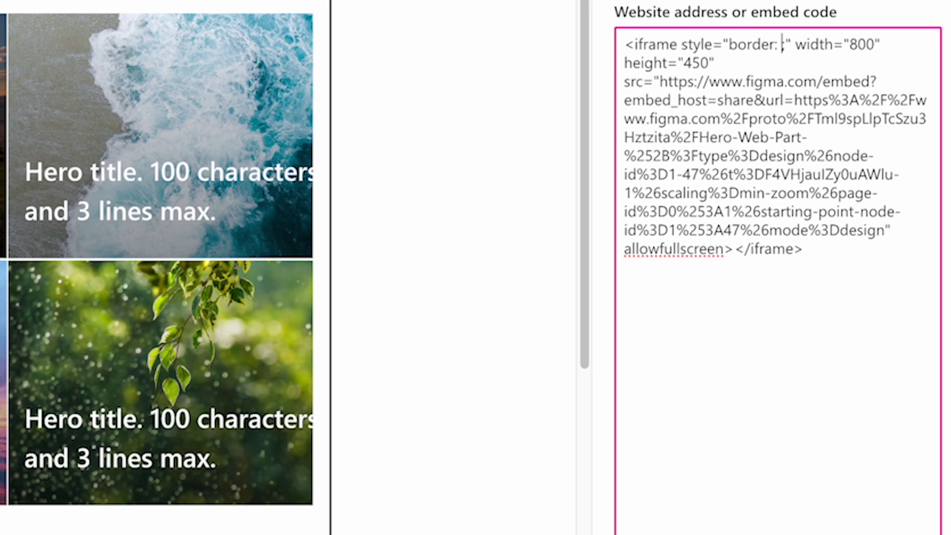
pyautogui.write('none')
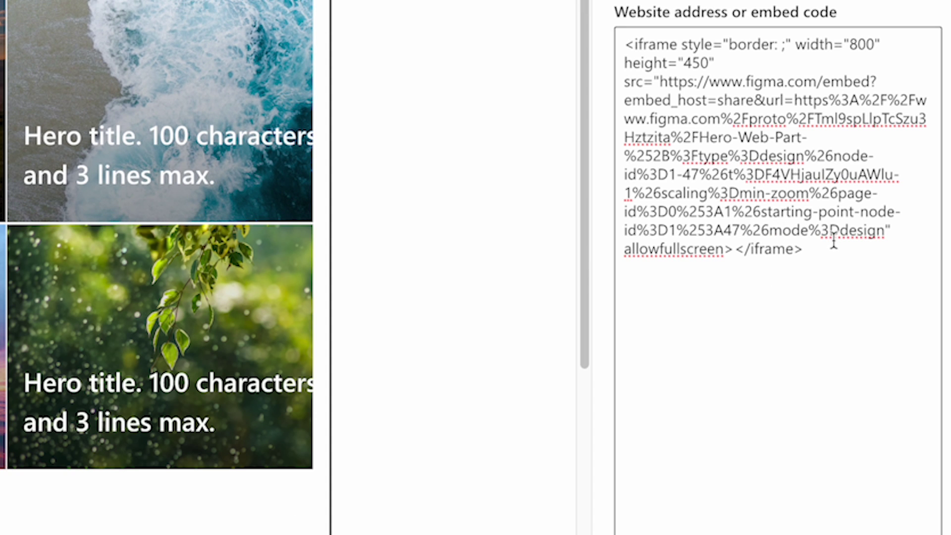
# Step: Append %26hide-ui%3D1 to the end of the Figma source URL in the iframe embed code, directly after mode%3Ddesign
pyautogui.click(885, 231)
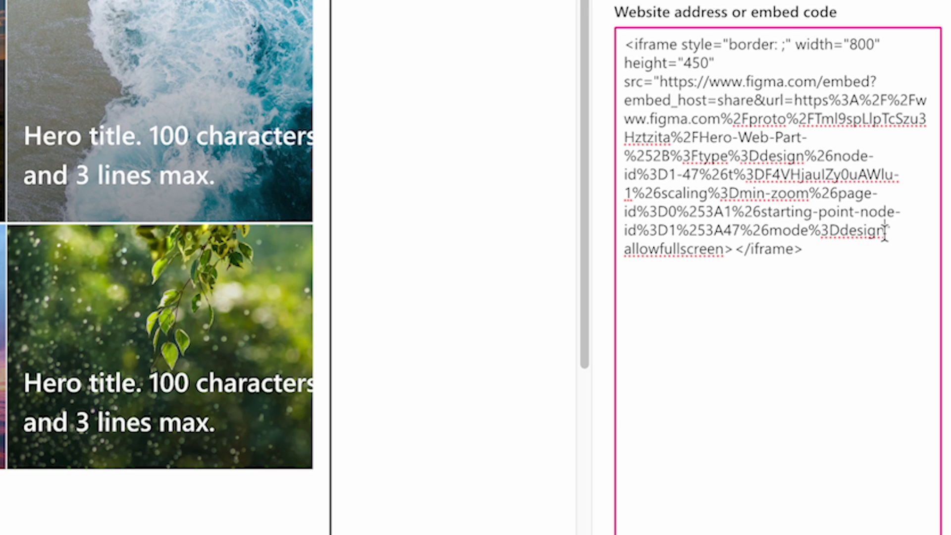
pyautogui.hotkey('ctrl', 'v')
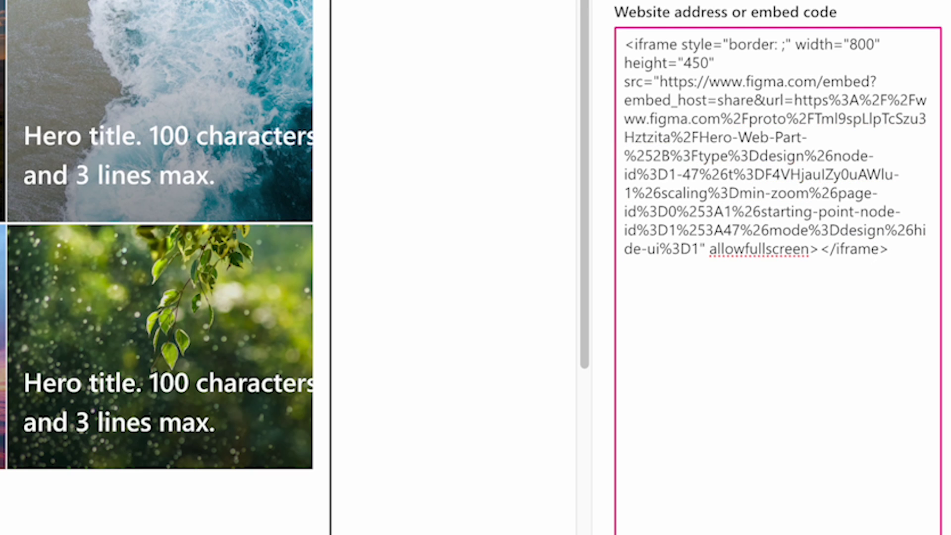
pyautogui.moveTo(885, 232); pyautogui.dragTo(698, 248)
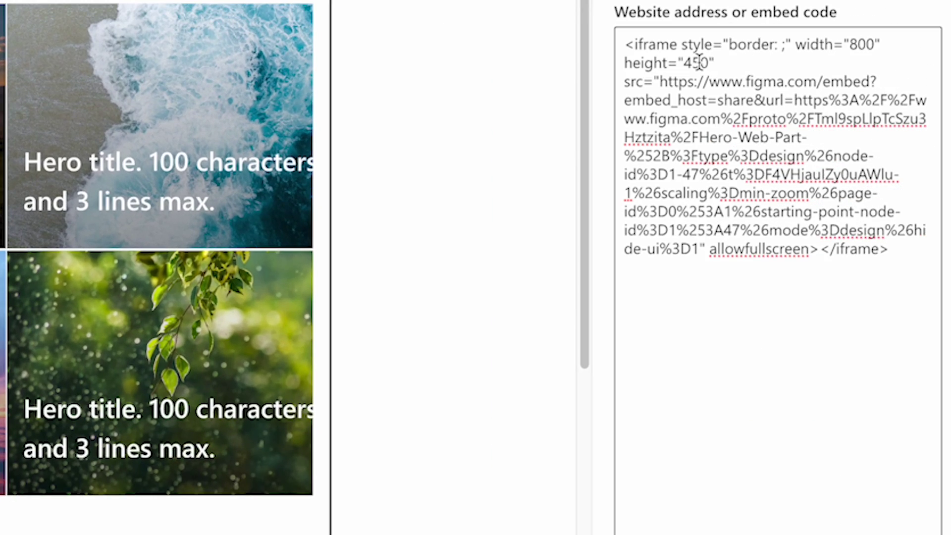
# Step: Set the iframe height in the embed code to 375
pyautogui.click(696, 62)
pyautogui.moveTo(699, 63); pyautogui.dragTo(687, 62)
pyautogui.write('30')
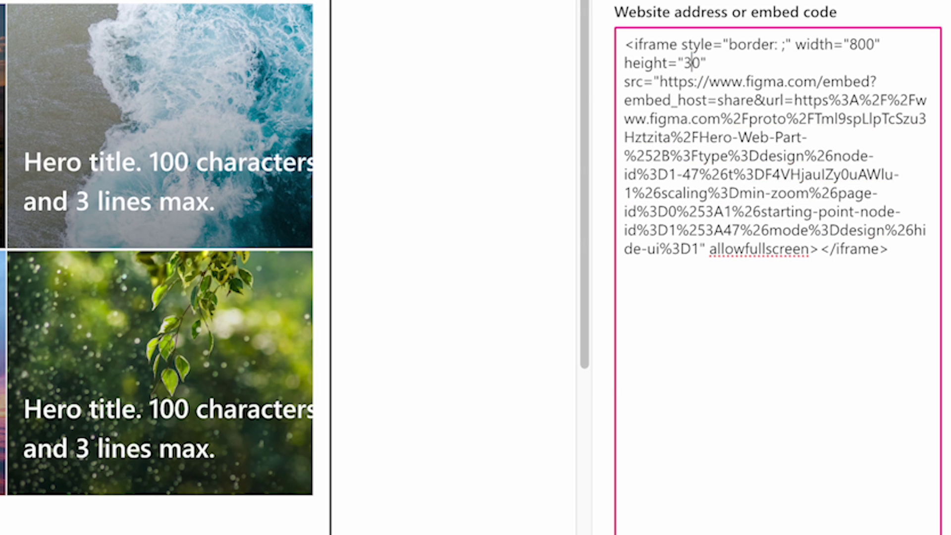
pyautogui.write('75')
pyautogui.press('Delete')
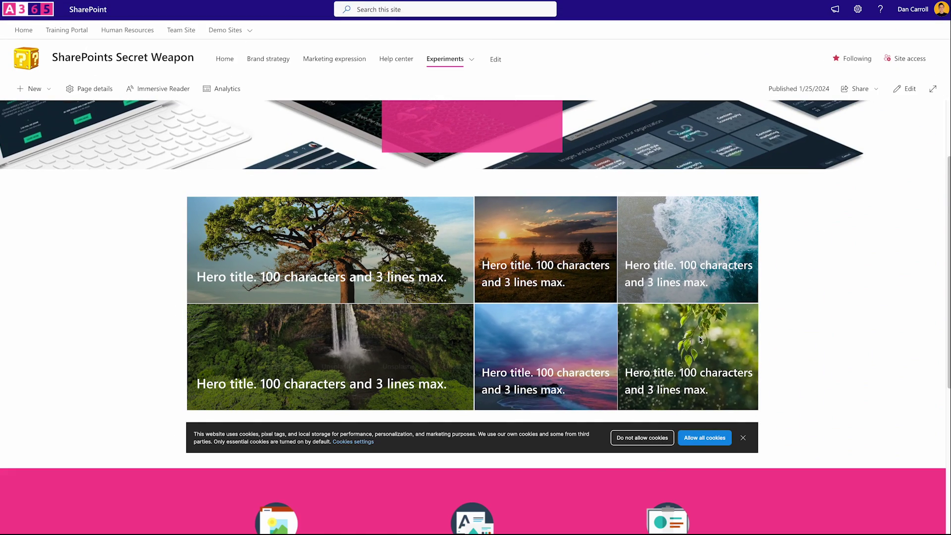
# Step: Review the embedded hero tiles on the published page and allow all cookies in the notice beneath them
pyautogui.scroll(3, 818, 246)
pyautogui.scroll(-2, 604, 243)
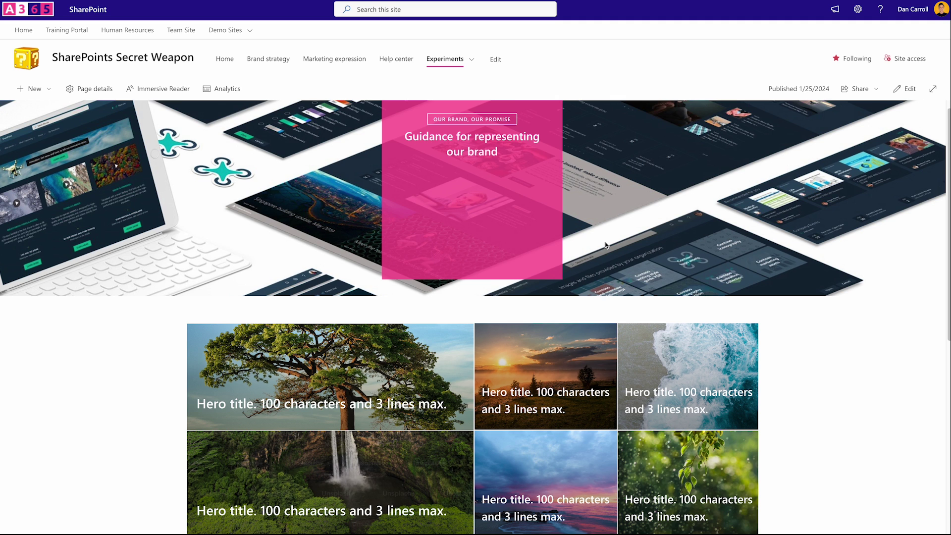
pyautogui.scroll(-3, 670, 214)
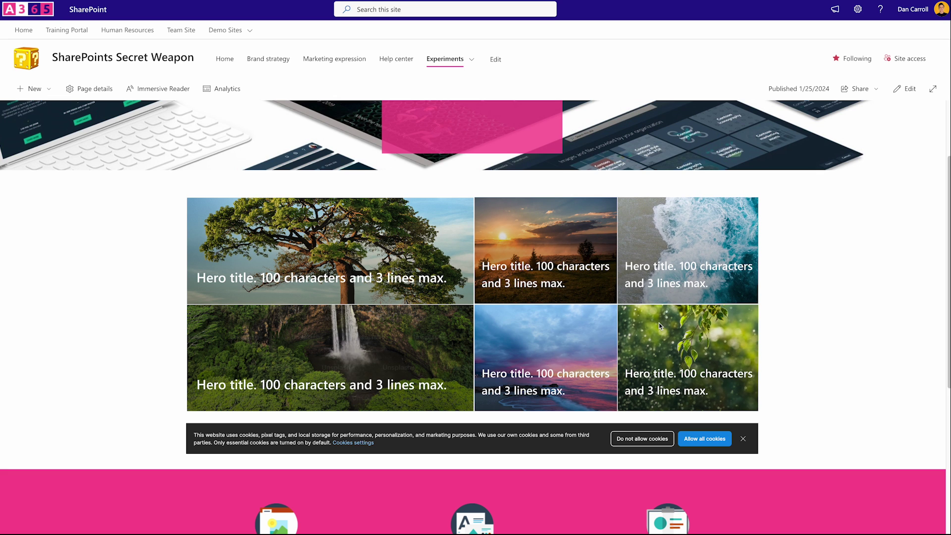
pyautogui.click(714, 439)
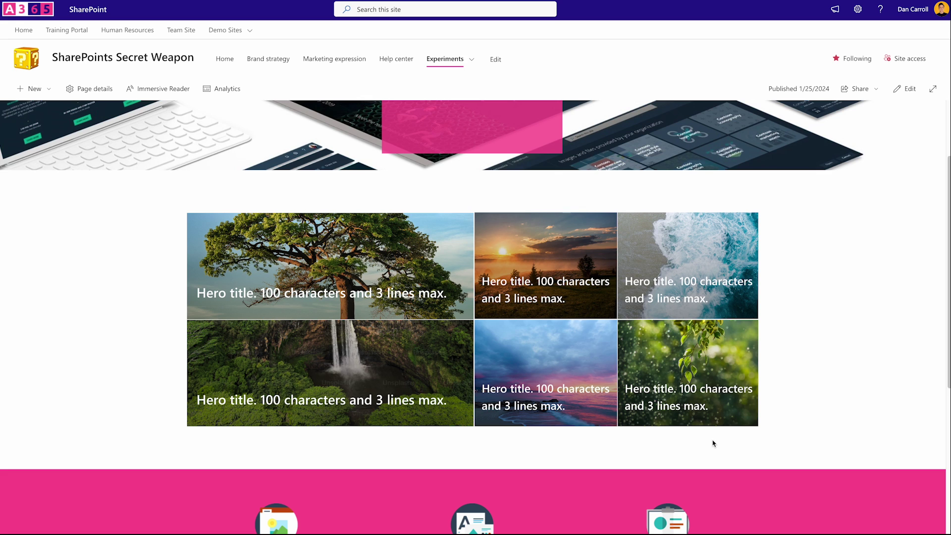